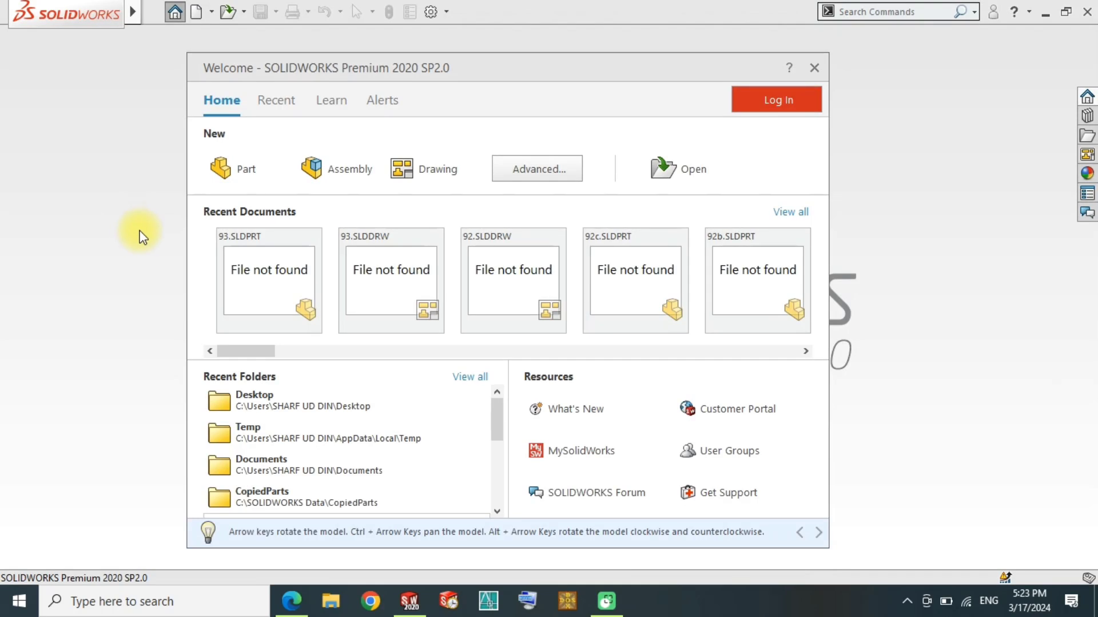
Review the CUTS ON PYRAMIDS exercise on page 95 of the reference PDF in Edge
left_click(291, 600)
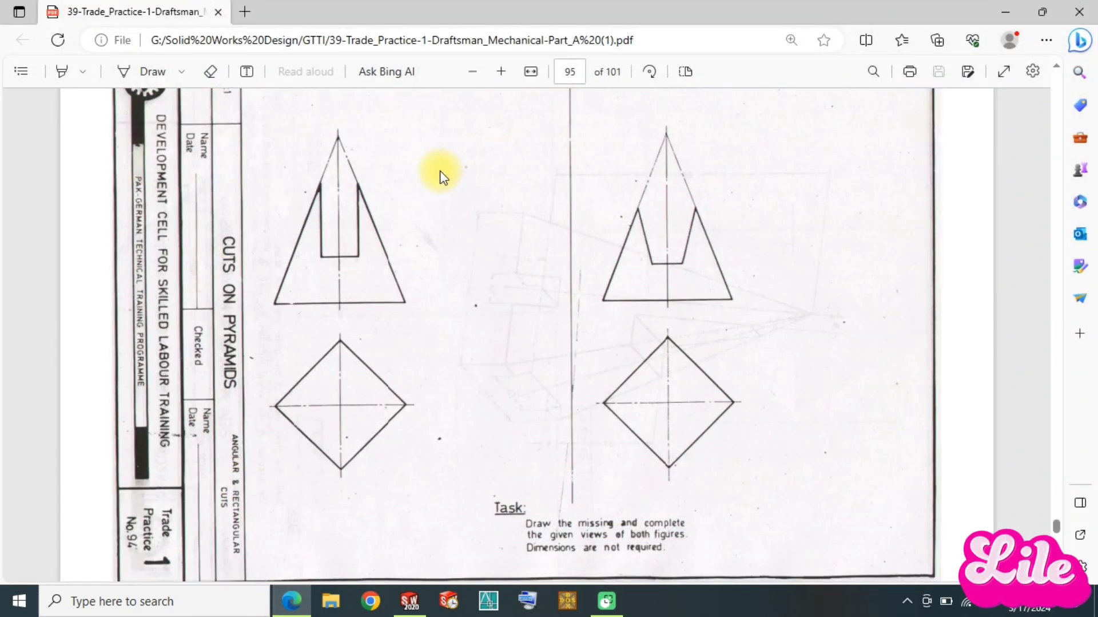
scroll(518, 201, "up", 2, "ctrl")
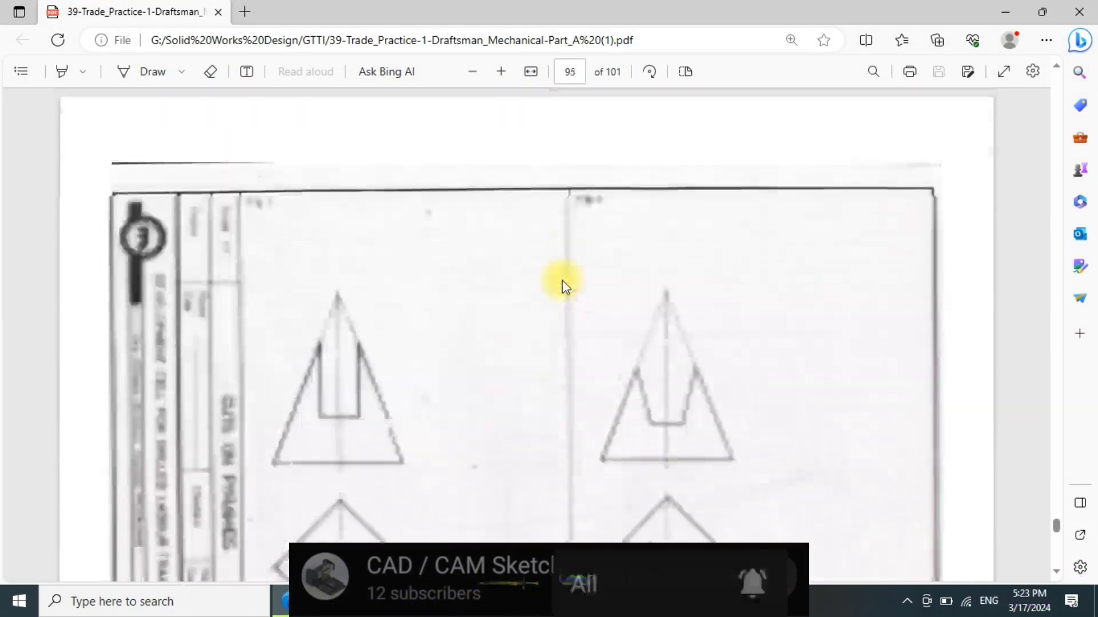
scroll(532, 280, "down", 3)
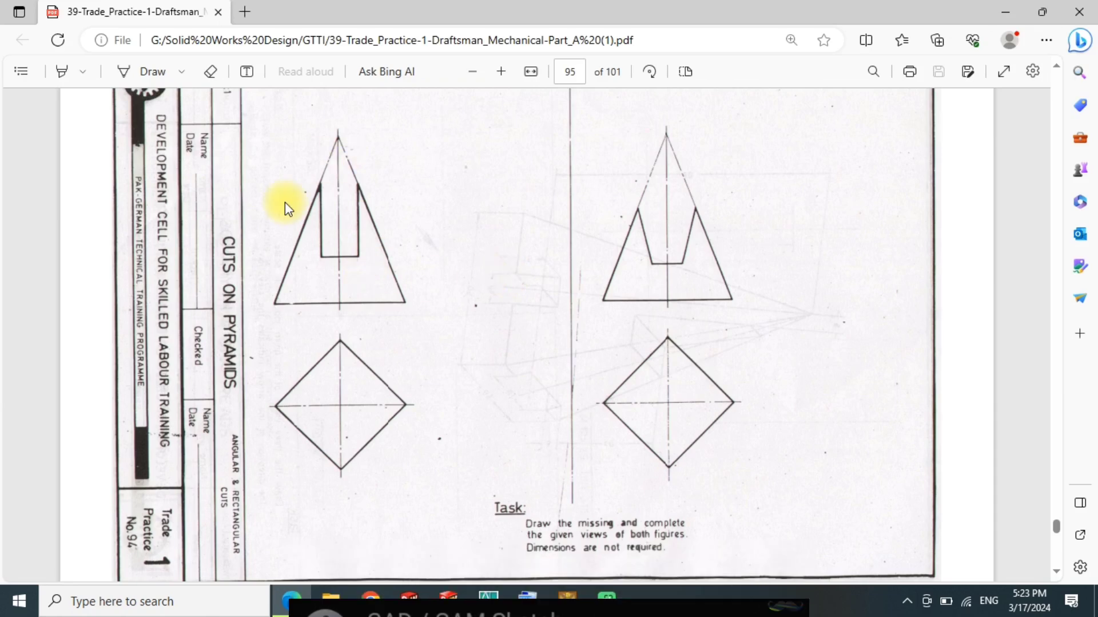
scroll(410, 252, "down", 1)
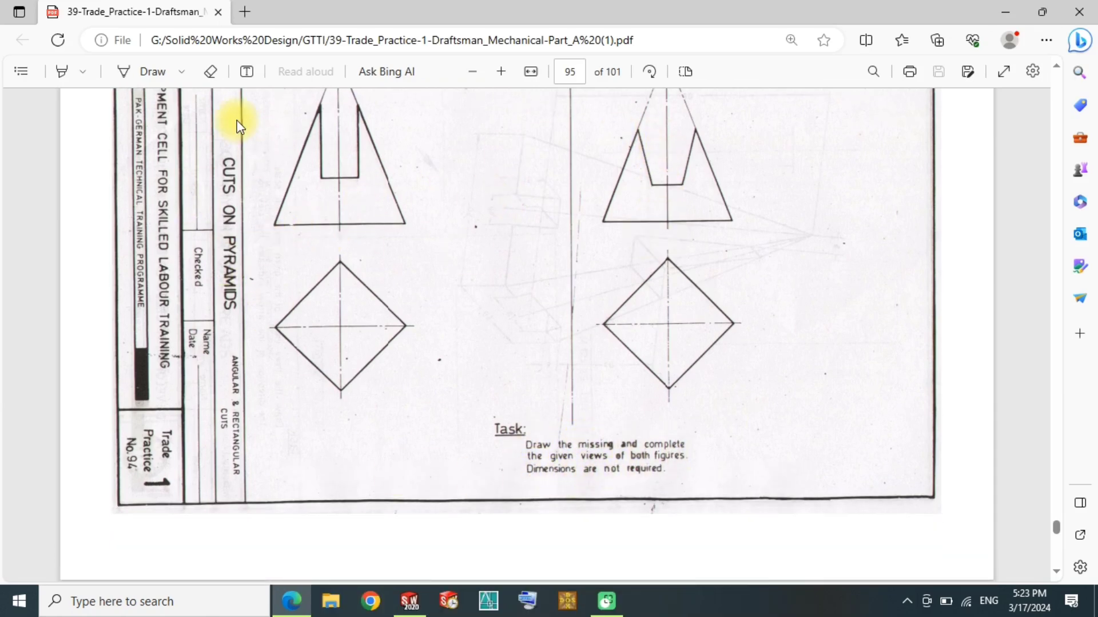
scroll(343, 183, "up", 1)
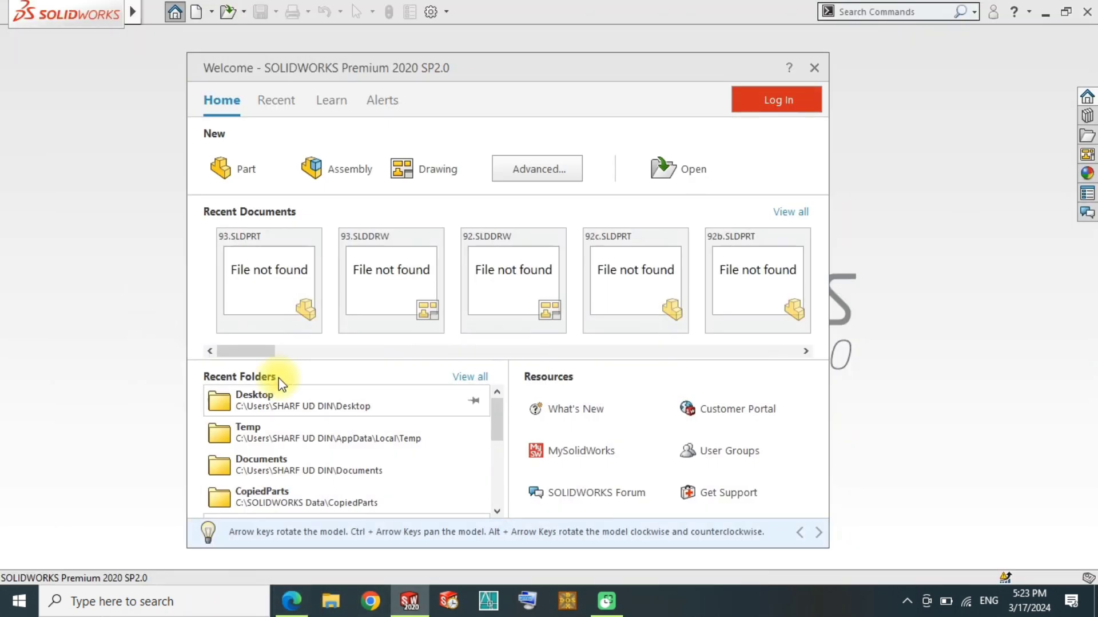
Create a new part and sketch a four-sided diamond polygon on Top Plane
left_click(240, 168)
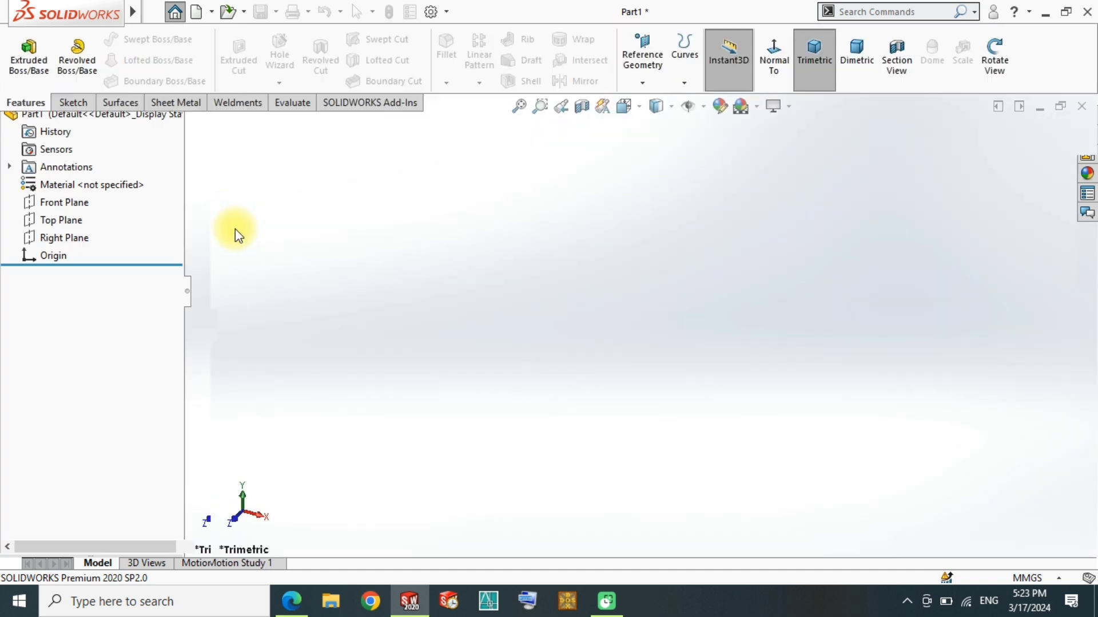
left_click(86, 288)
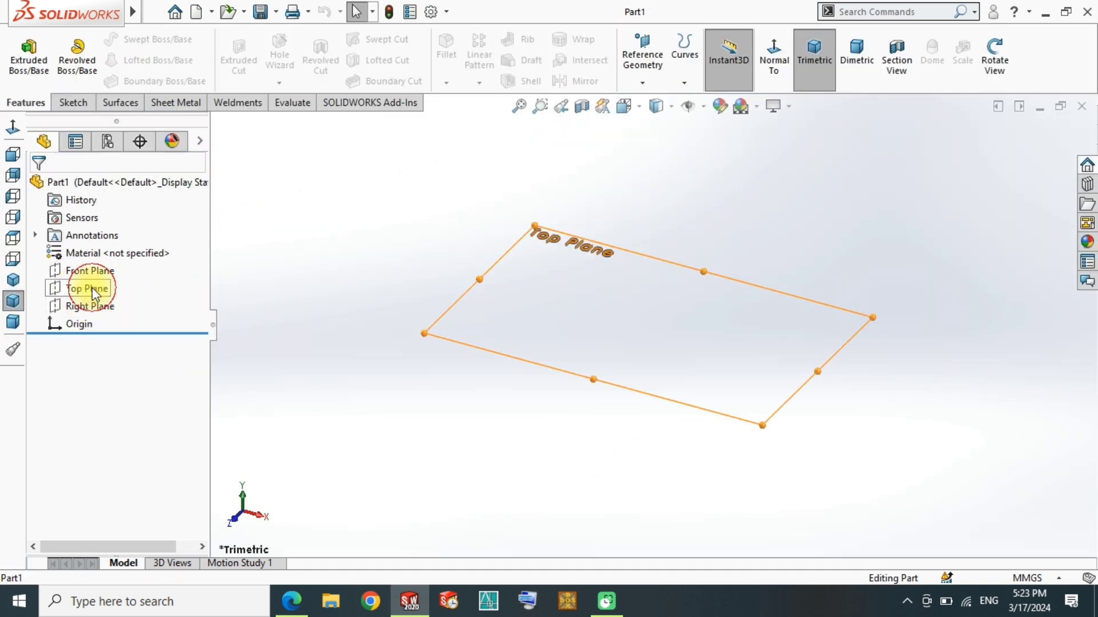
left_click(108, 258)
left_click(177, 81)
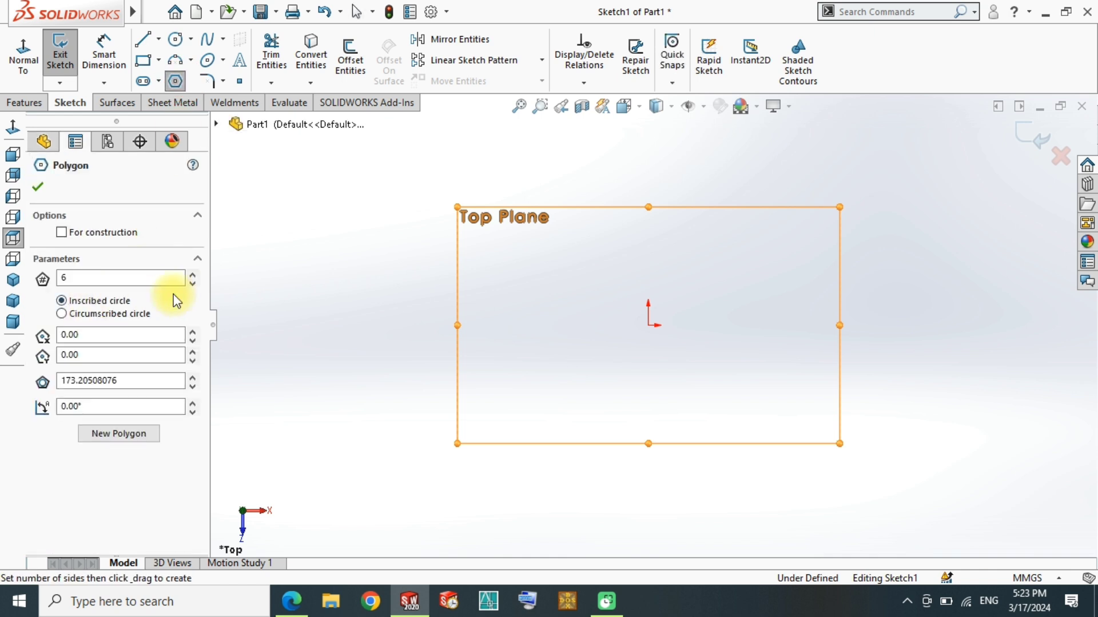
left_click_drag(654, 333, 652, 394)
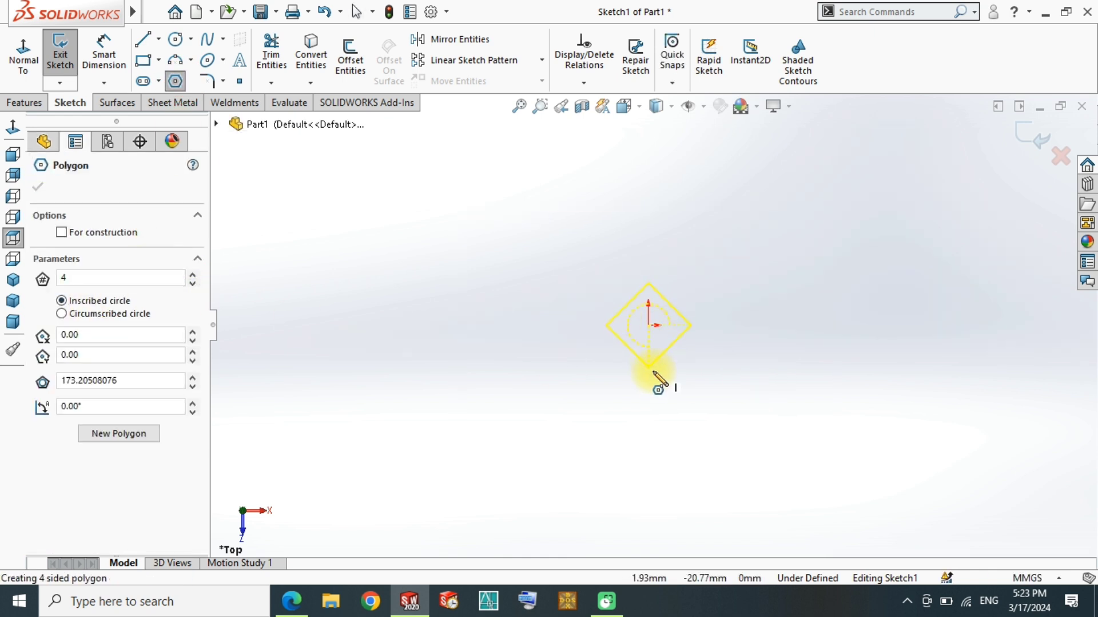
right_click_drag(658, 398, 736, 356)
Dimension the diamond 40 mm across its corners and exit the base sketch
left_click(716, 325)
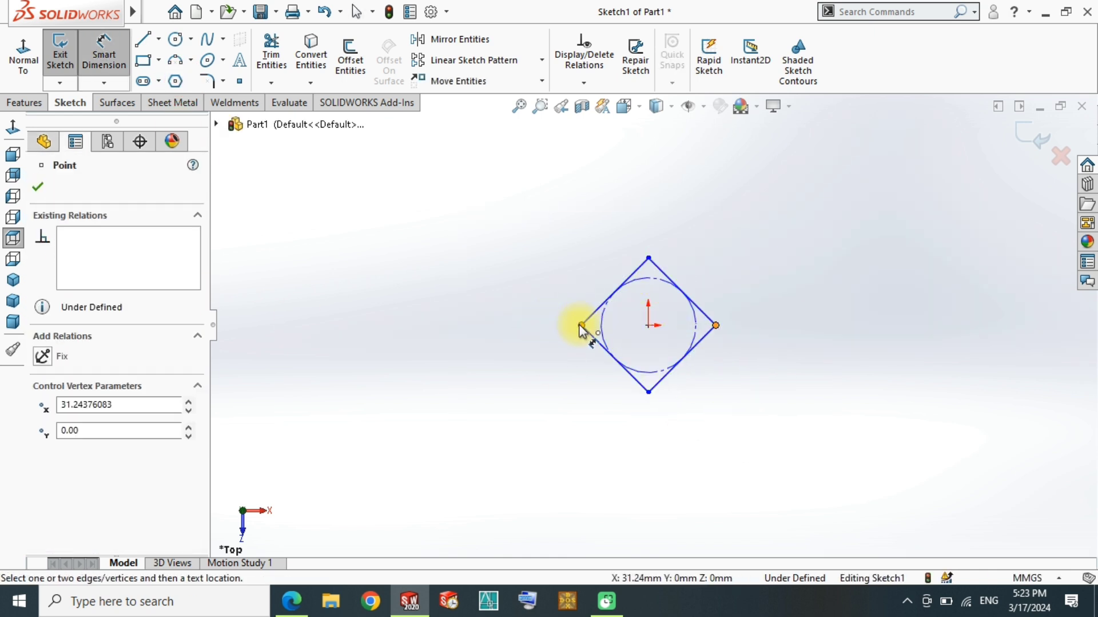
left_click(582, 326)
left_click(645, 461)
type("40")
key("Return")
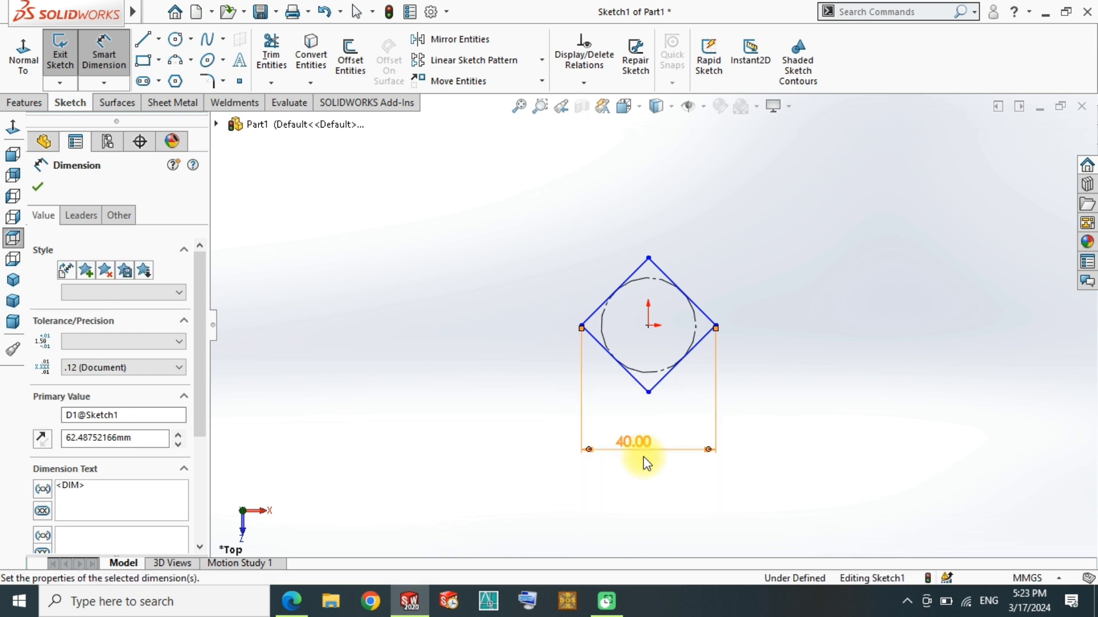
key("Escape")
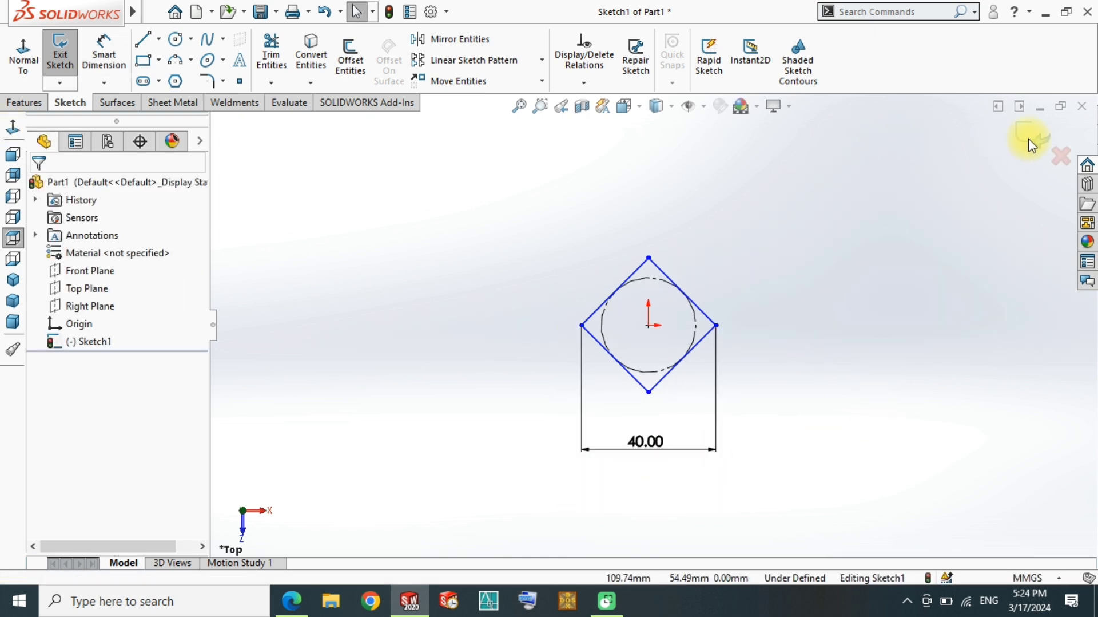
left_click(1030, 140)
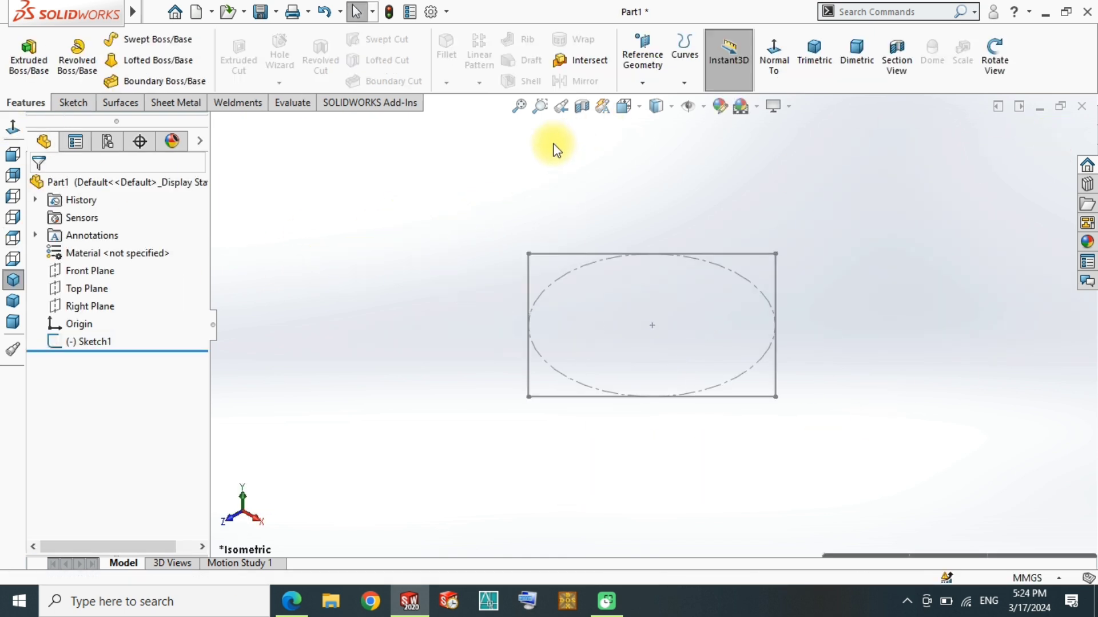
Begin a new reference plane offset above Top Plane
left_click(76, 288)
left_click(643, 83)
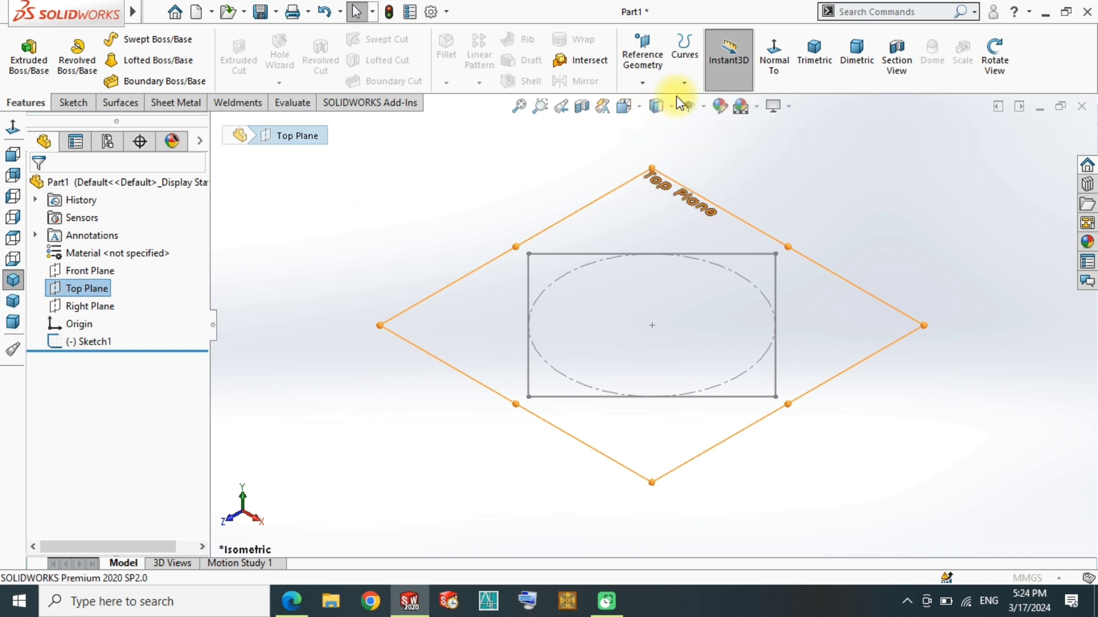
left_click(643, 64)
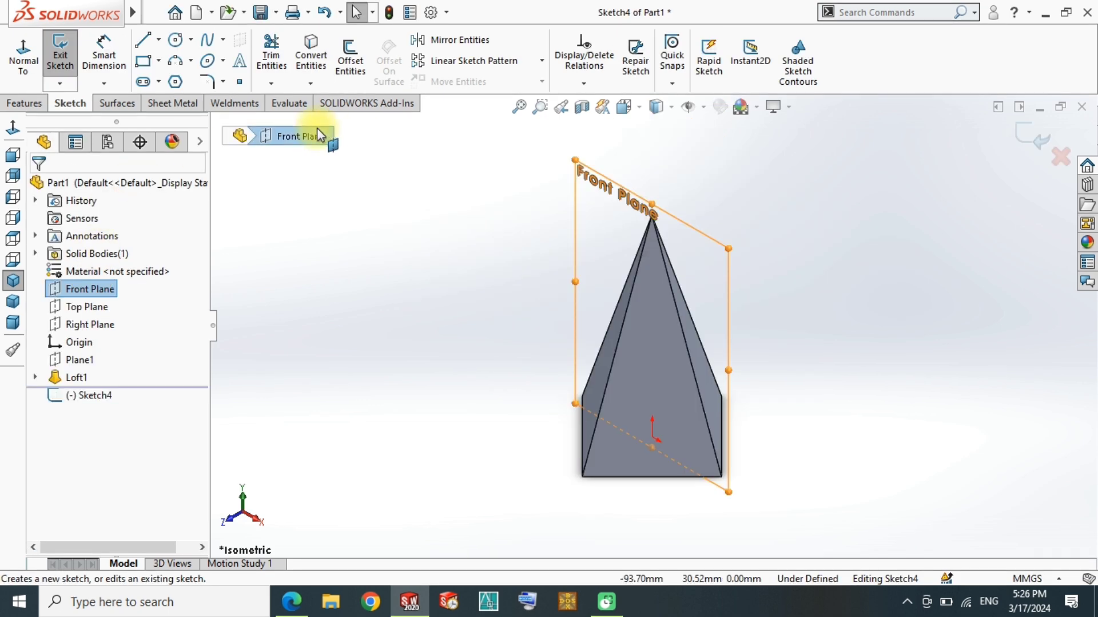
In a normal-to view, draw a corner rectangle from above the apex down into the pyramid
left_click(27, 52)
left_click(143, 62)
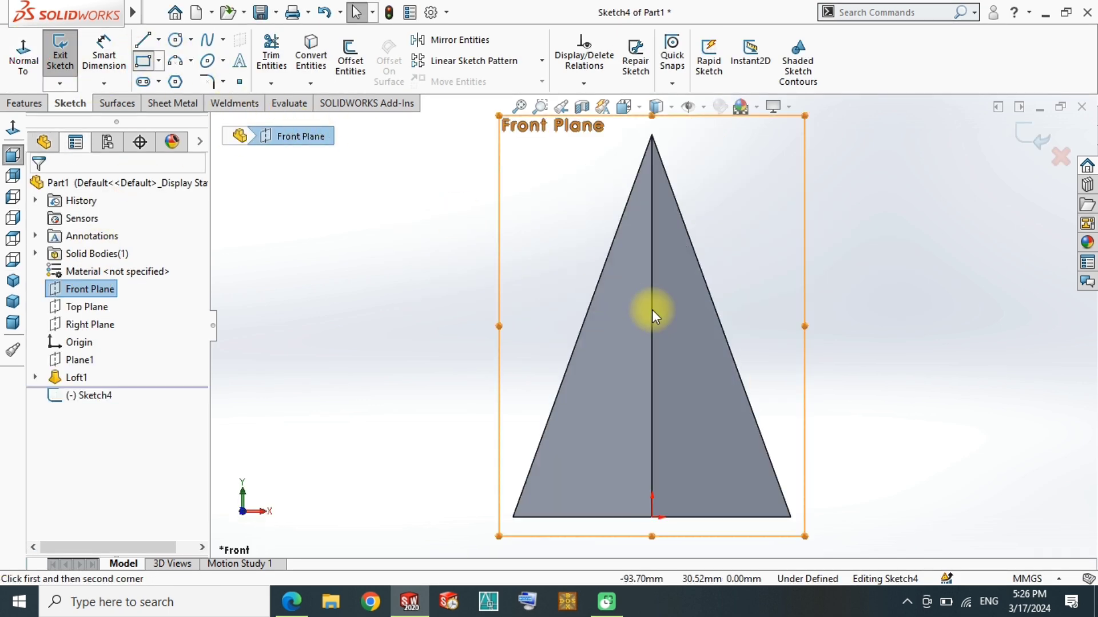
scroll(652, 312, "up", 1)
left_click(582, 107)
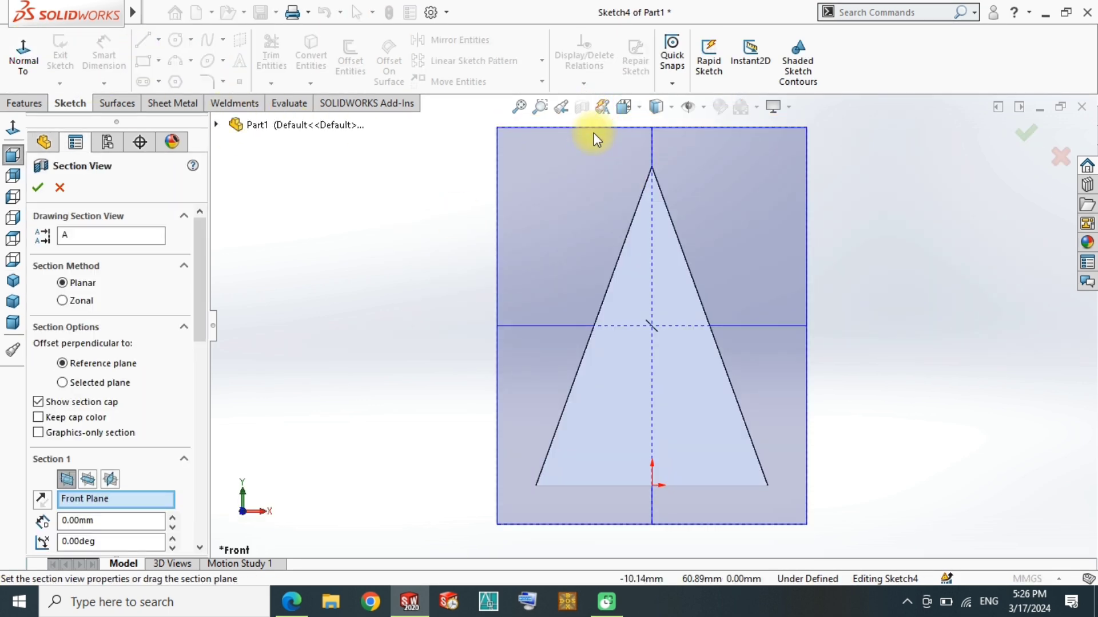
key("Escape")
left_click(142, 62)
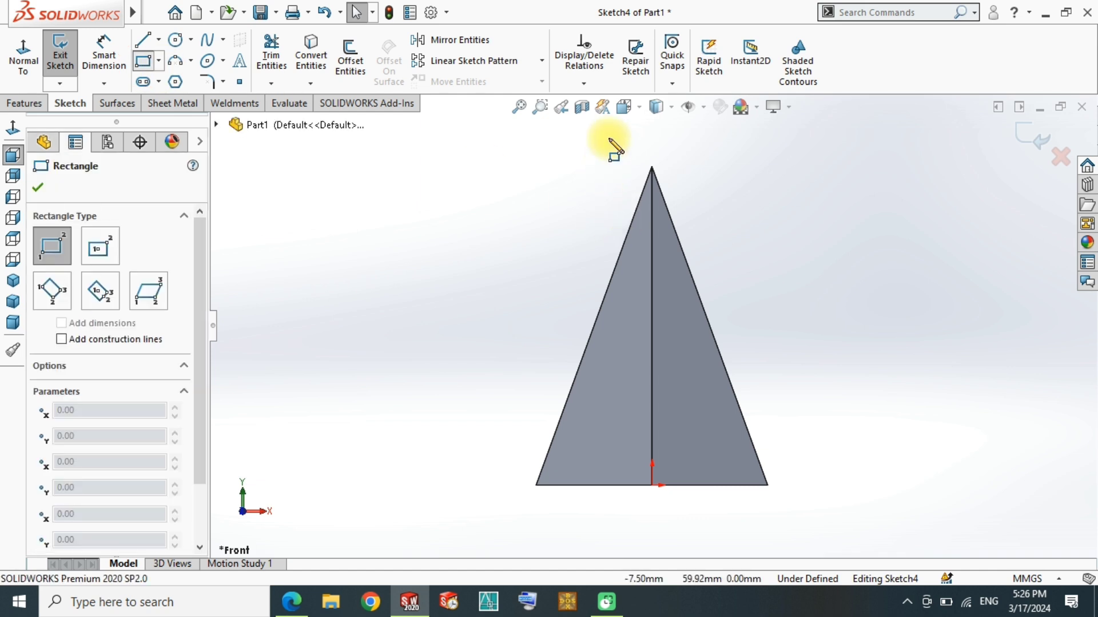
left_click(609, 137)
left_click(707, 380)
Dimension the rectangle's width to 10 mm
left_click(104, 54)
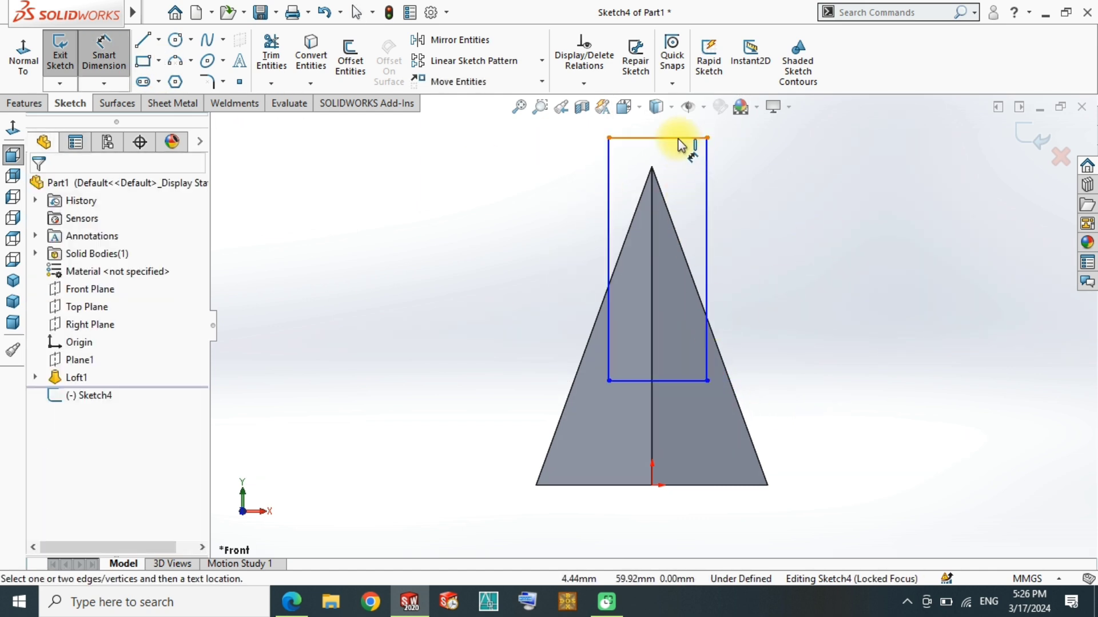
left_click(658, 137)
left_click(667, 127)
type("10")
key("Return")
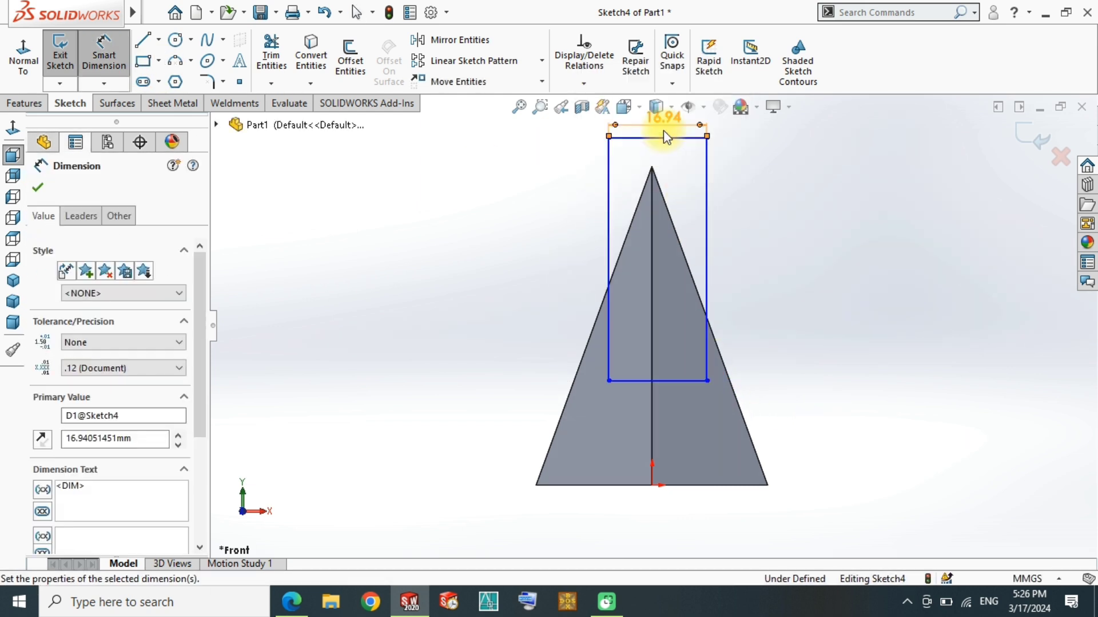
left_click(780, 232)
Set the rectangle's bottom 15 mm above the base and 5 mm offset from the origin
left_click(633, 404)
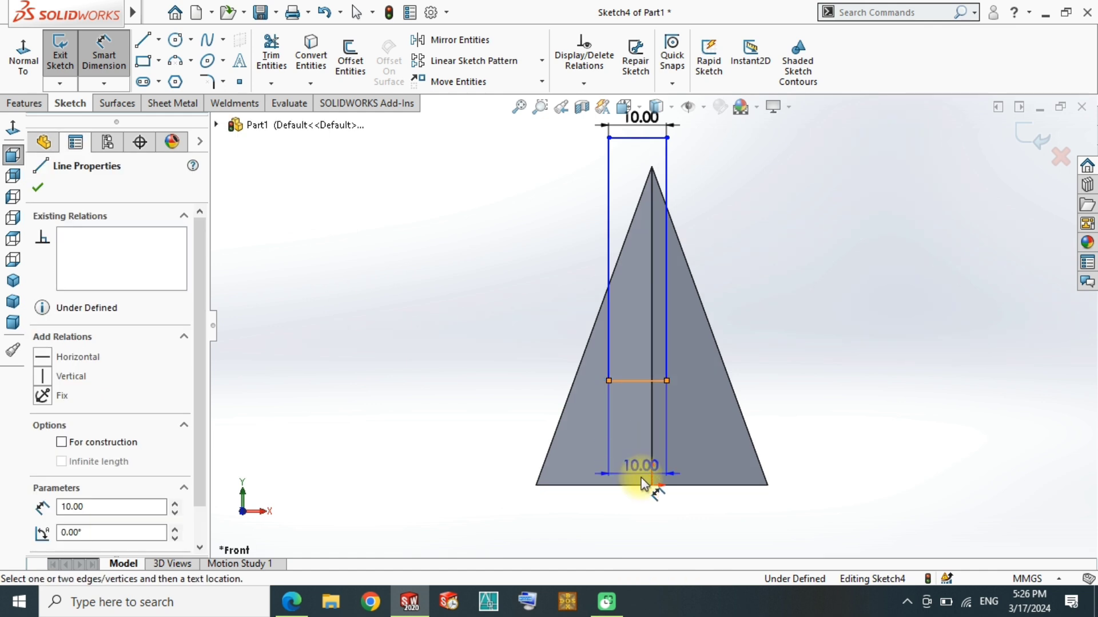
left_click(638, 485)
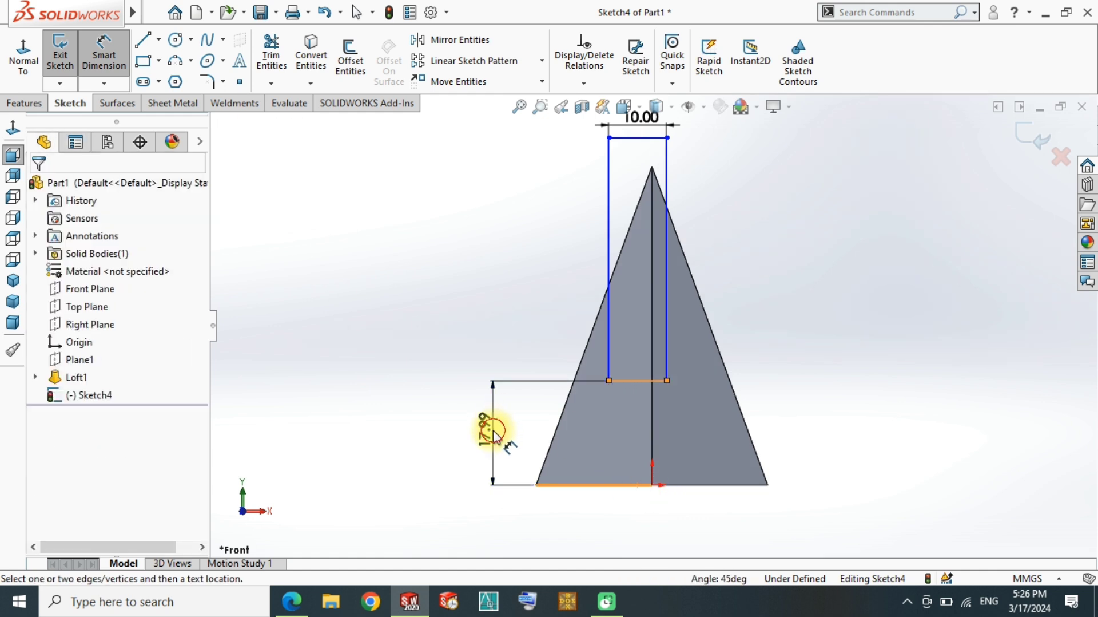
left_click(493, 433)
type("15")
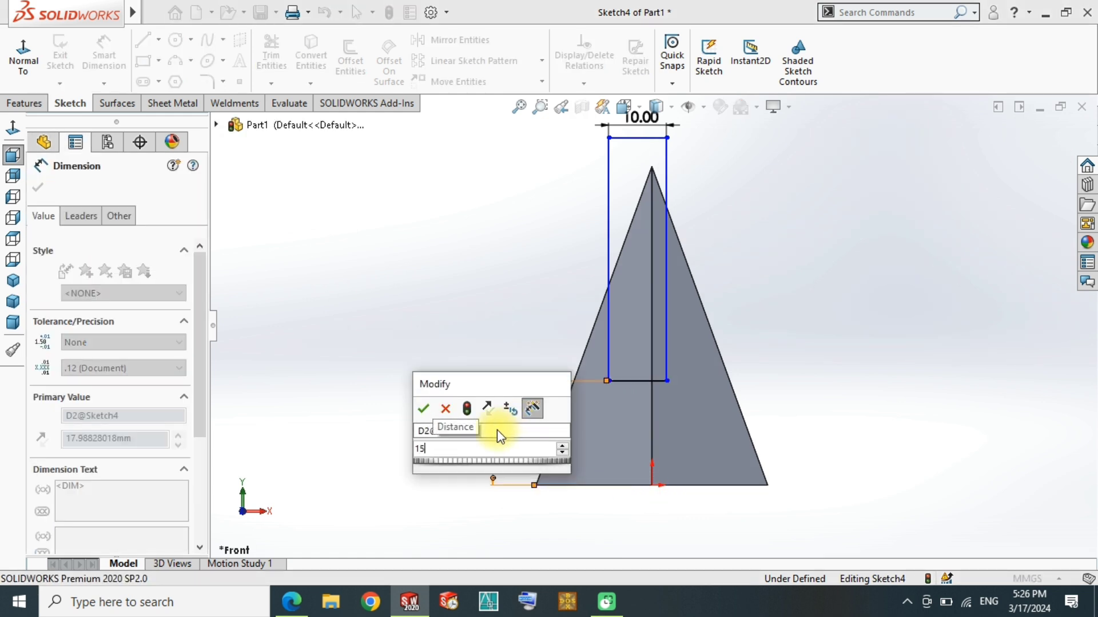
key("Return")
left_click(667, 398)
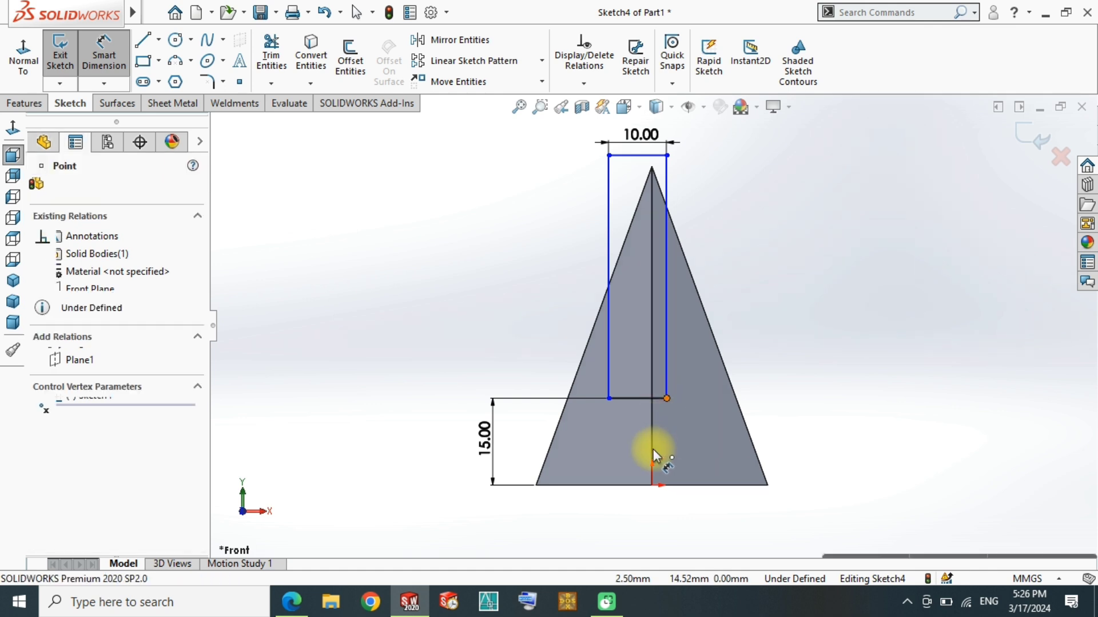
left_click(652, 484)
left_click(658, 504)
type("5")
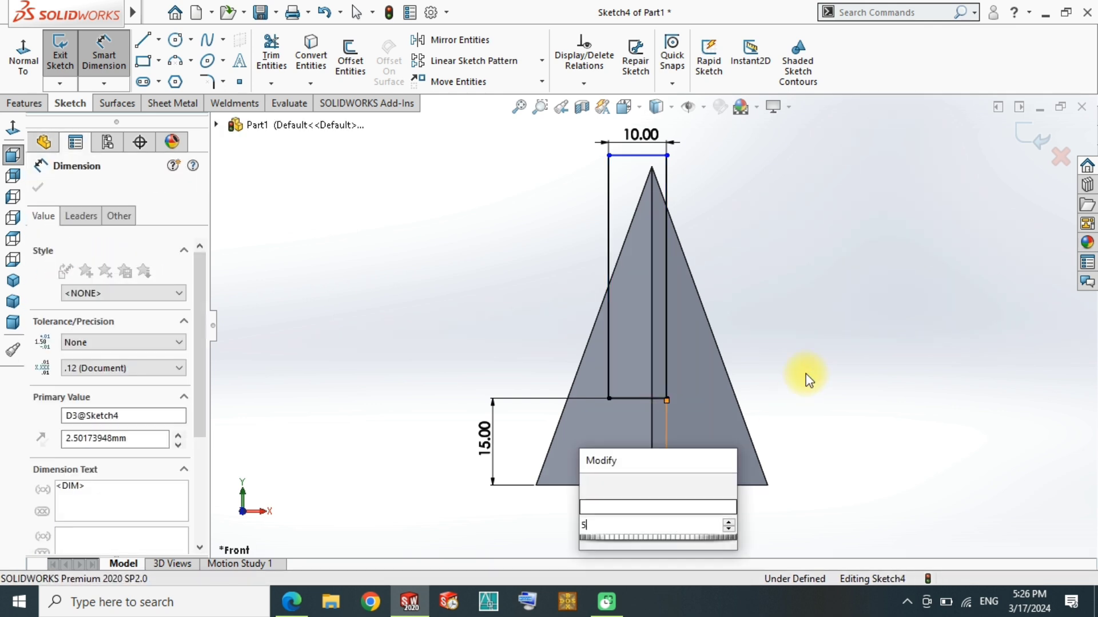
key("Return")
Extrude-cut the rectangle Through All in both directions
key("ctrl+e")
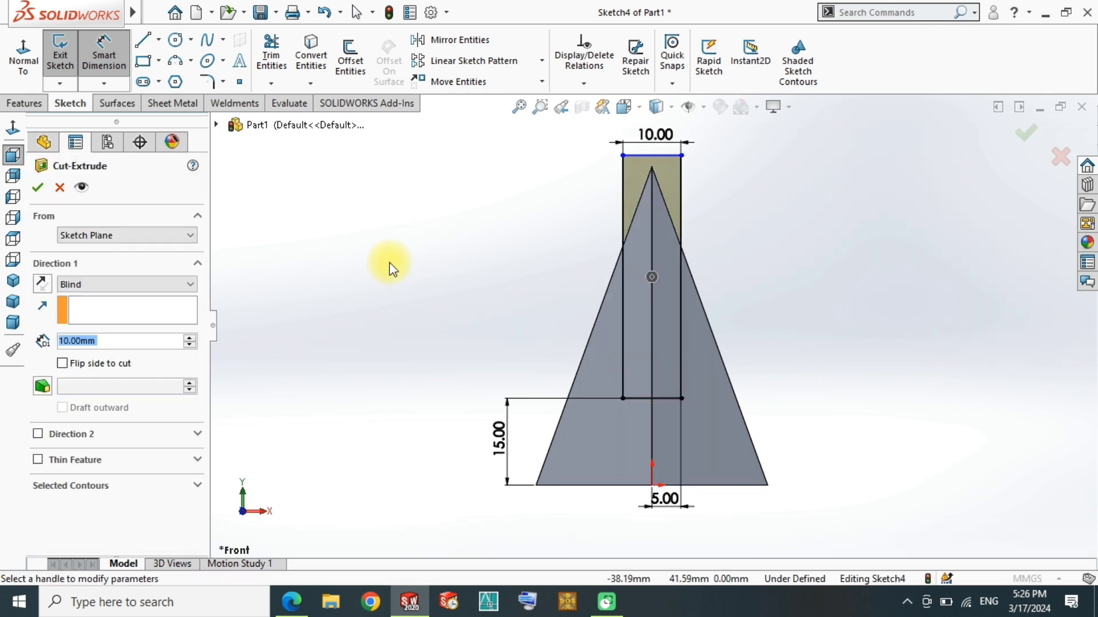
left_click(109, 286)
left_click(86, 316)
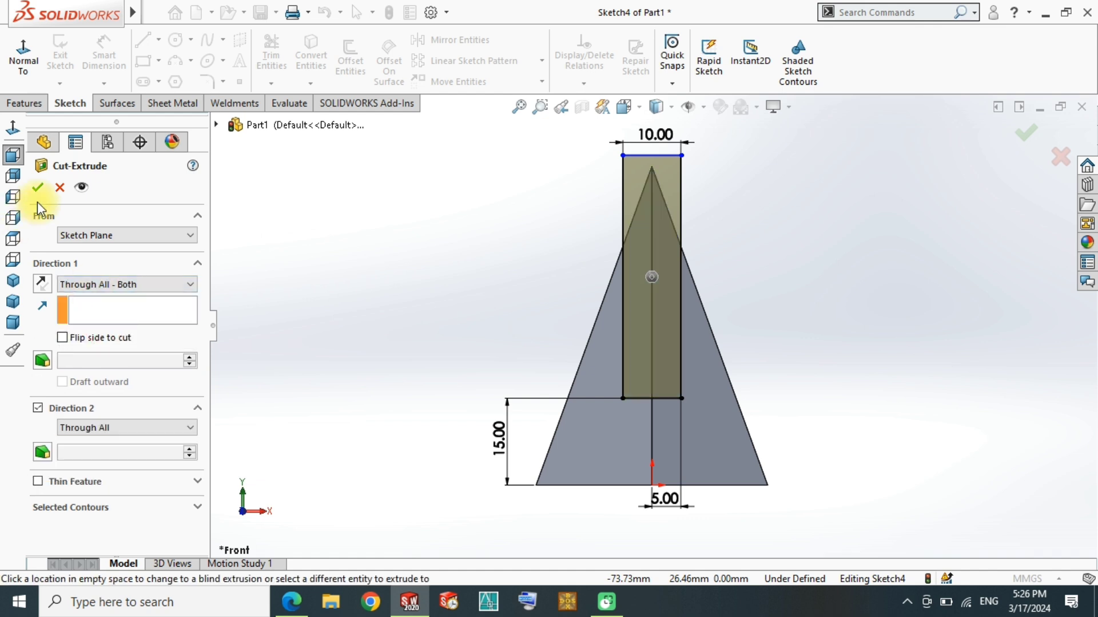
left_click(37, 187)
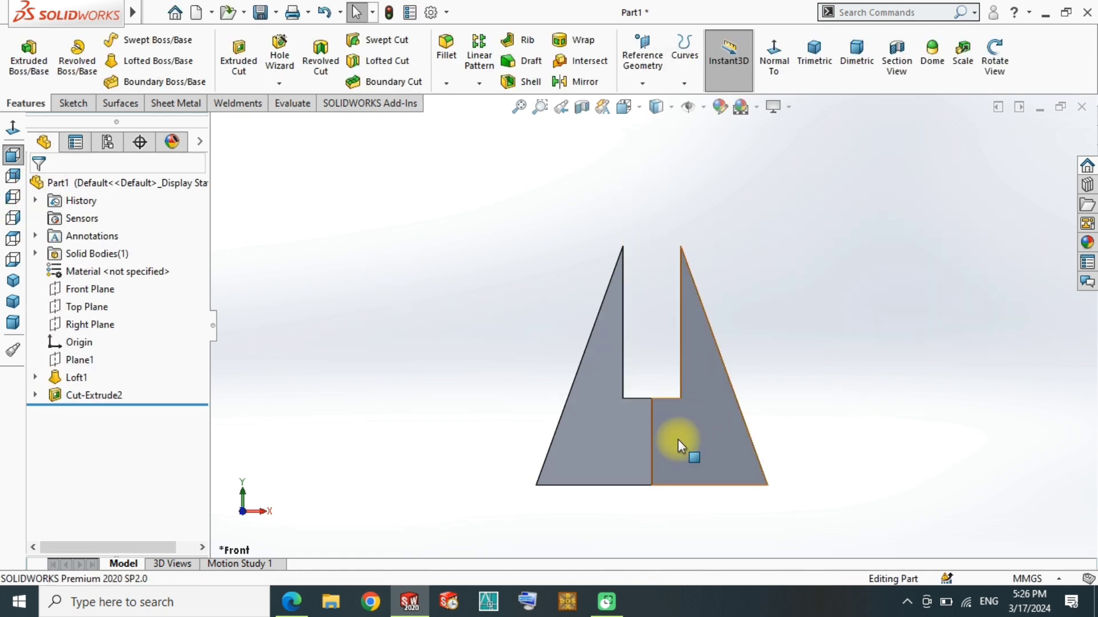
View the slotted part isometrically, save it as 94a, and glance at the PDF
mouse_move(678, 438)
middle_mouse_down()
mouse_move(662, 471)
mouse_move(866, 456)
mouse_move(704, 510)
mouse_move(653, 444)
middle_mouse_up()
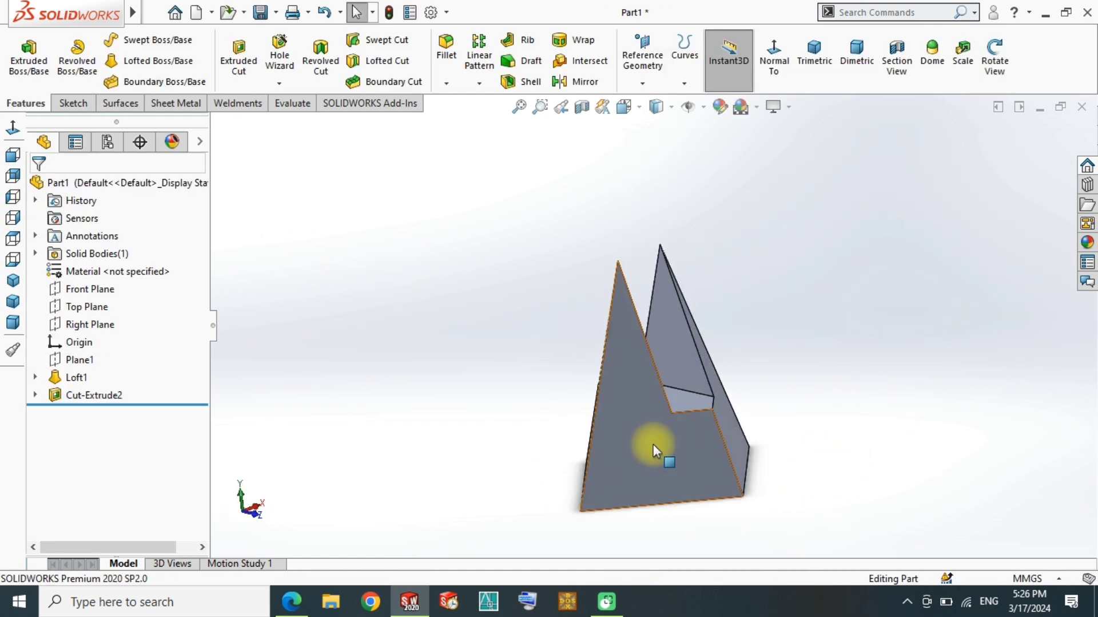
key("ctrl+7")
key("ctrl+s")
type("94")
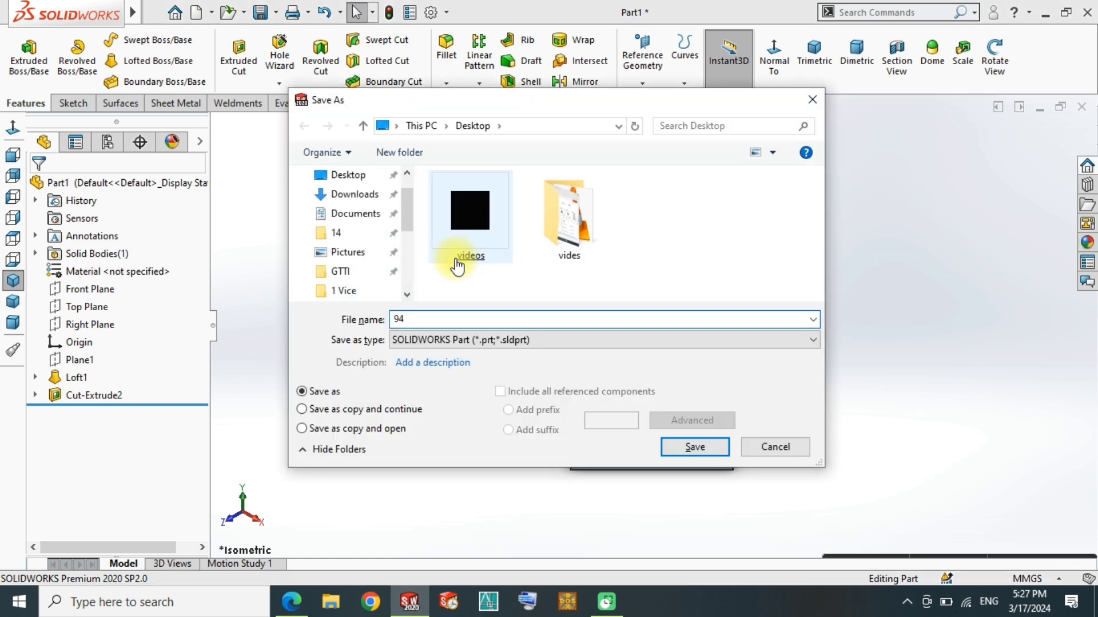
type("a")
key("Return")
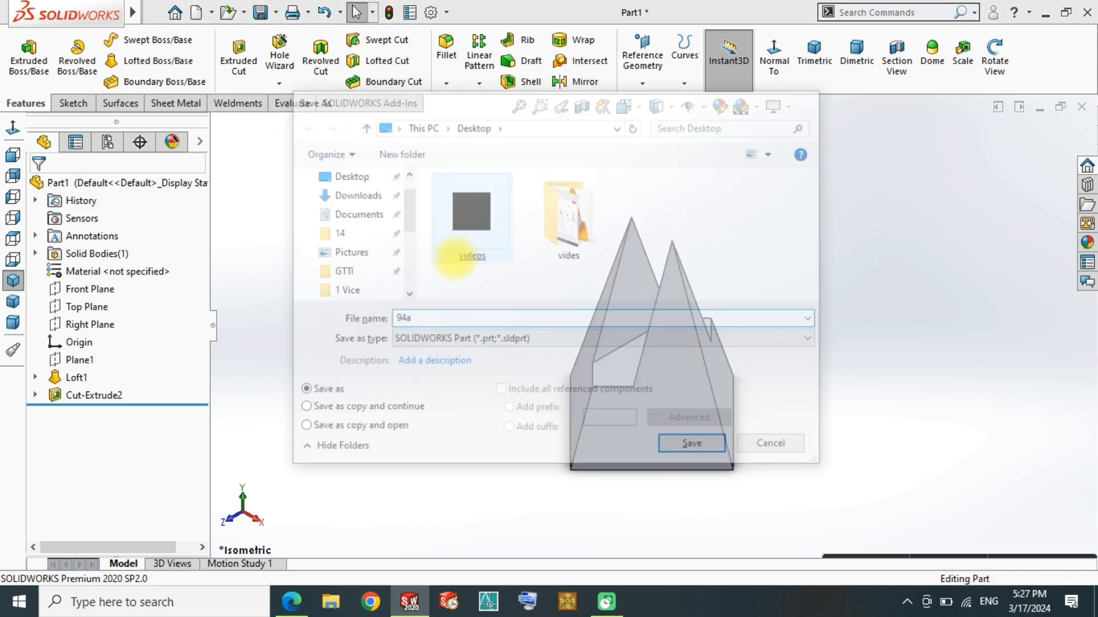
left_click(298, 610)
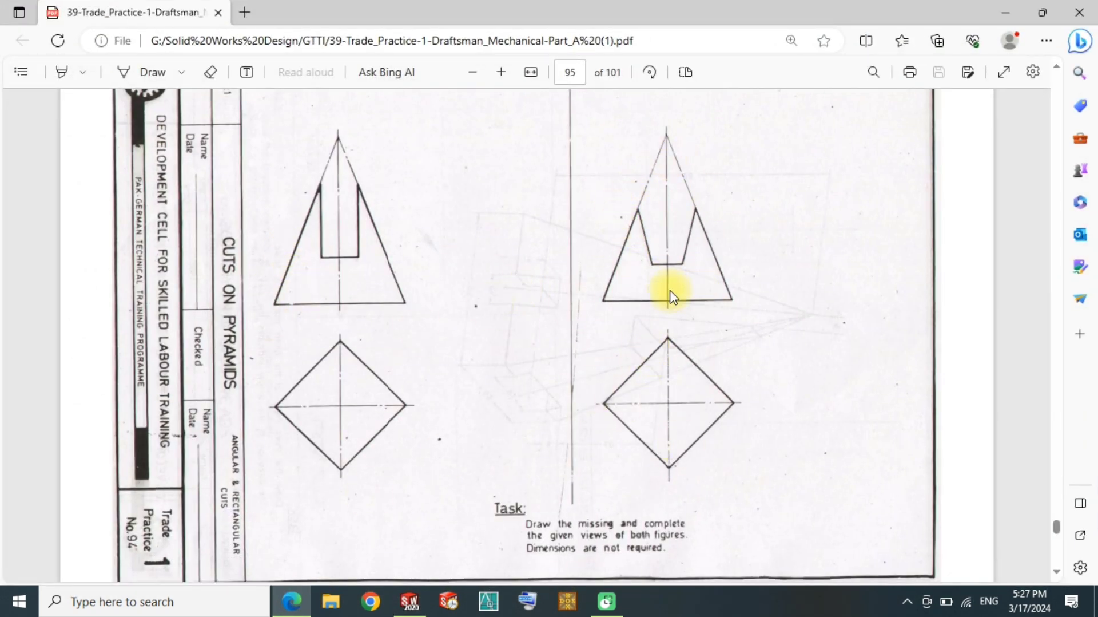
left_click(292, 601)
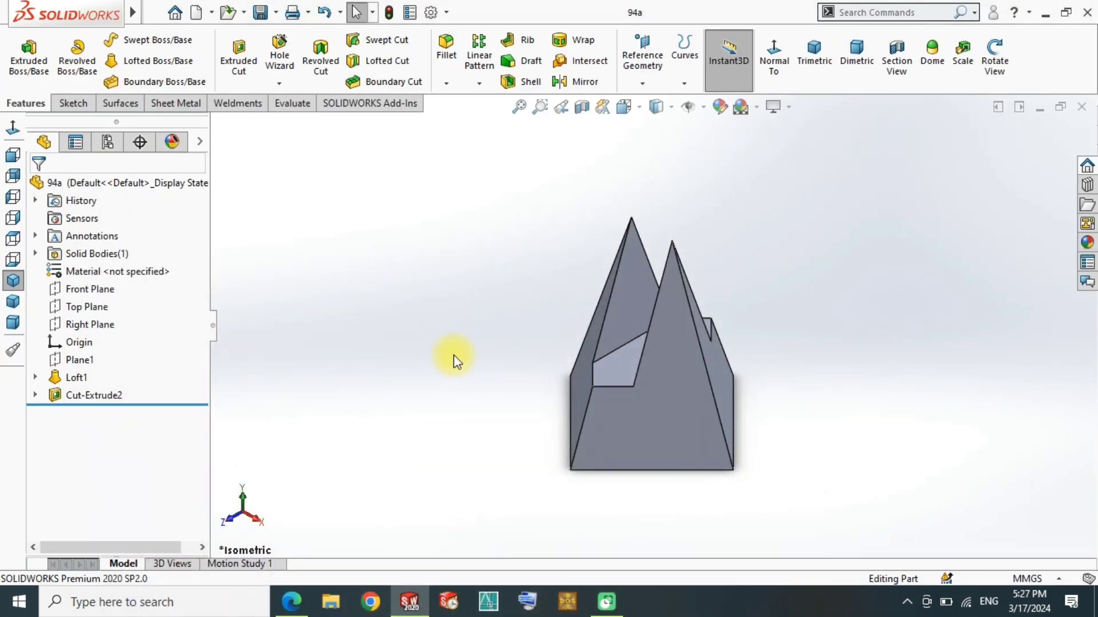
Create a new part and draw a four-sided polygon centred on the origin on Top Plane
key("ctrl+n")
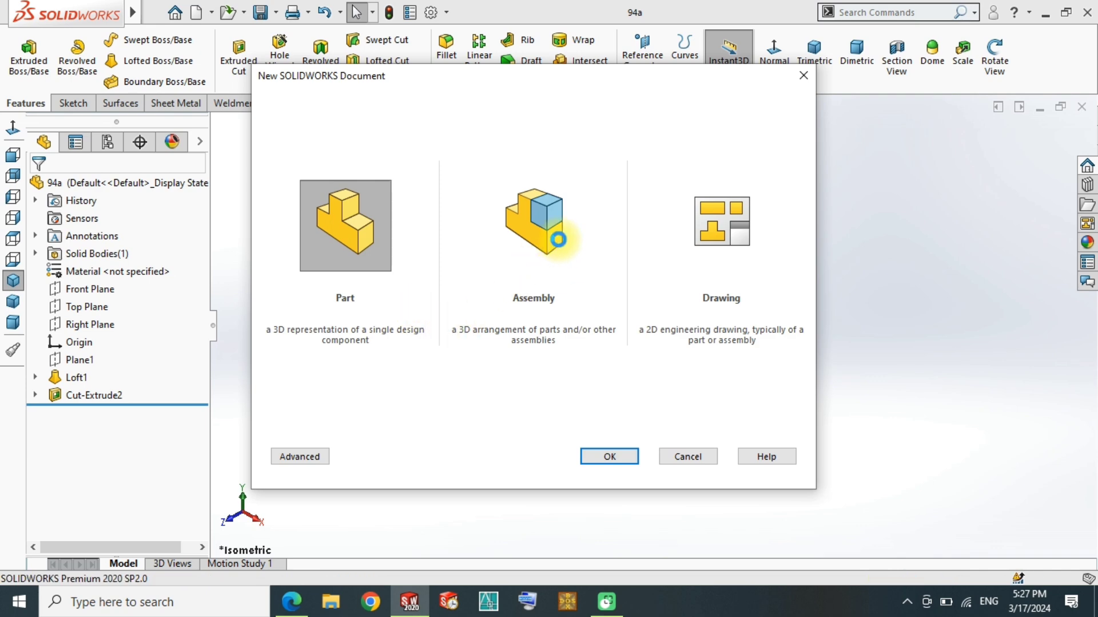
key("Return")
left_click(86, 290)
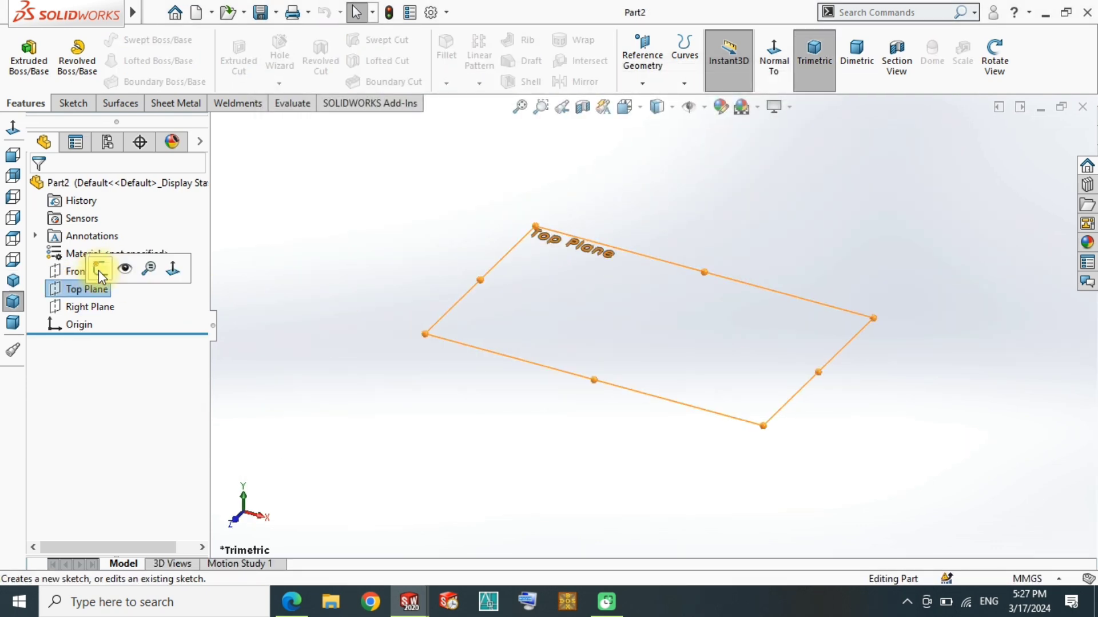
left_click(72, 269)
left_click(175, 81)
left_click(650, 325)
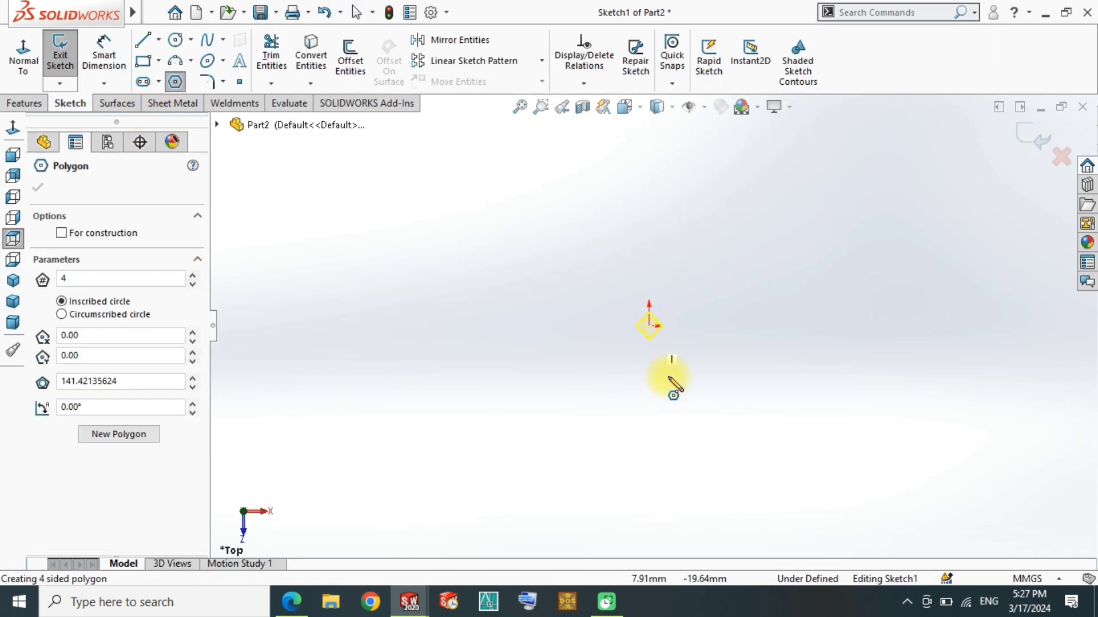
left_click(656, 411)
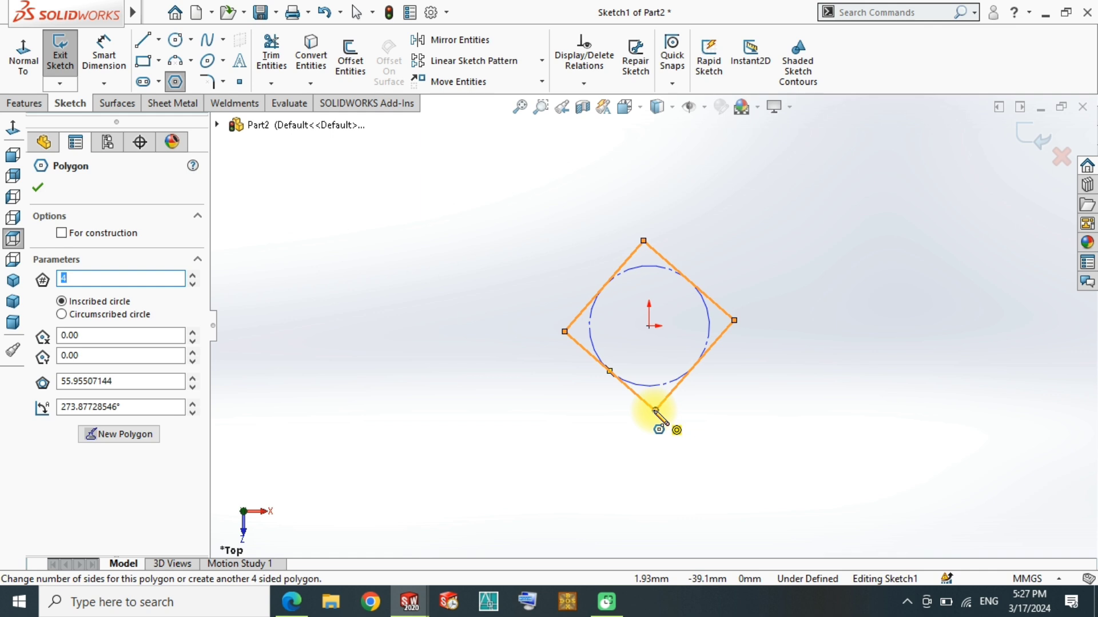
Dimension the square 40 mm between its side corners and exit the sketch
key("d")
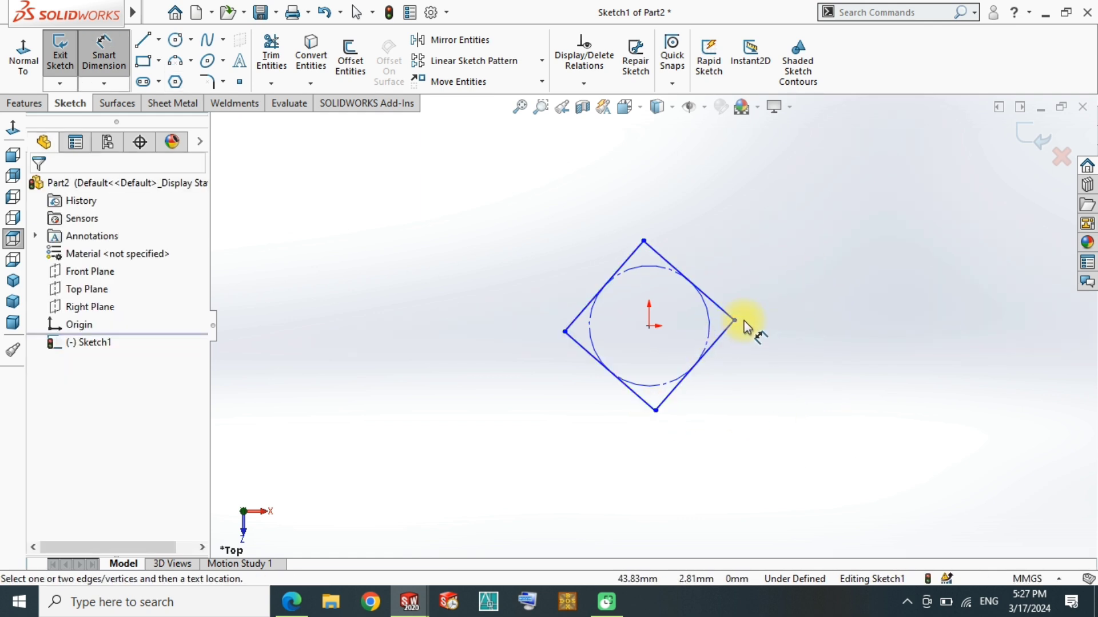
left_click(735, 321)
left_click(565, 331)
left_click(674, 529)
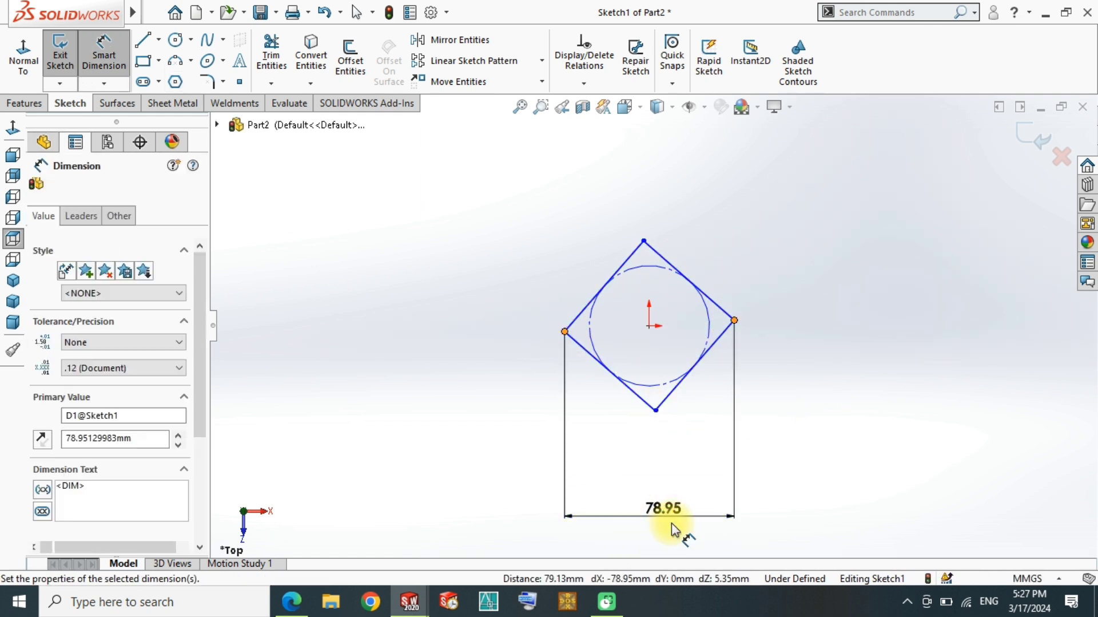
type("40")
key("Return")
left_click(831, 363)
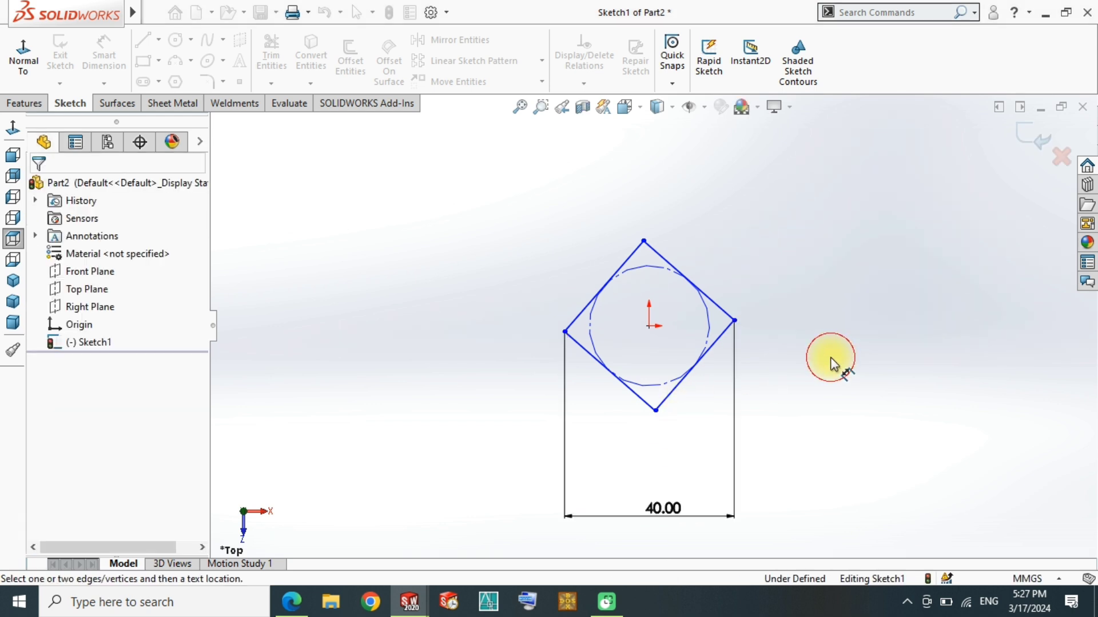
left_click(1037, 136)
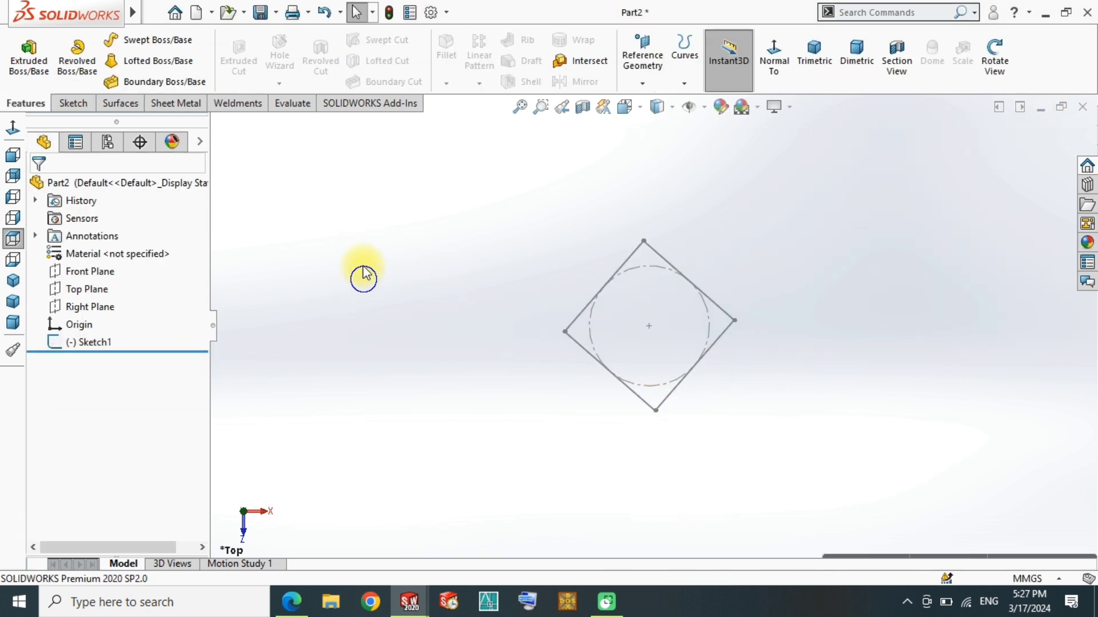
Create Plane1 offset 55 mm above Top Plane
key("ctrl+7")
left_click(85, 289)
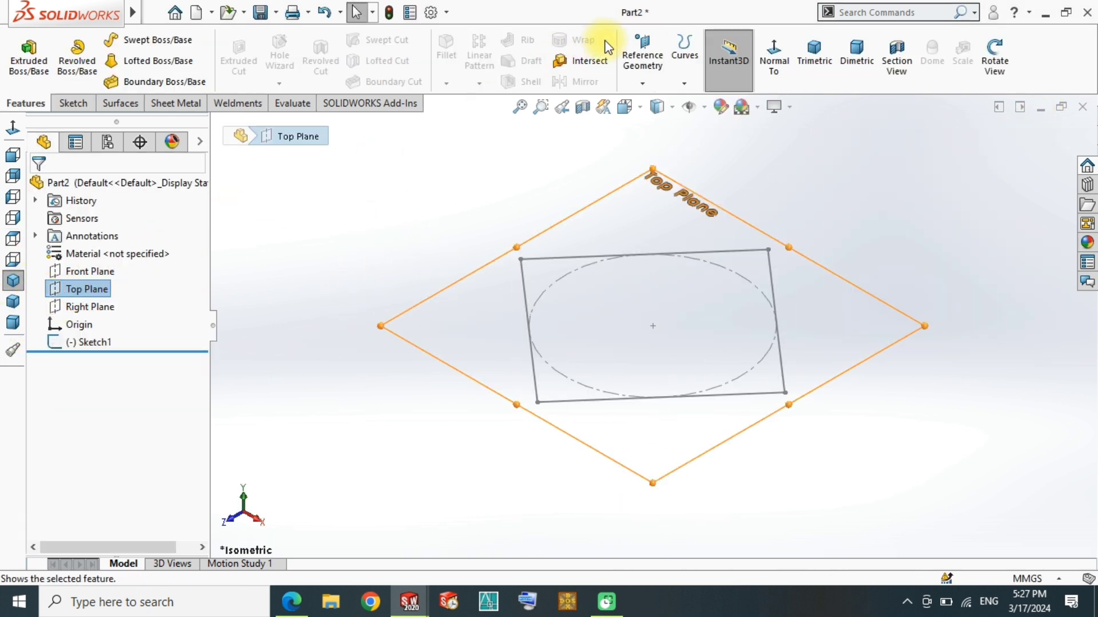
left_click(642, 54)
left_click(635, 104)
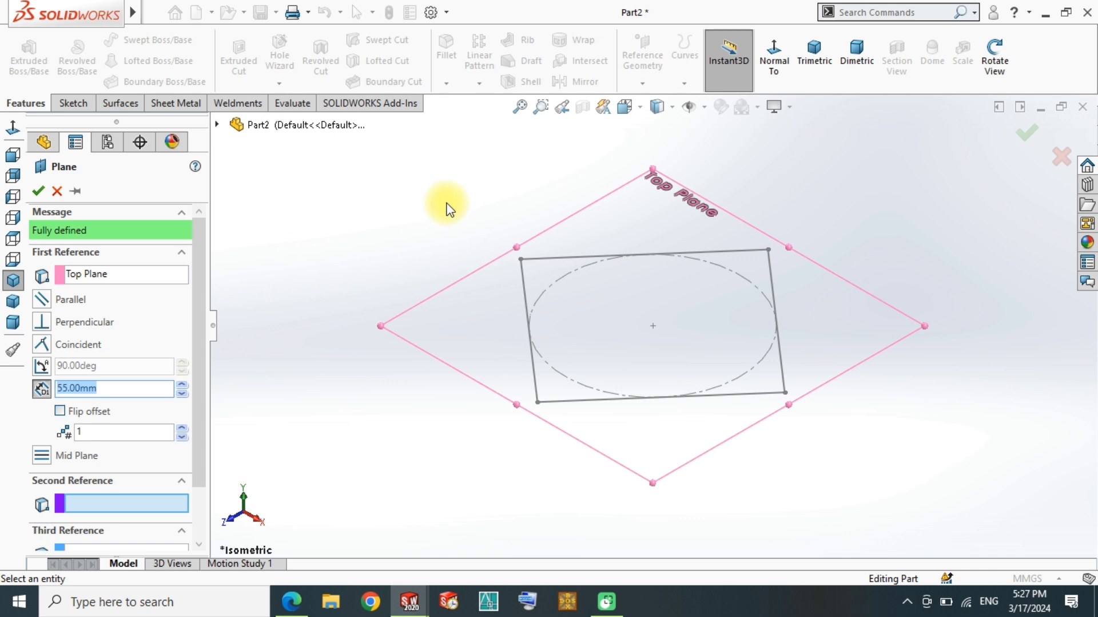
key("Return")
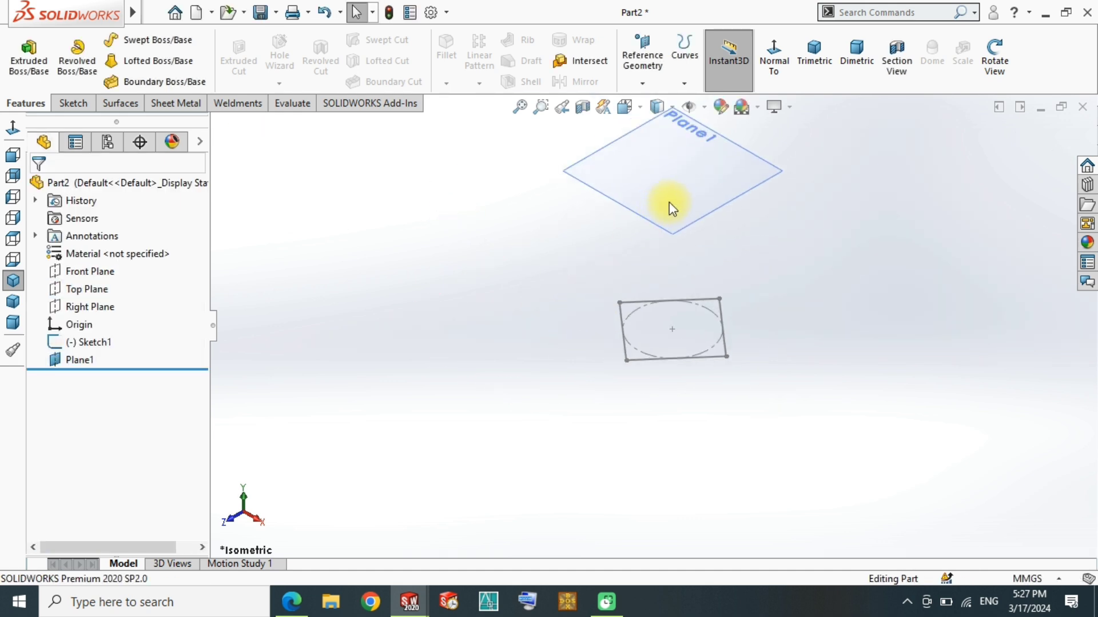
Sketch an apex point on Plane1 above the origin
left_click(681, 182)
left_click(738, 137)
left_click(223, 81)
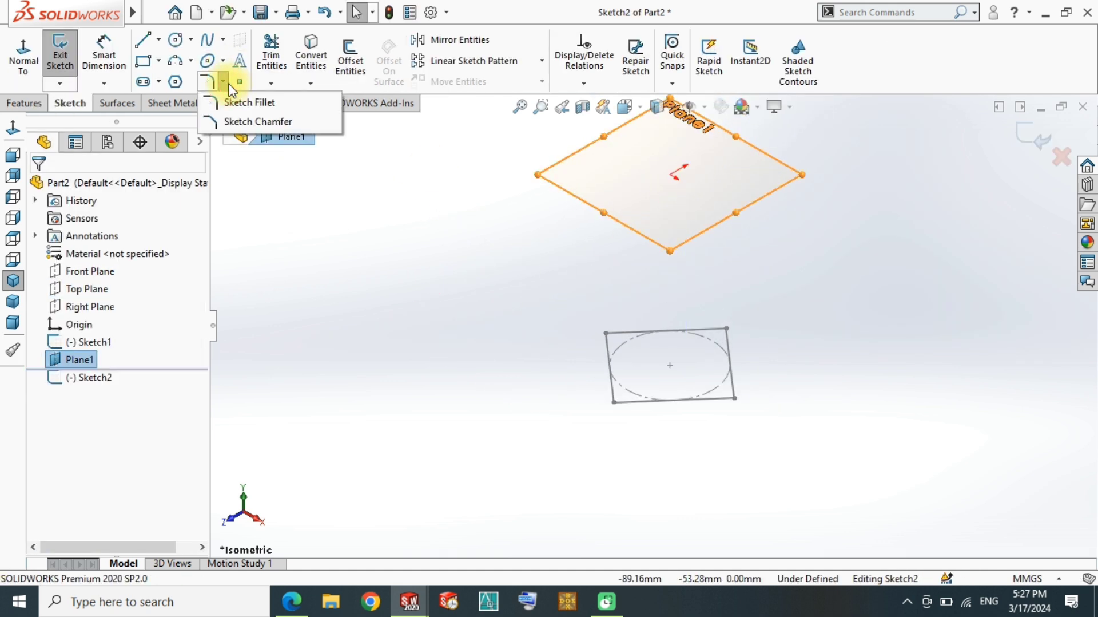
left_click(238, 87)
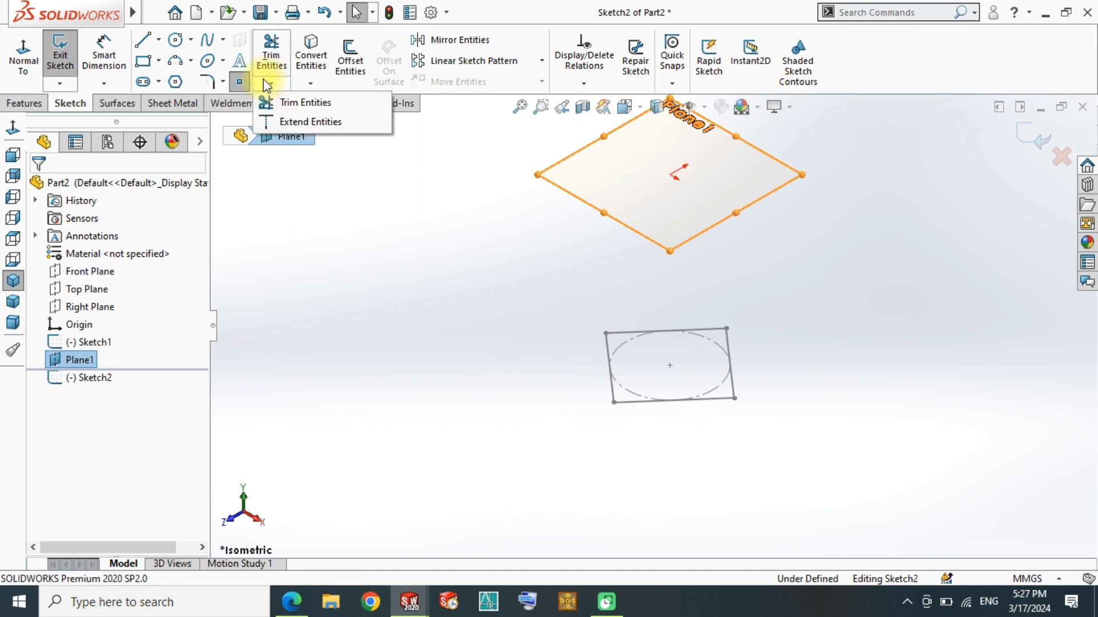
left_click(671, 174)
left_click(1025, 139)
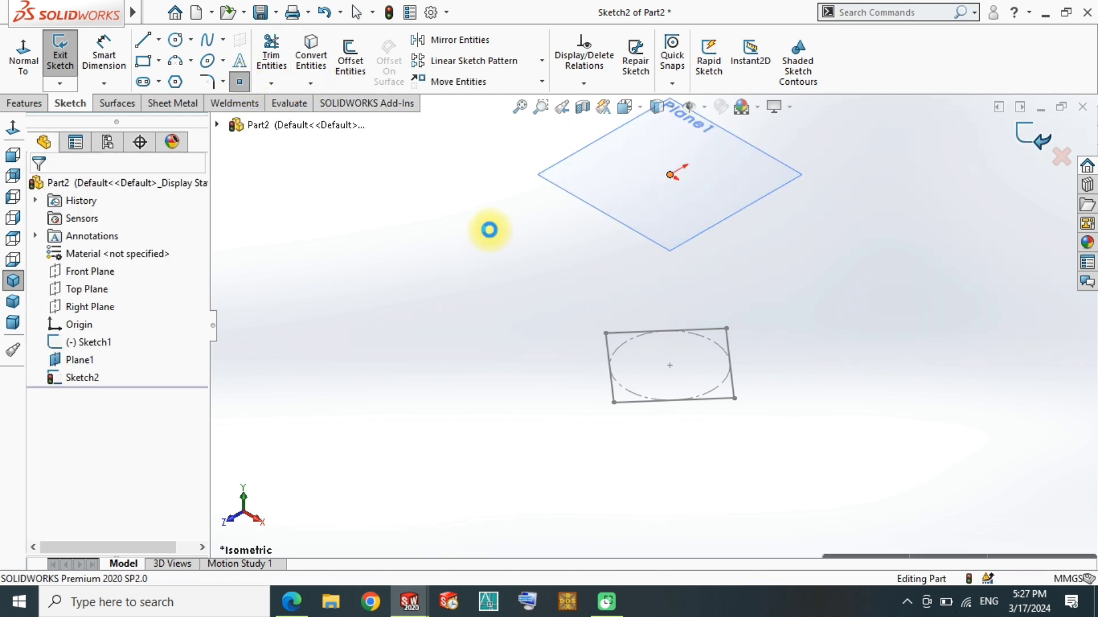
Loft a solid from the square base sketch to the apex point
left_click(709, 119)
left_click(405, 250)
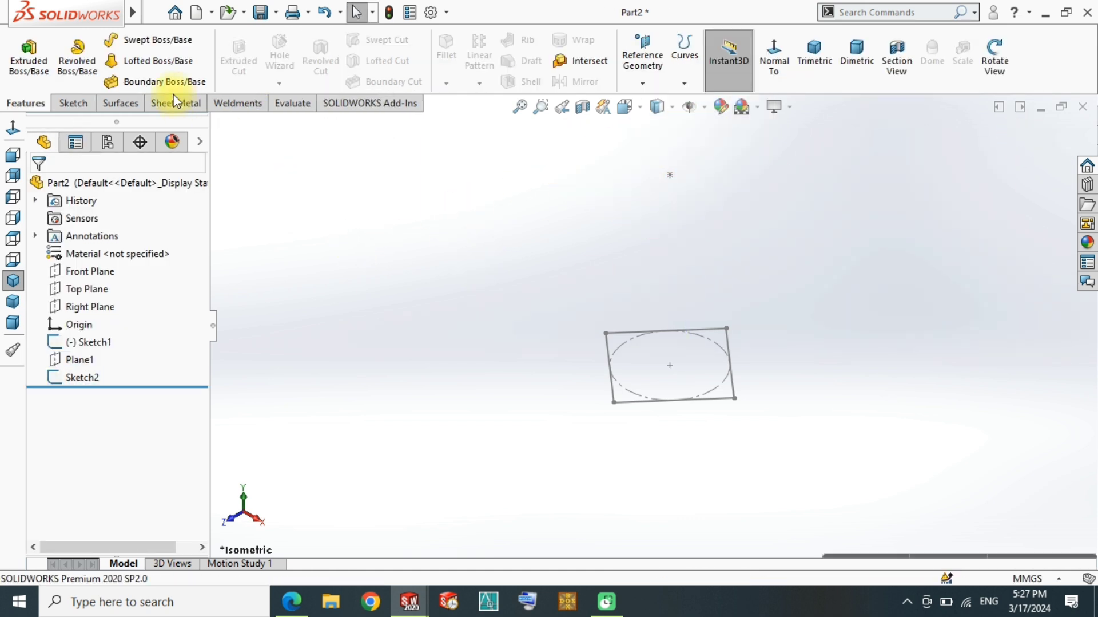
left_click(143, 58)
left_click(607, 334)
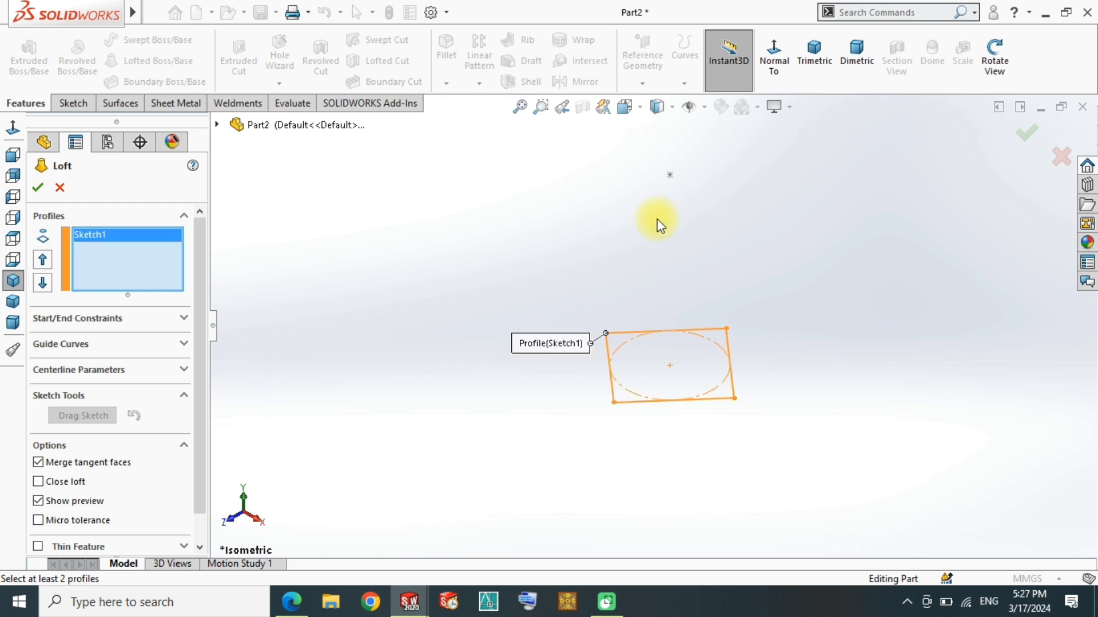
left_click(668, 178)
left_click(1026, 133)
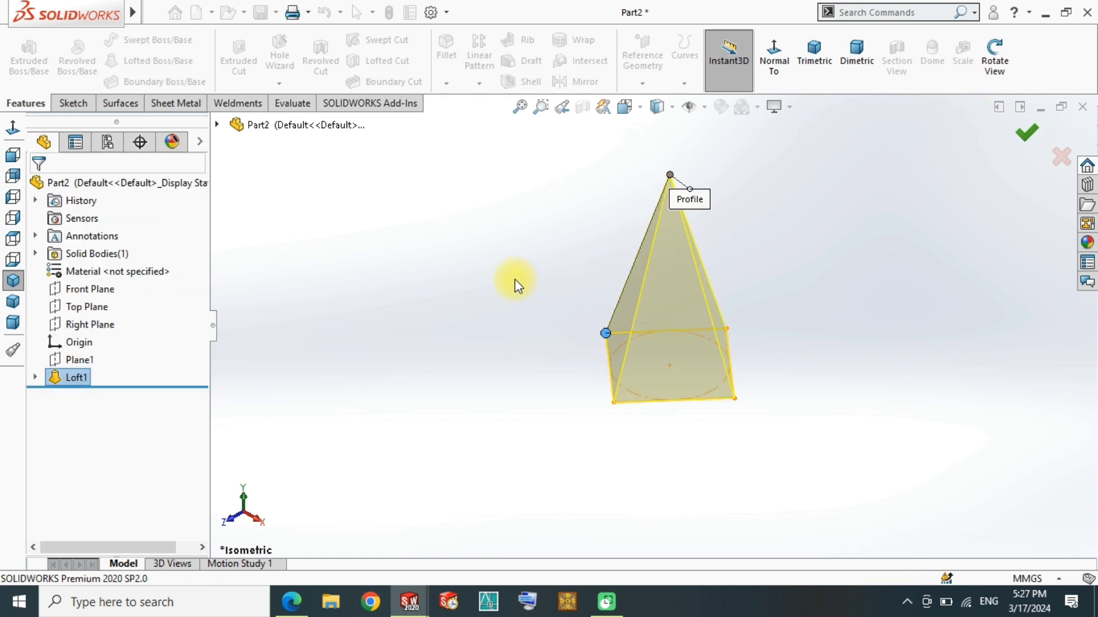
left_click(102, 284)
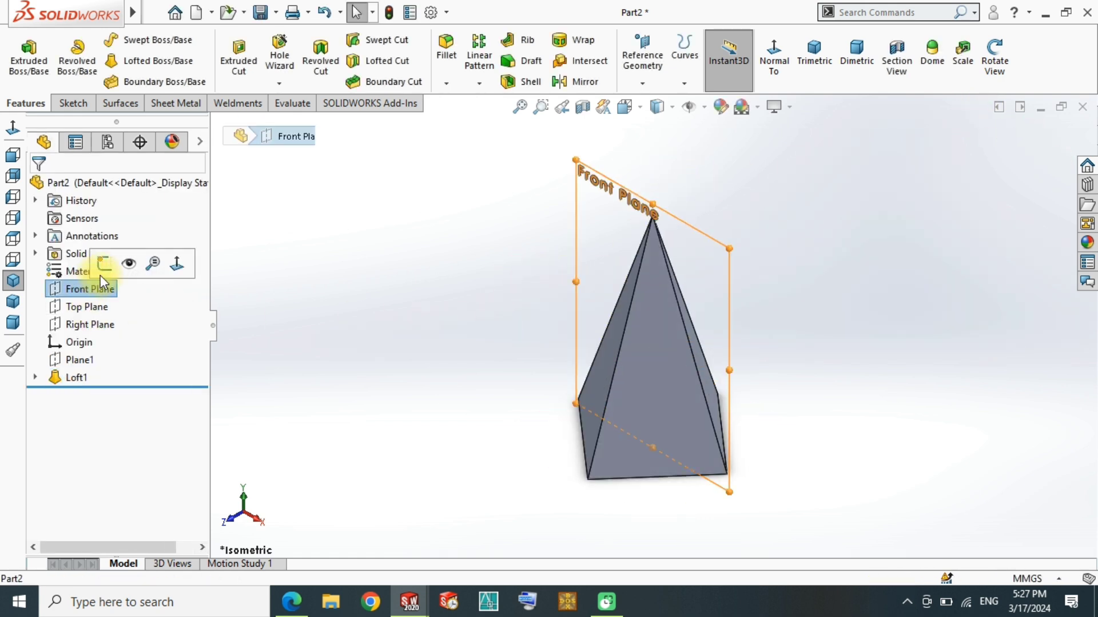
Start a normal-to sketch on Front Plane and attempt a first cut line, then cancel it
left_click(103, 269)
left_click(12, 127)
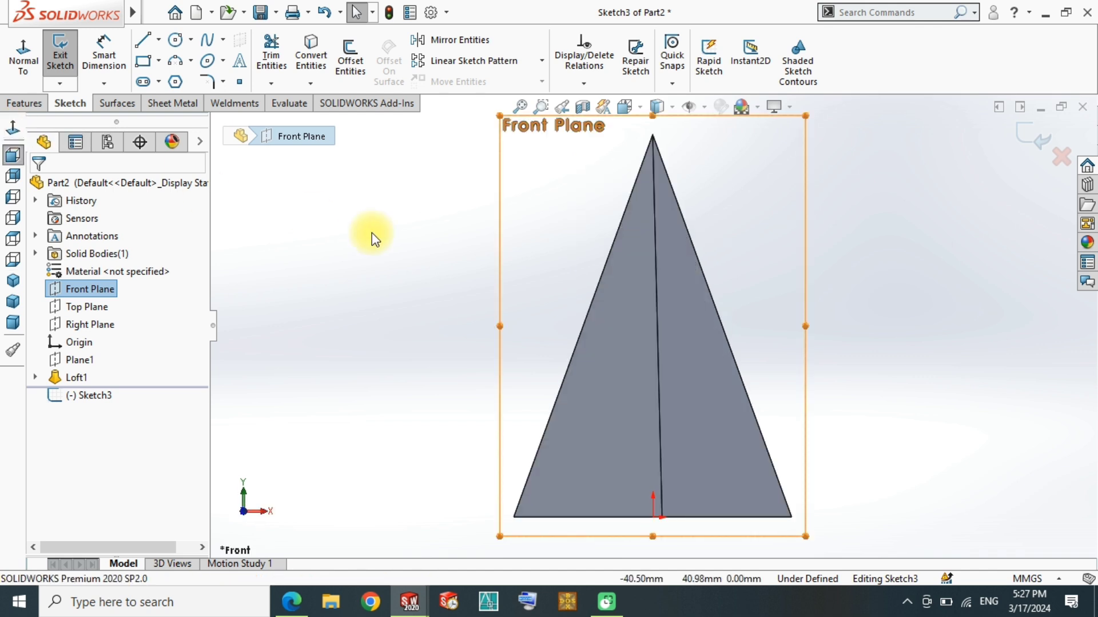
left_click(144, 42)
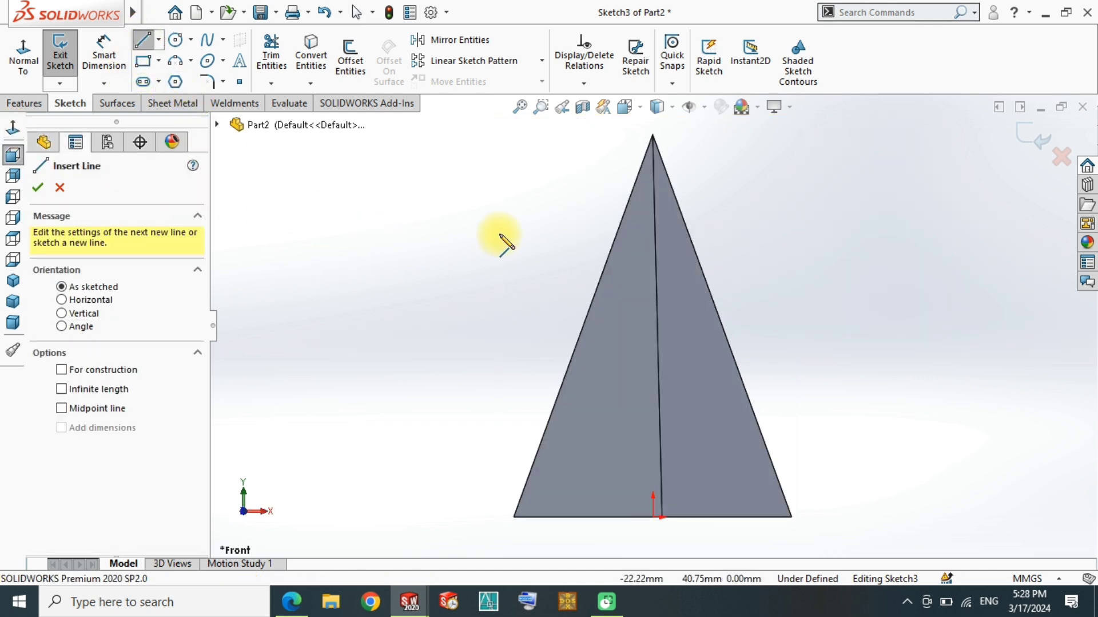
scroll(670, 481, "up", 2)
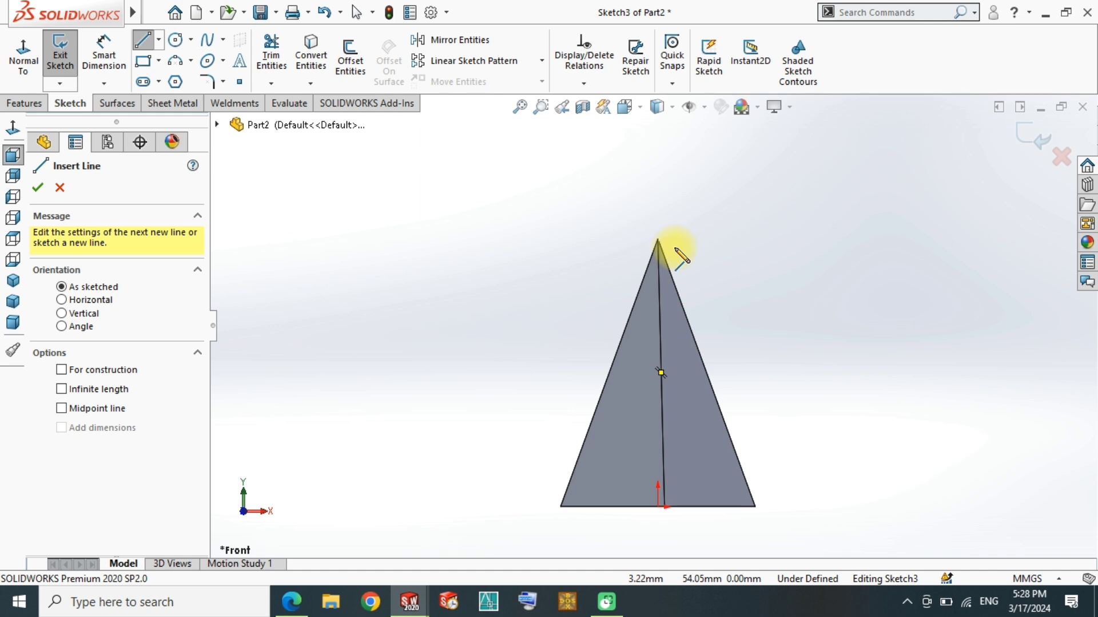
left_click(628, 326)
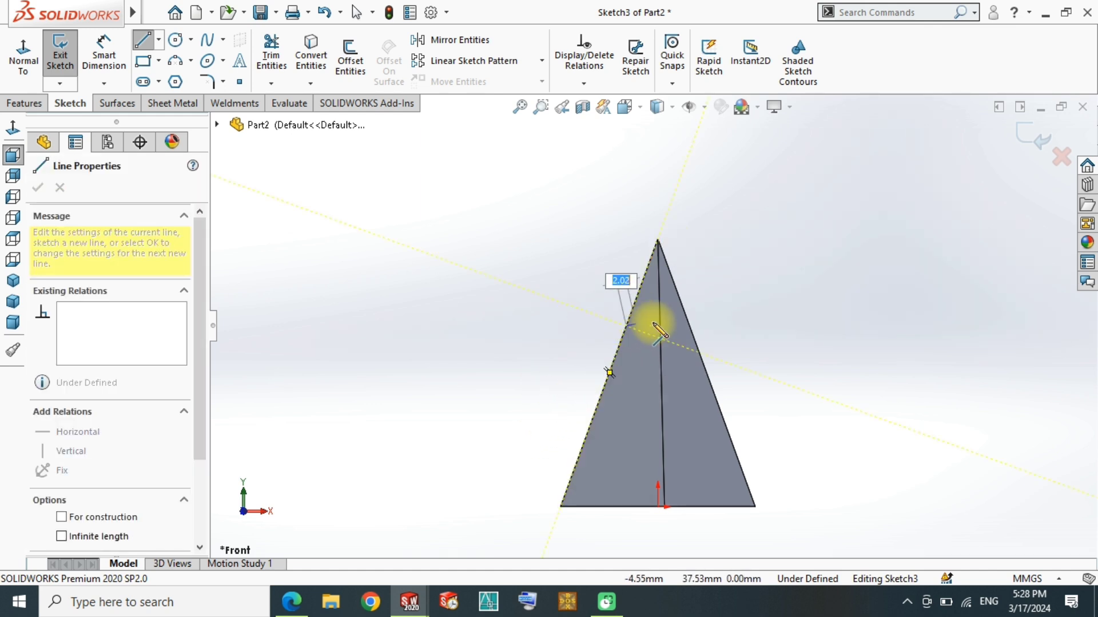
left_click(690, 325)
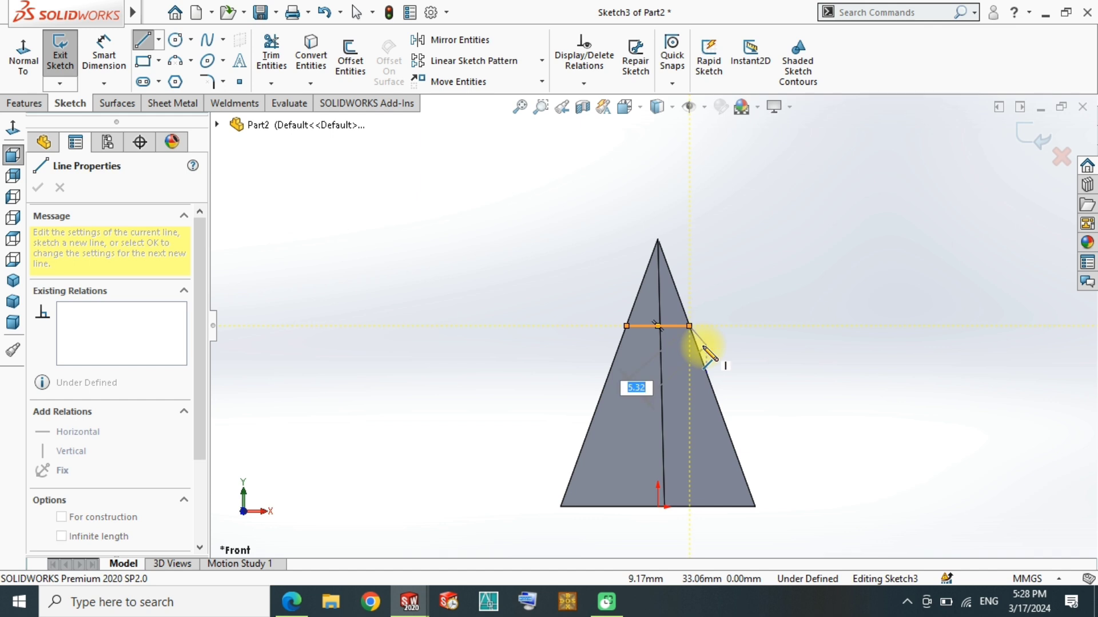
left_click(718, 404)
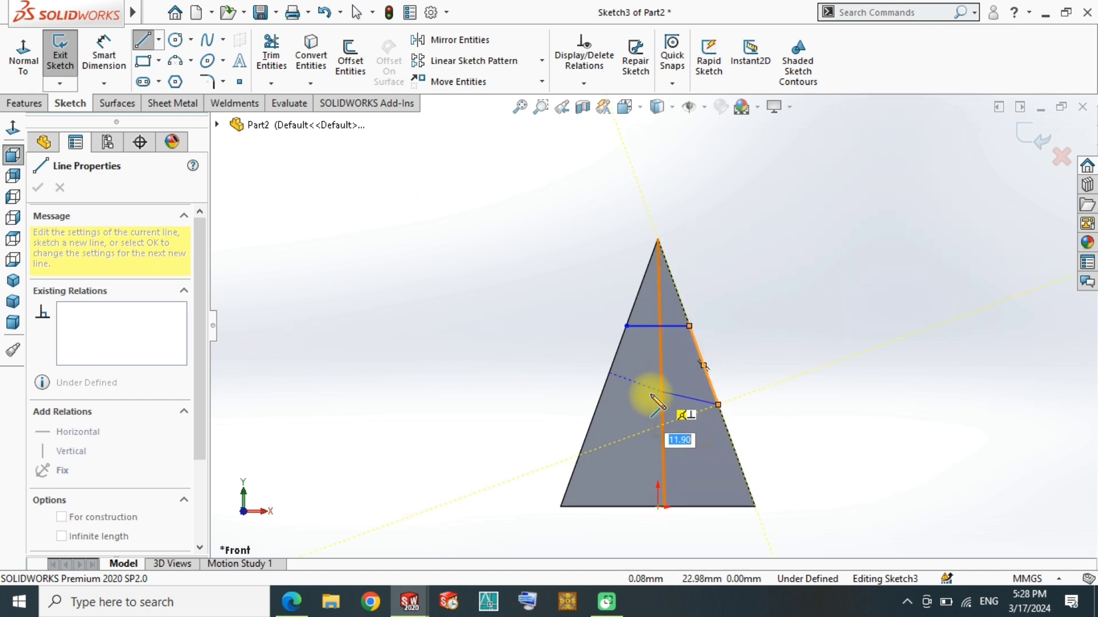
key("Escape")
left_click(692, 370)
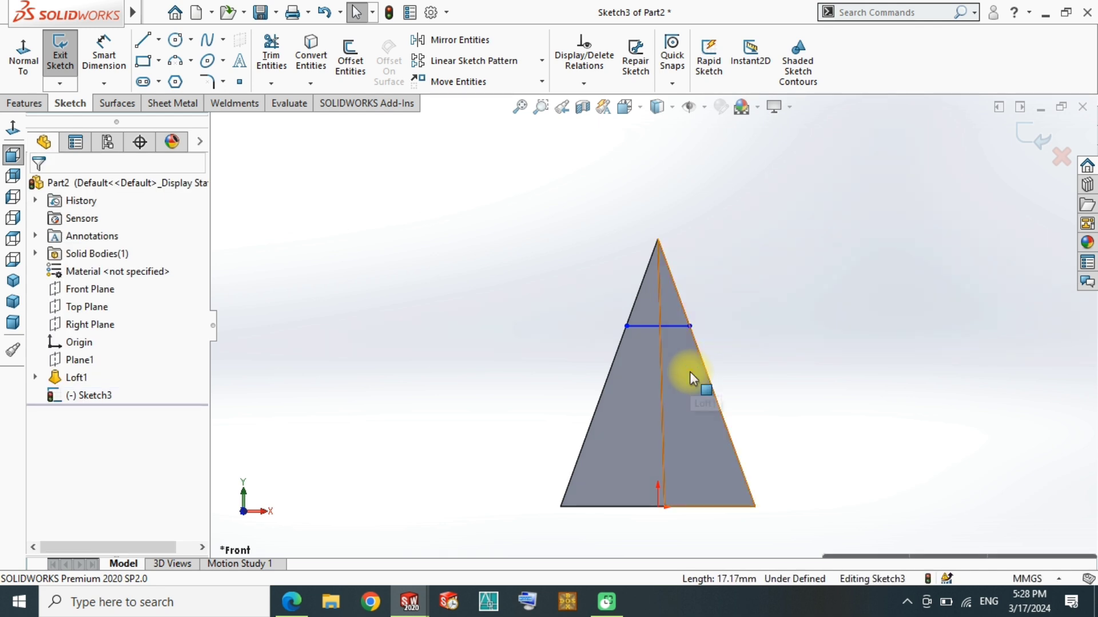
Draw a closed quadrilateral with a horizontal top edge and slanted sides inside the pyramid's profile
key("l")
left_click(690, 326)
left_click(676, 409)
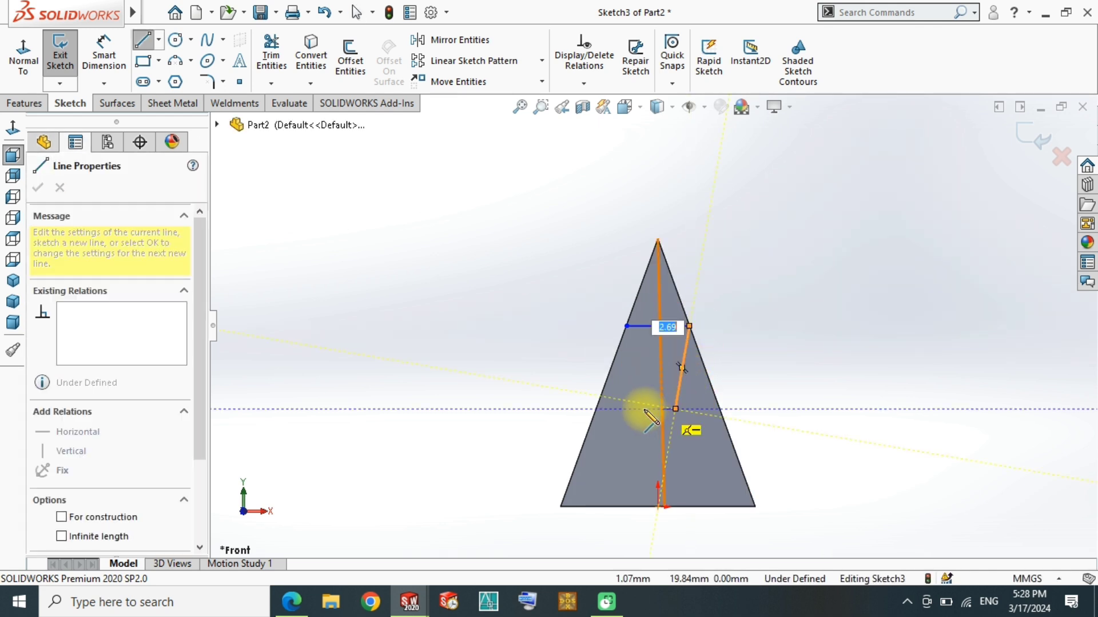
left_click(632, 408)
left_click(627, 326)
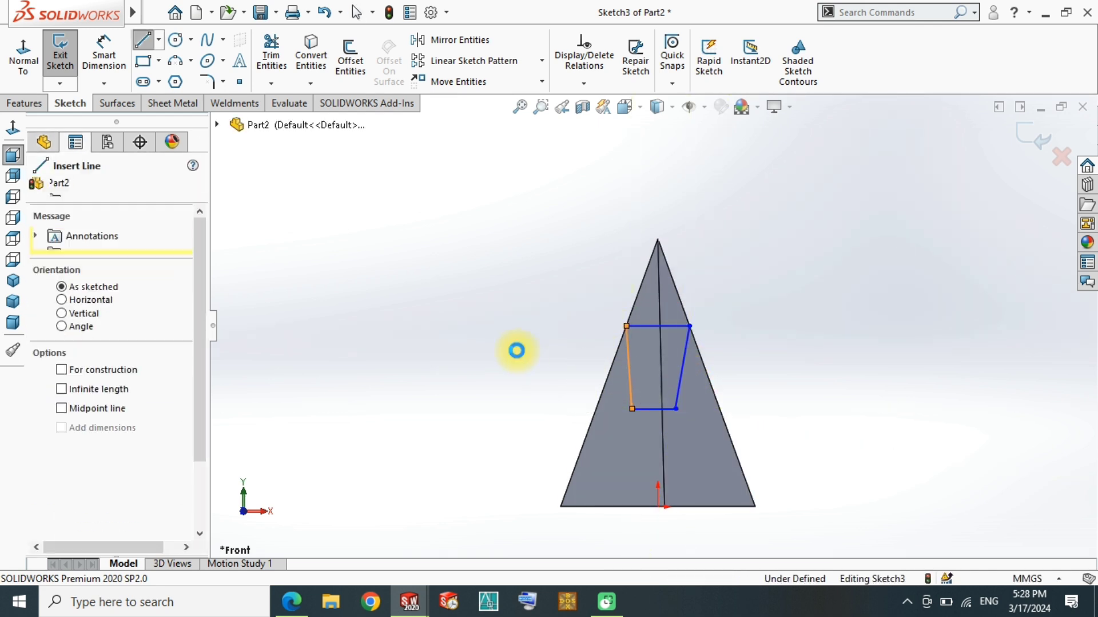
key("Escape")
key("d")
scroll(639, 328, "down", 2)
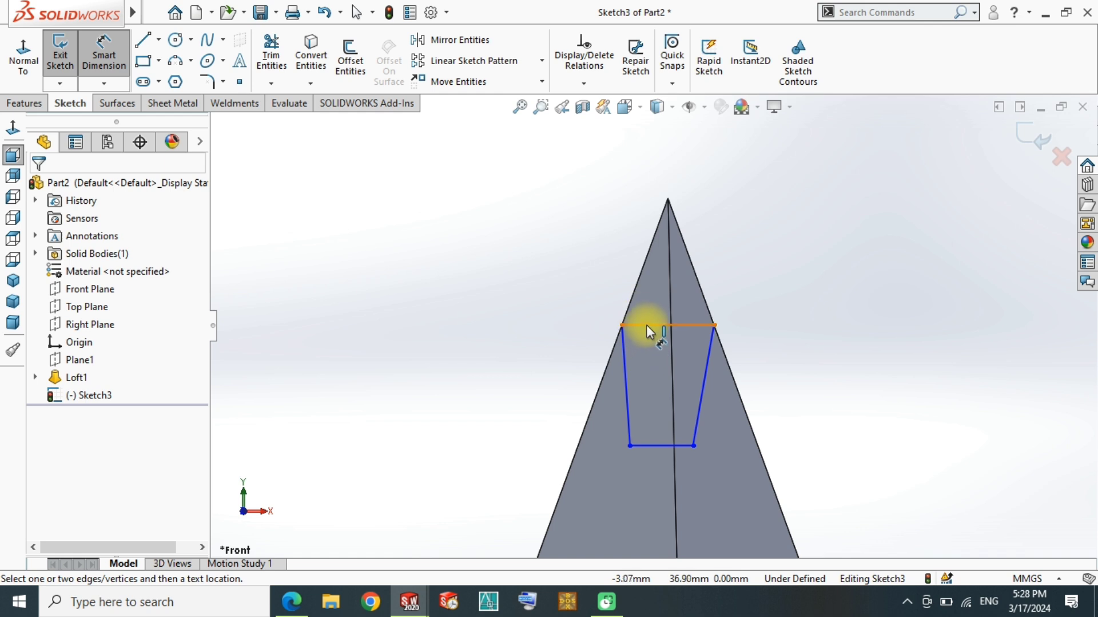
Delete the top line of the pointed cut outline
left_click(646, 325)
key("Escape")
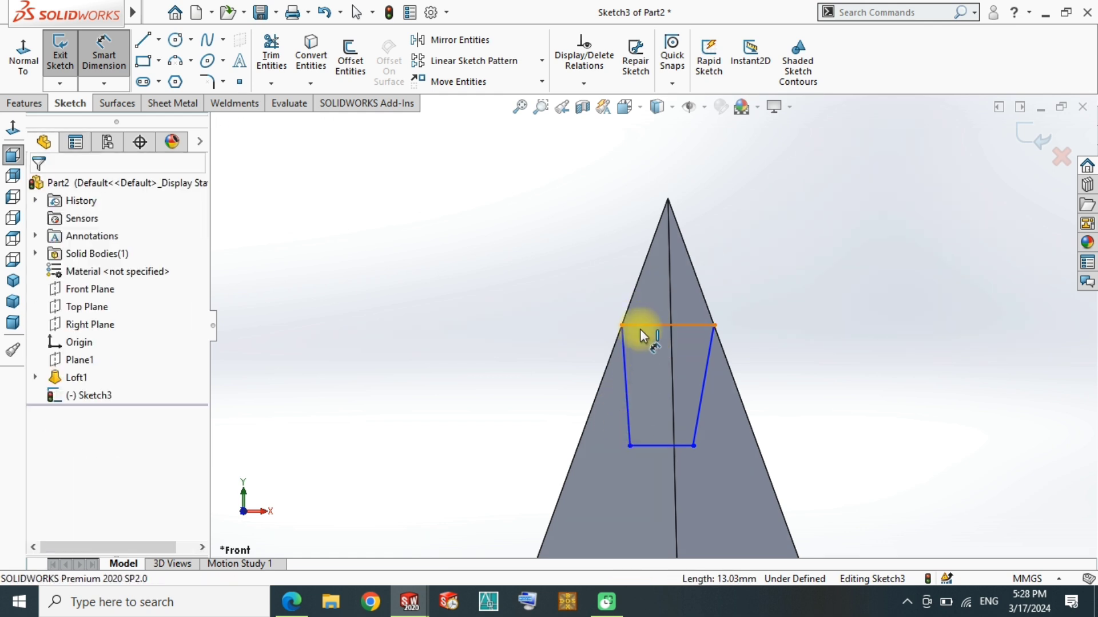
left_click(640, 327)
scroll(644, 329, "up", 2)
key("Escape")
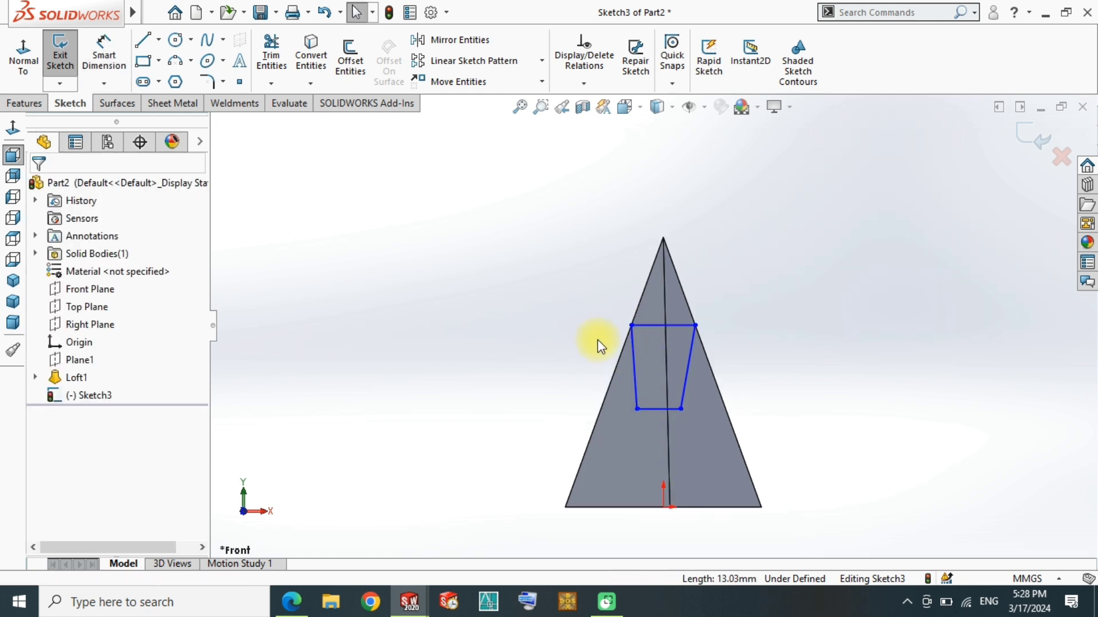
left_click(657, 326)
key("Delete")
scroll(640, 269, "down", 1)
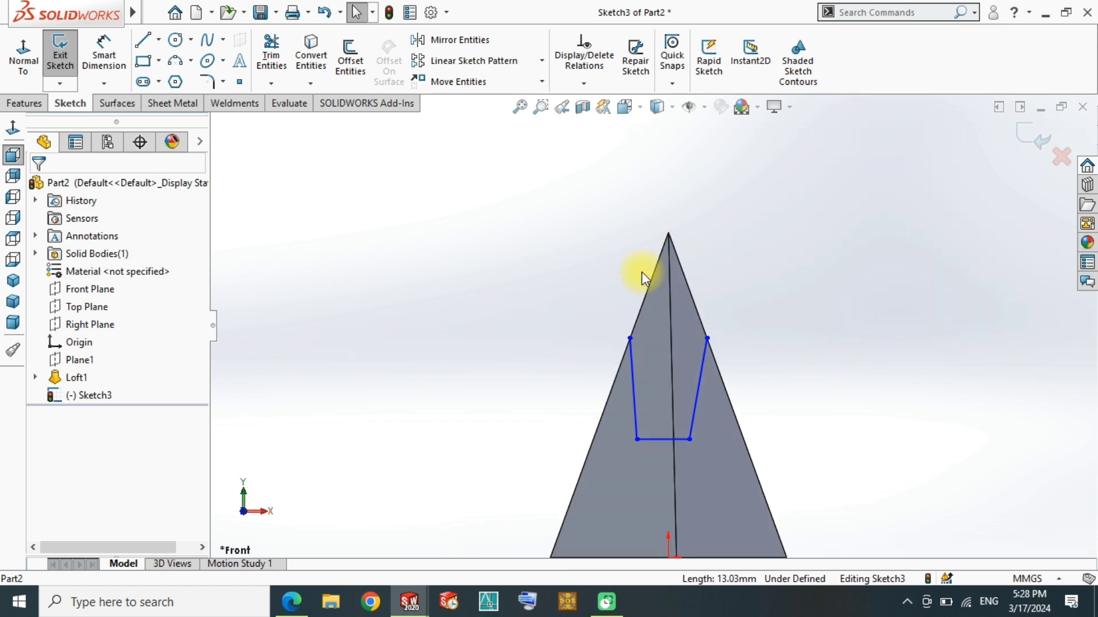
key("l")
left_click(630, 337)
left_click(669, 232)
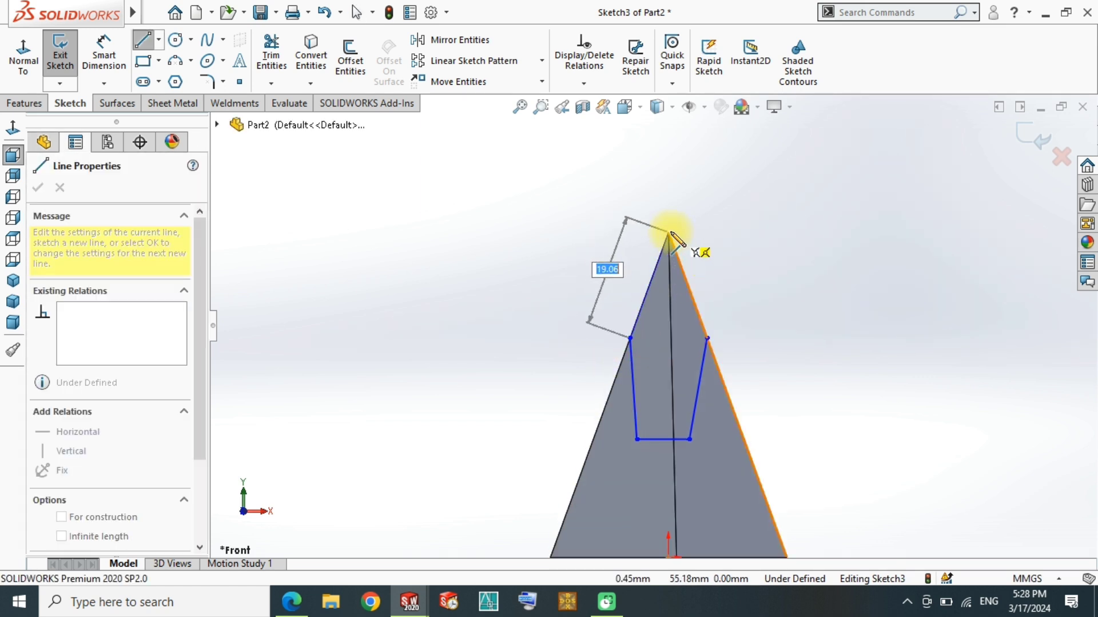
key("ctrl+z")
Dimension the outline's upper corner to the pyramid's bottom edge at 30 mm
key("d")
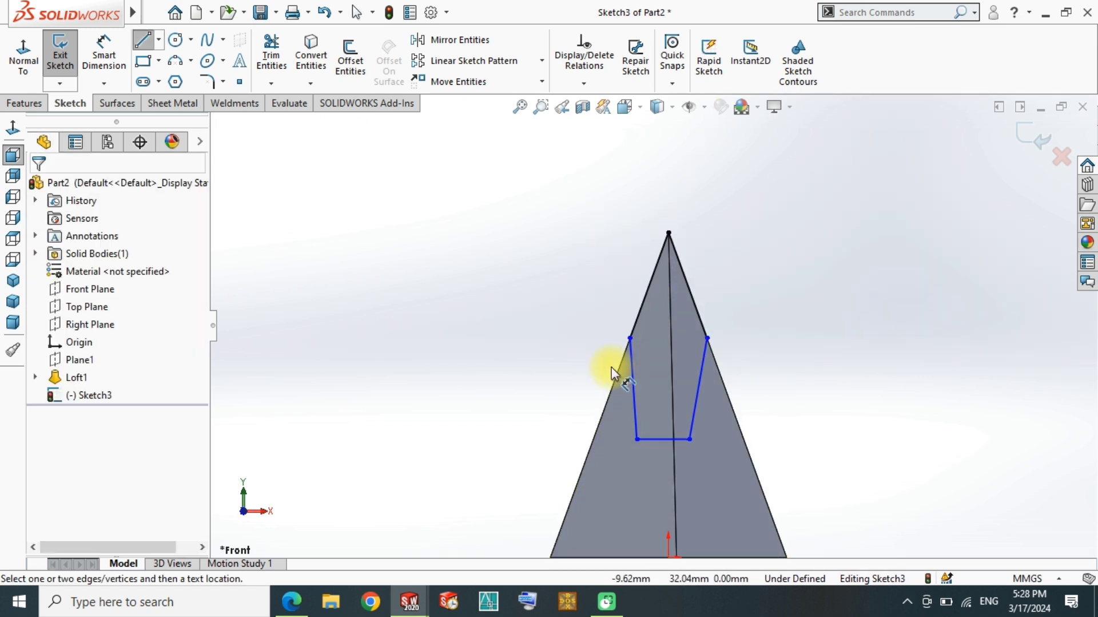
left_click(630, 338)
scroll(630, 337, "down", 2)
left_click(635, 459)
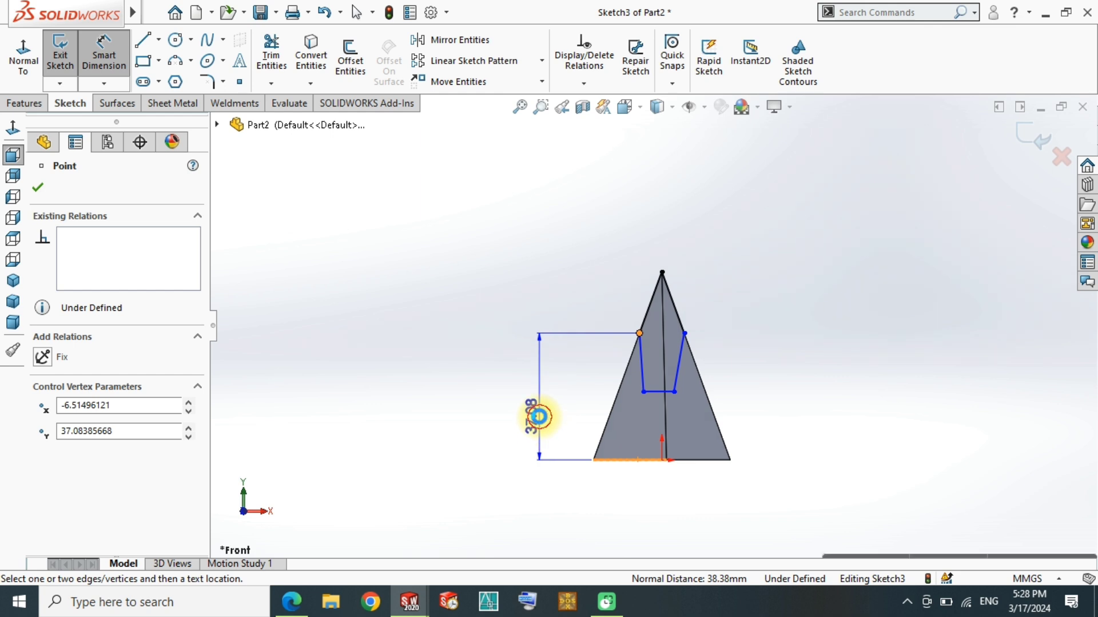
left_click(520, 428)
type("4")
key("BackSpace")
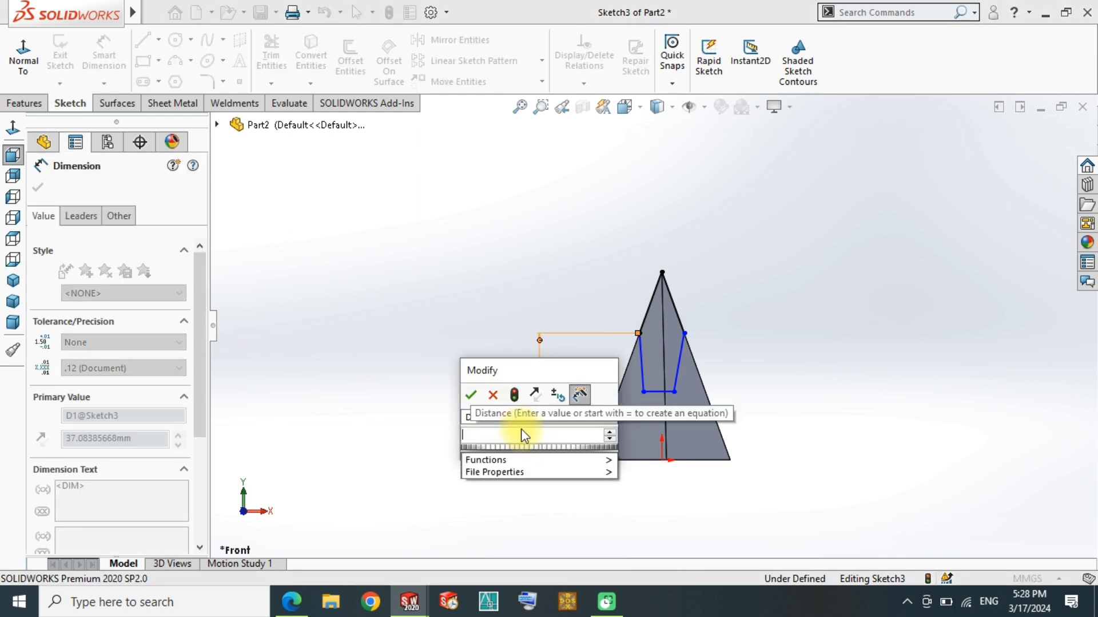
type("30")
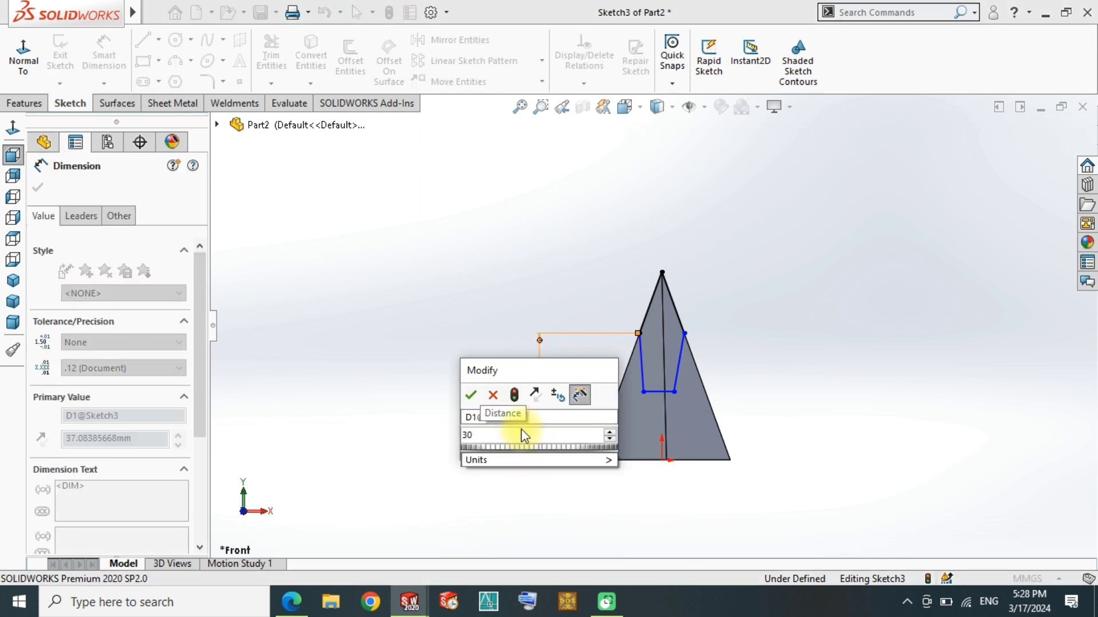
key("Return")
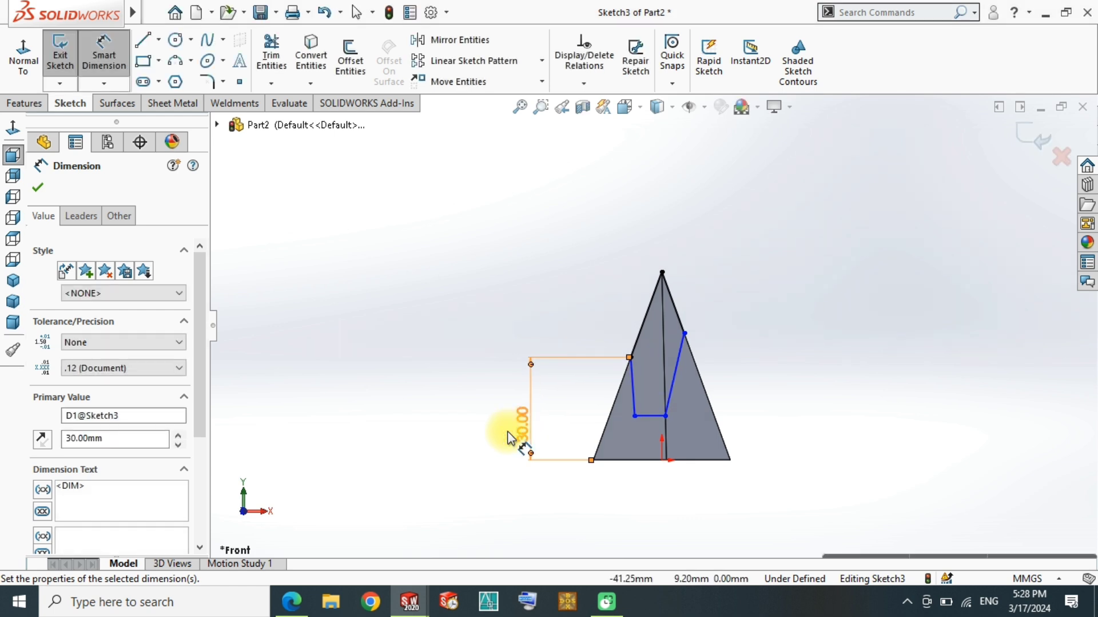
scroll(629, 439, "down", 2)
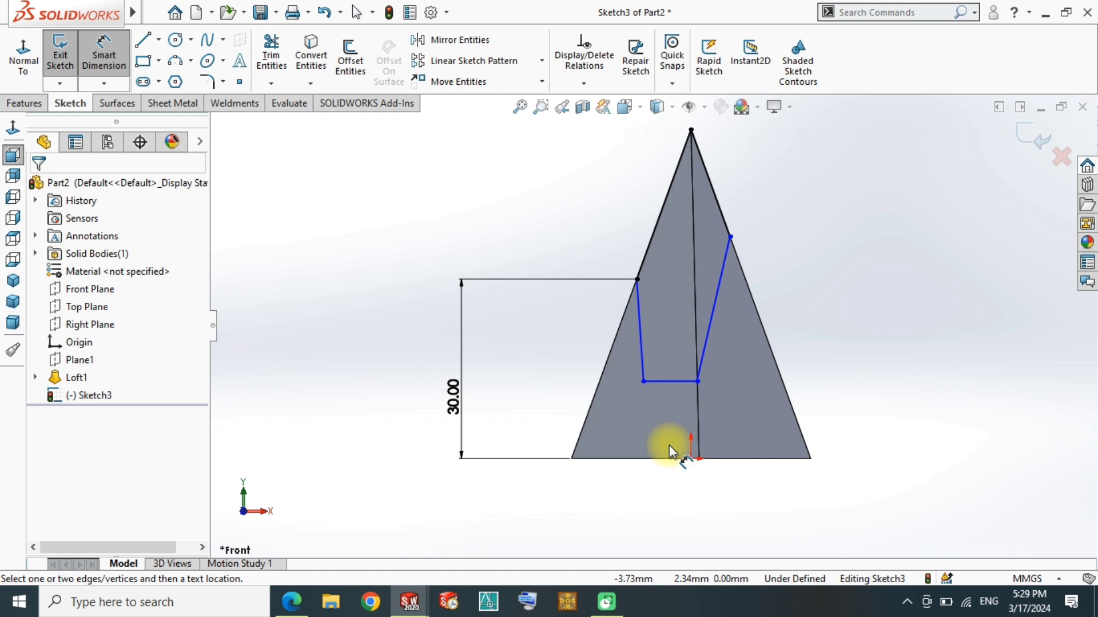
Add a 12 mm vertical dimension from the outline's bottom line to the pyramid base
left_click(667, 382)
left_click(662, 460)
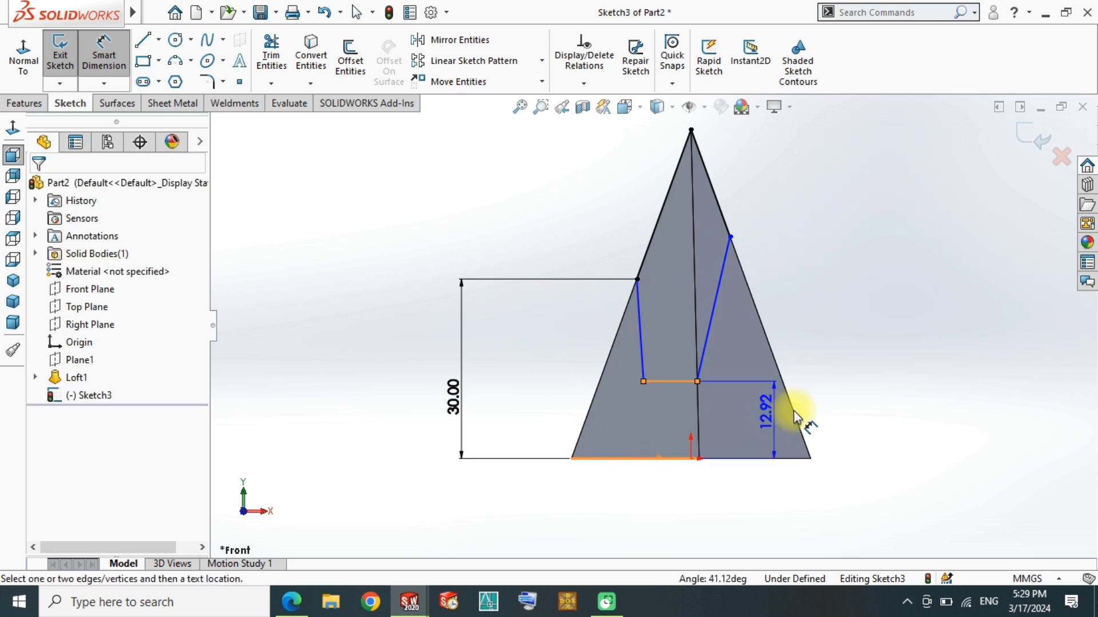
left_click(835, 421)
type("12")
key("Return")
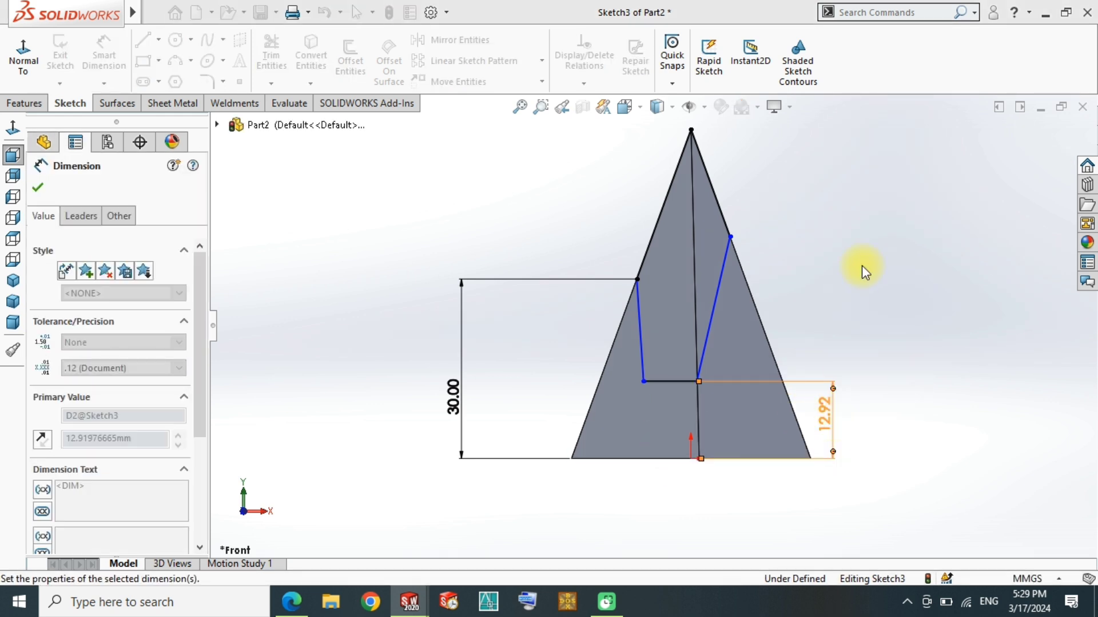
scroll(683, 415, "down", 5)
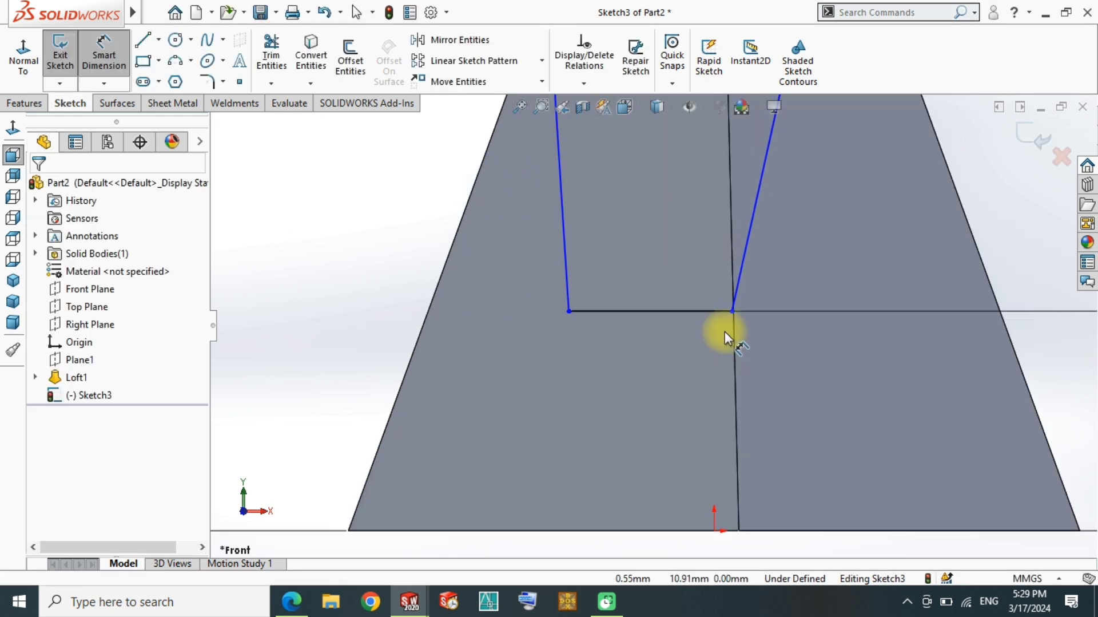
Drag the lower right corner outward and dimension the bottom line at 10 mm
key("Escape")
left_click_drag(732, 311, 778, 312)
key("Escape")
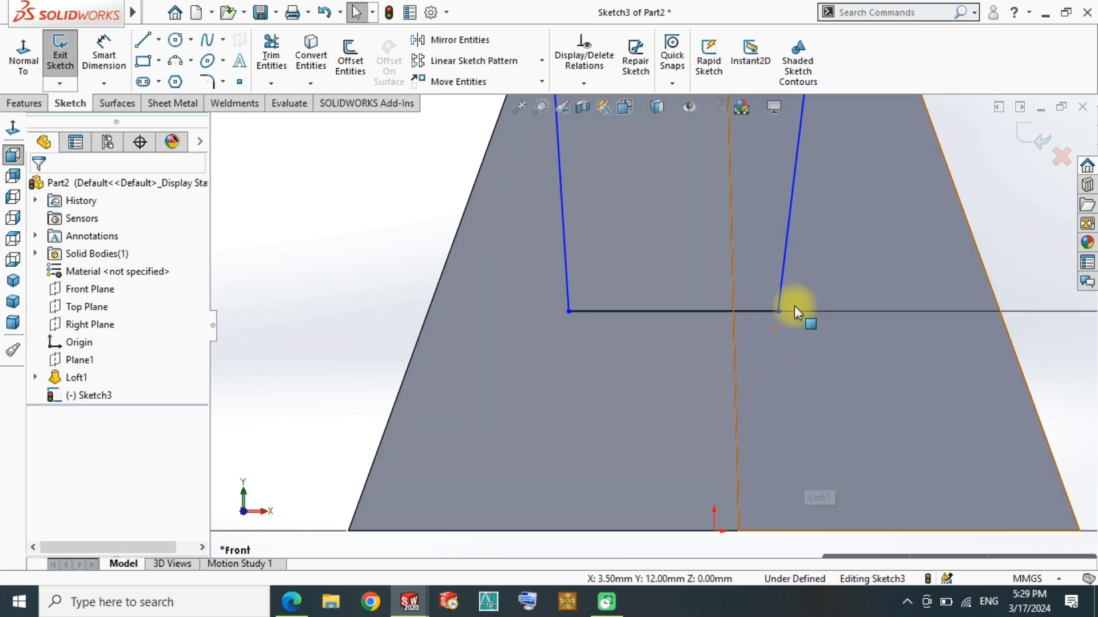
key("d")
left_click(778, 311)
scroll(764, 358, "up", 5)
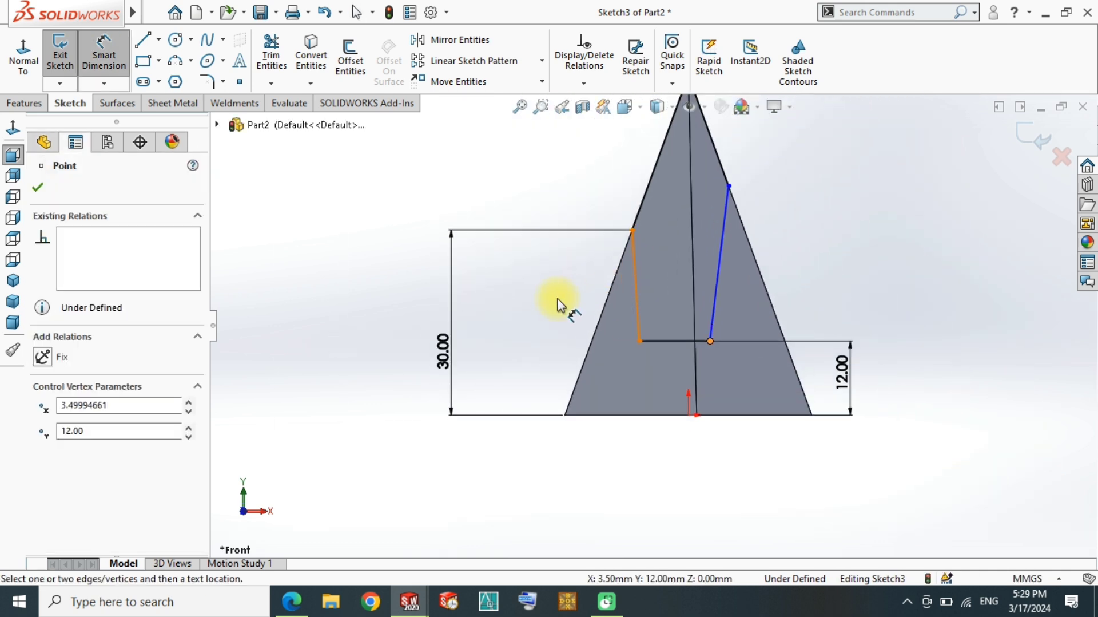
left_click(673, 341)
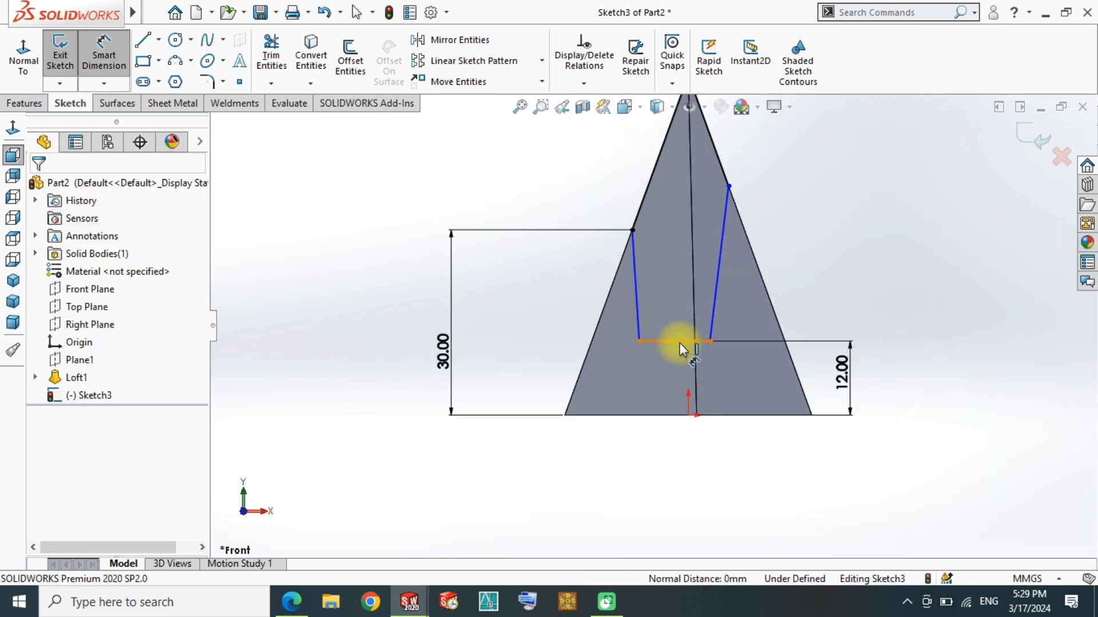
left_click(675, 361)
type("10")
key("Return")
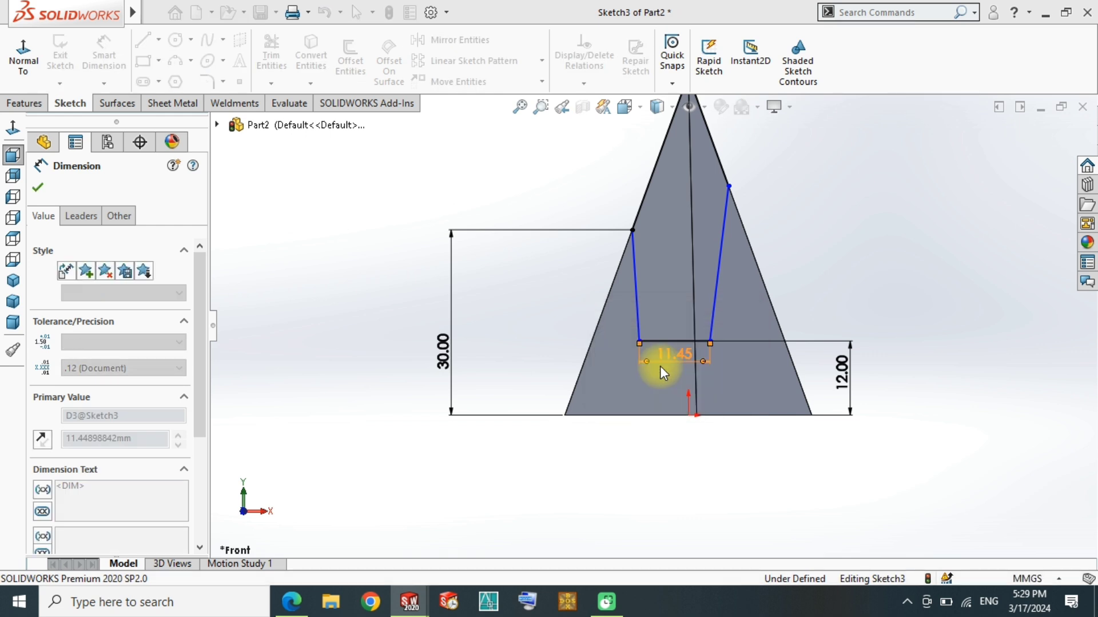
Add a 5 mm horizontal offset from the sketch origin to the lower right corner
left_click(900, 274)
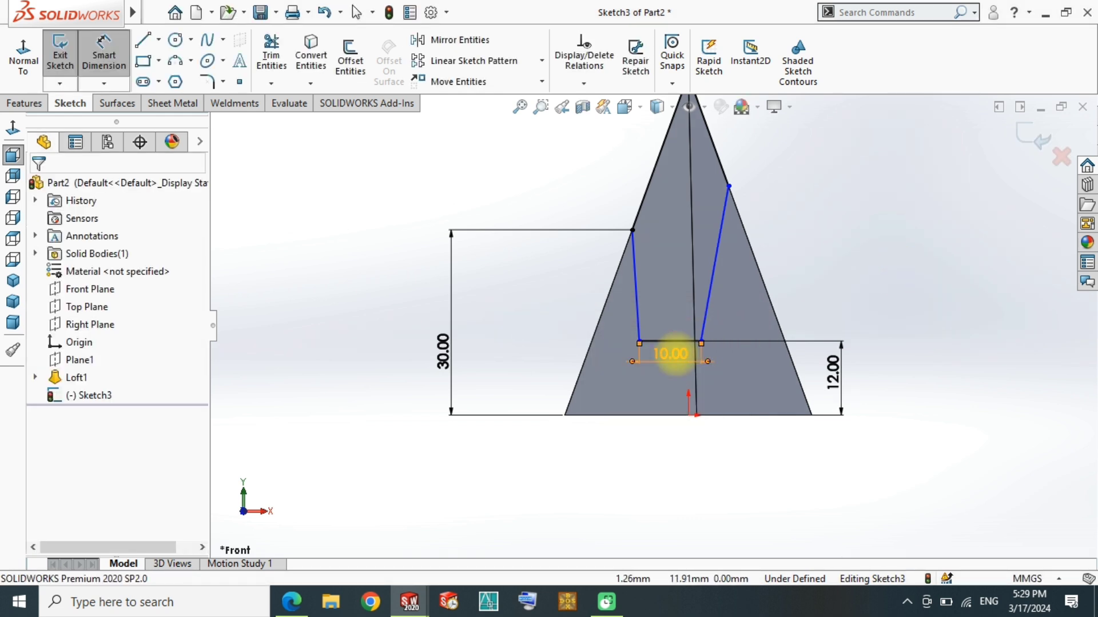
left_click(689, 415)
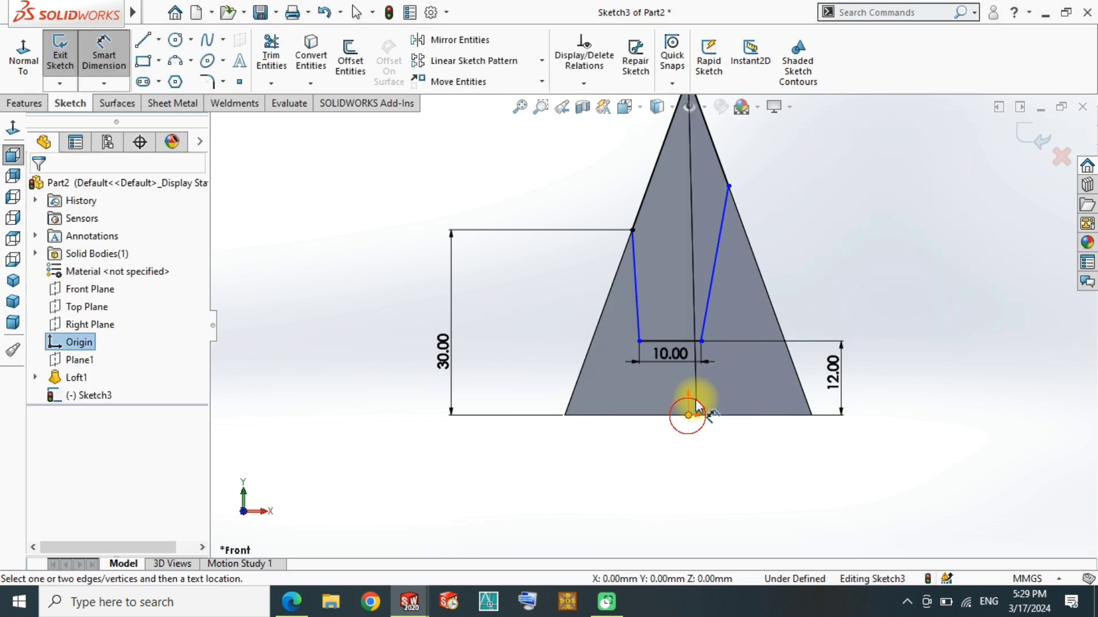
left_click(701, 341)
left_click(692, 449)
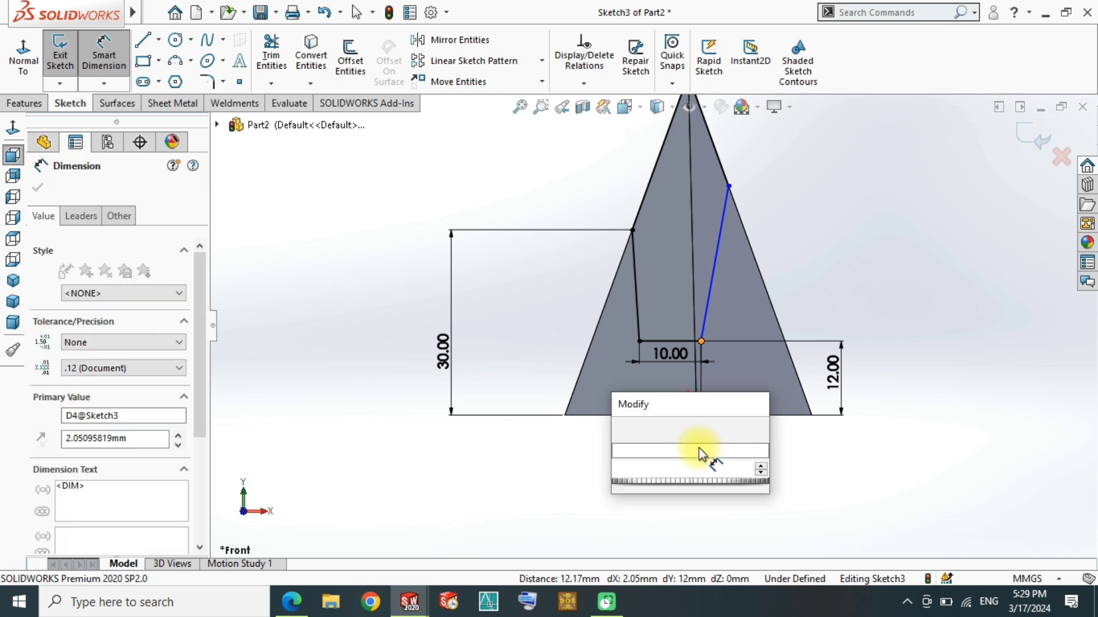
key("Return")
Make the two upper endpoints horizontal, then start an Extruded Cut from the sketch
key("Escape")
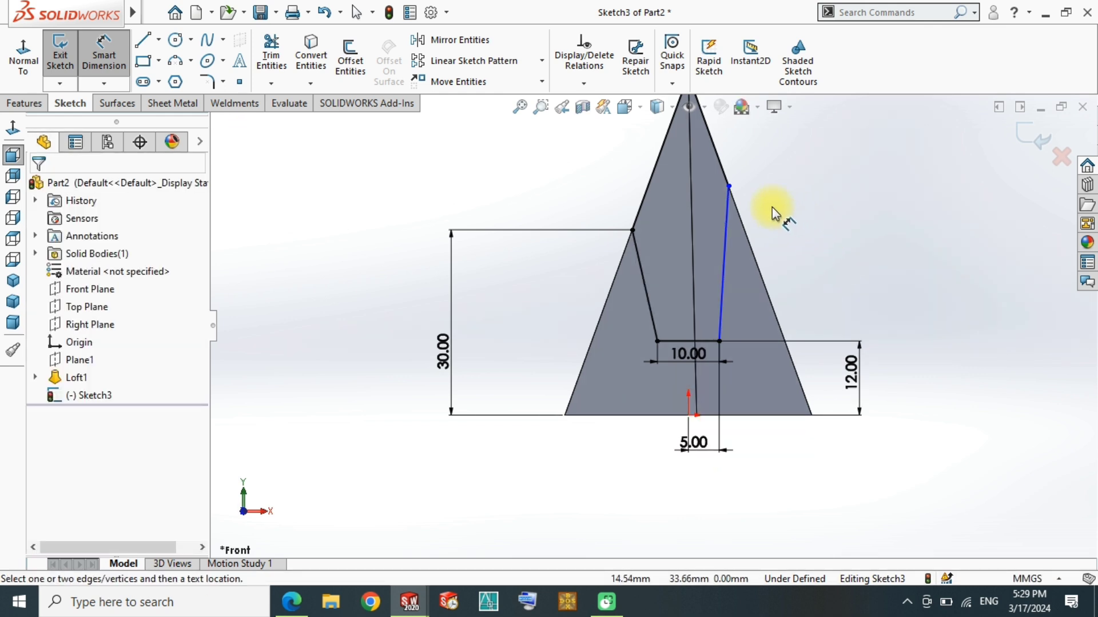
key("Escape")
left_click(729, 186)
left_click(631, 231, "ctrl")
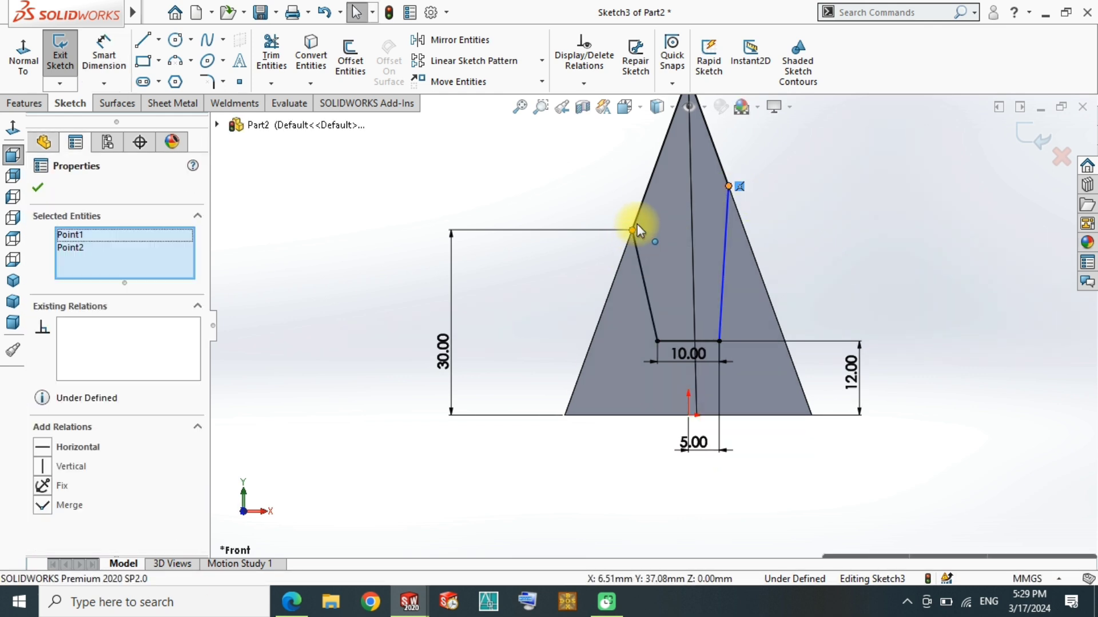
left_click(684, 169)
key("f")
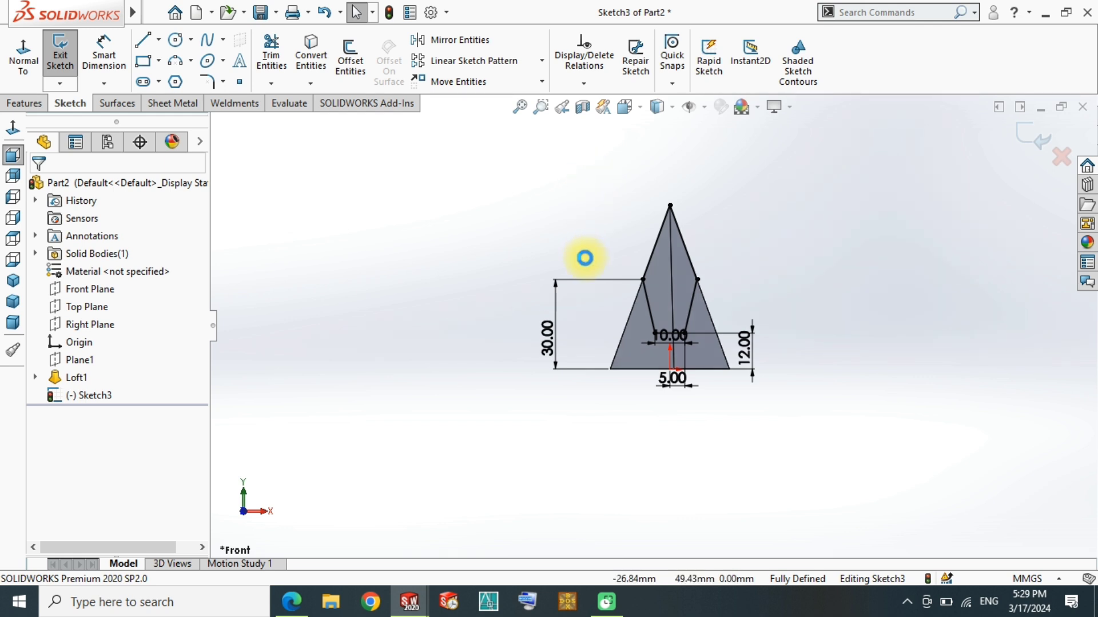
key("ctrl+e")
left_click(131, 284)
Apply the cut as Through All in both directions
left_click(106, 319)
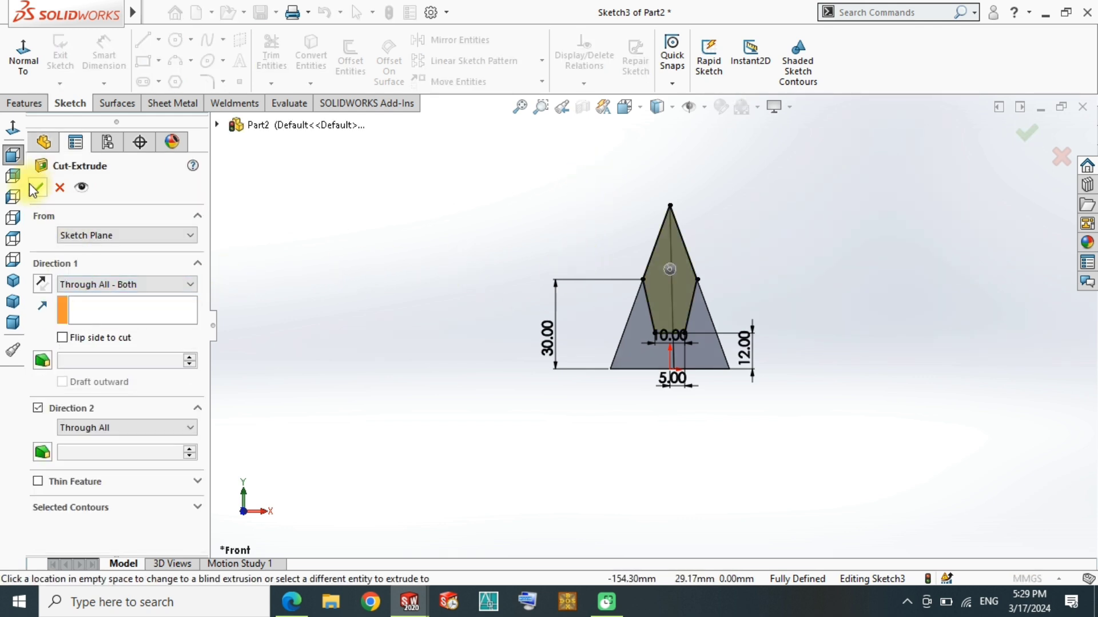
left_click(38, 188)
scroll(710, 298, "down", 5)
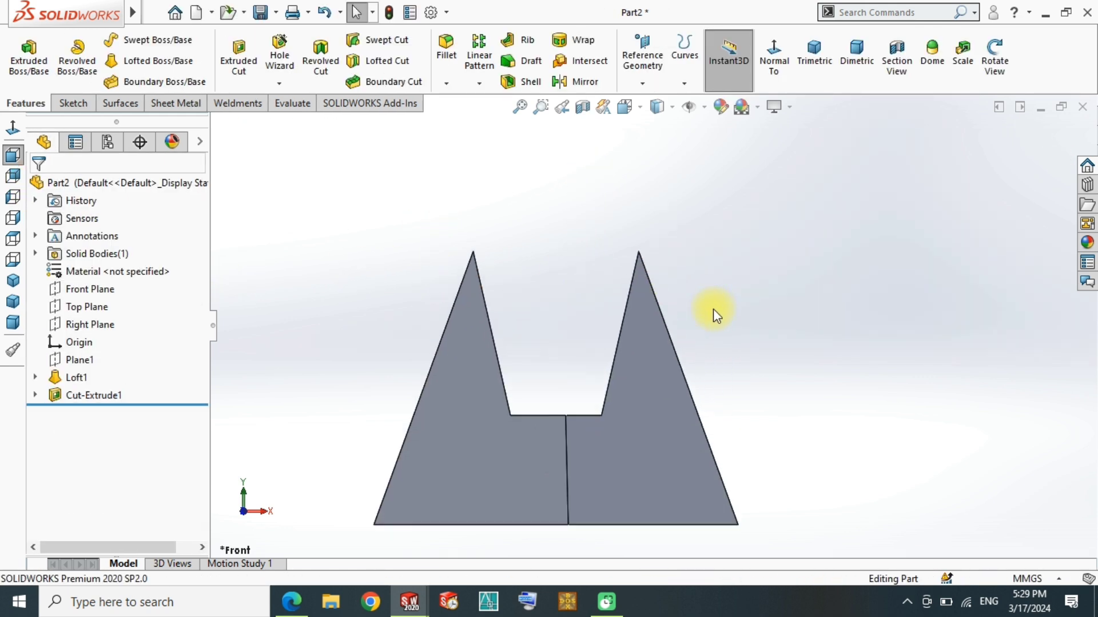
scroll(660, 335, "up", 2)
Switch to isometric view and save the part as 94b
key("ctrl+7")
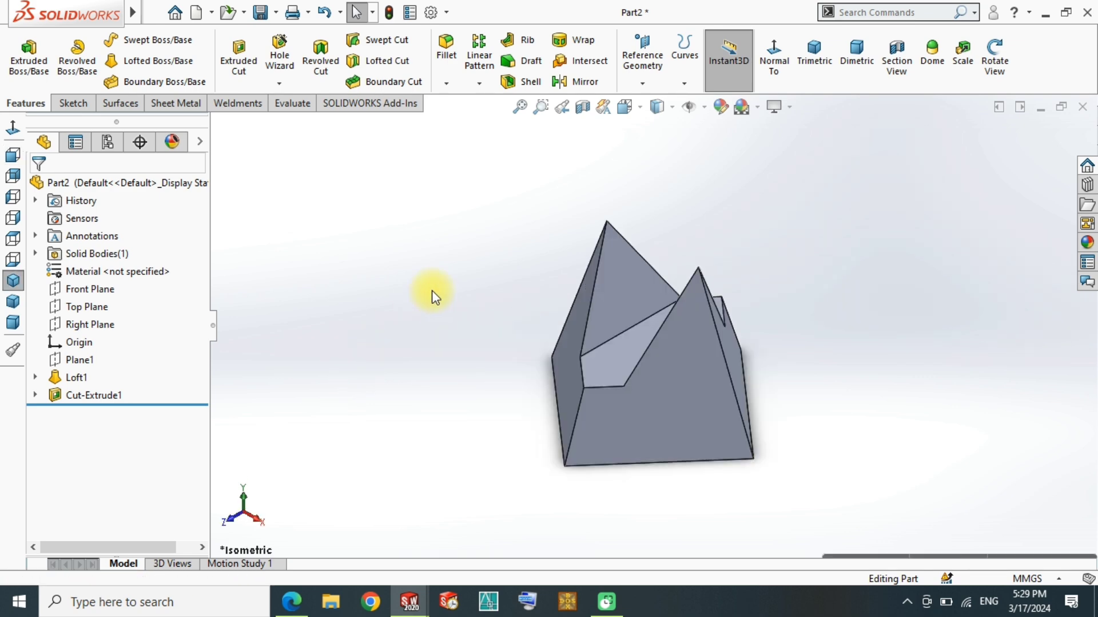
key("ctrl+s")
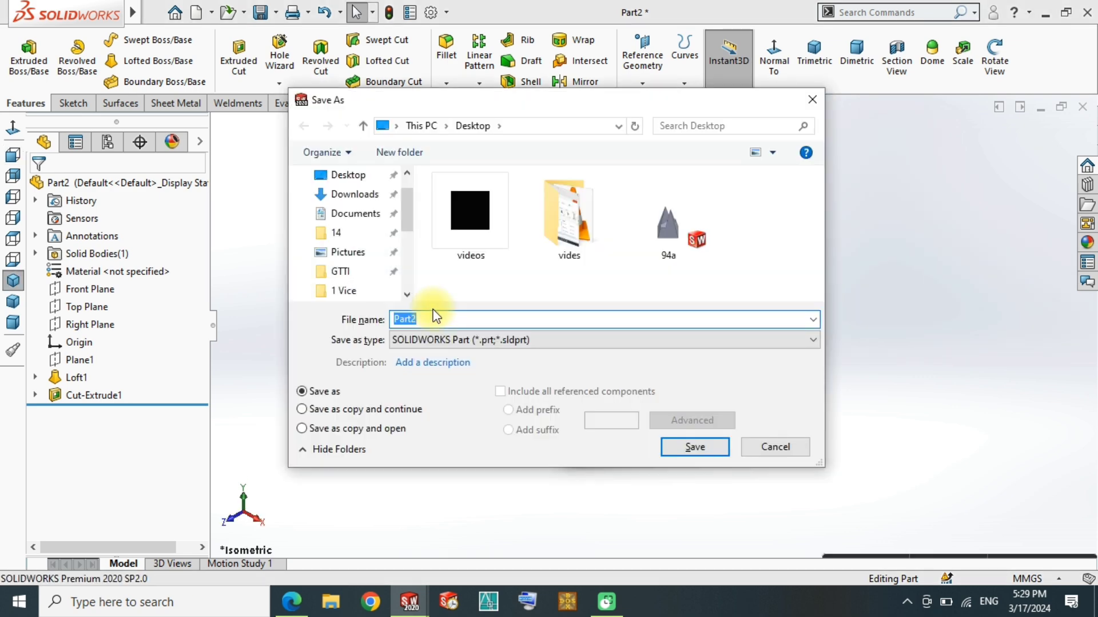
type("94")
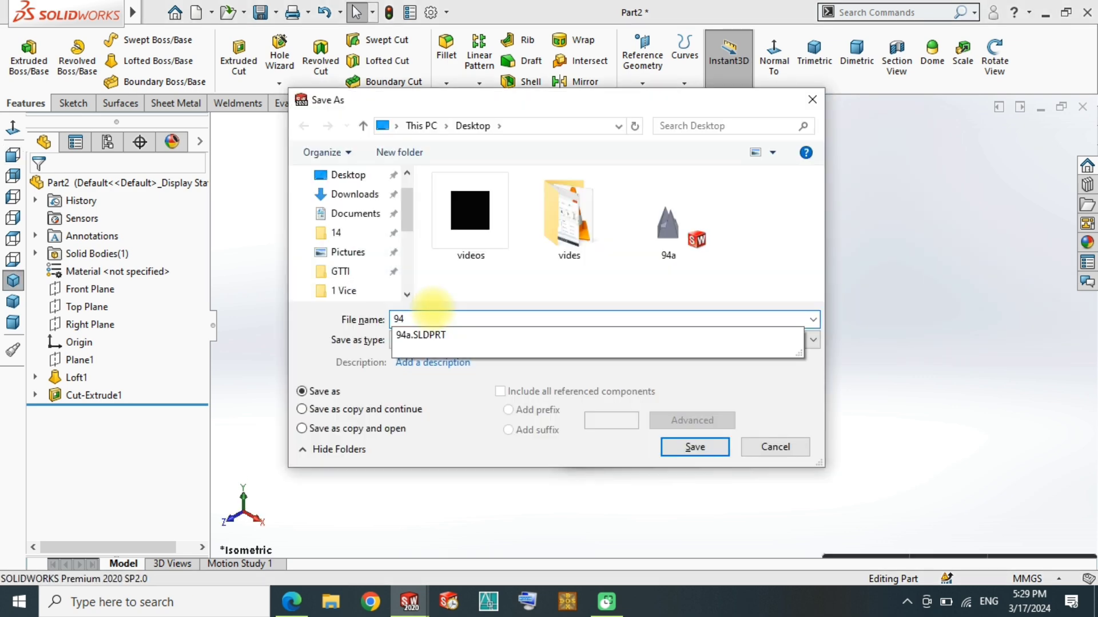
type("b")
key("Return")
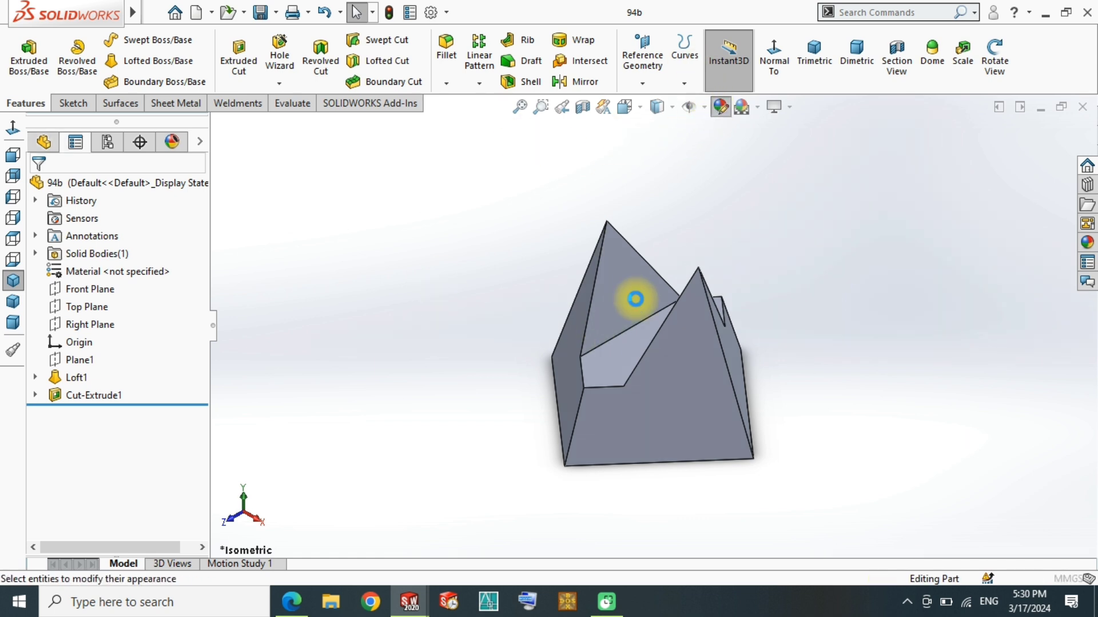
Give the whole 94b part an orange appearance
left_click(632, 299)
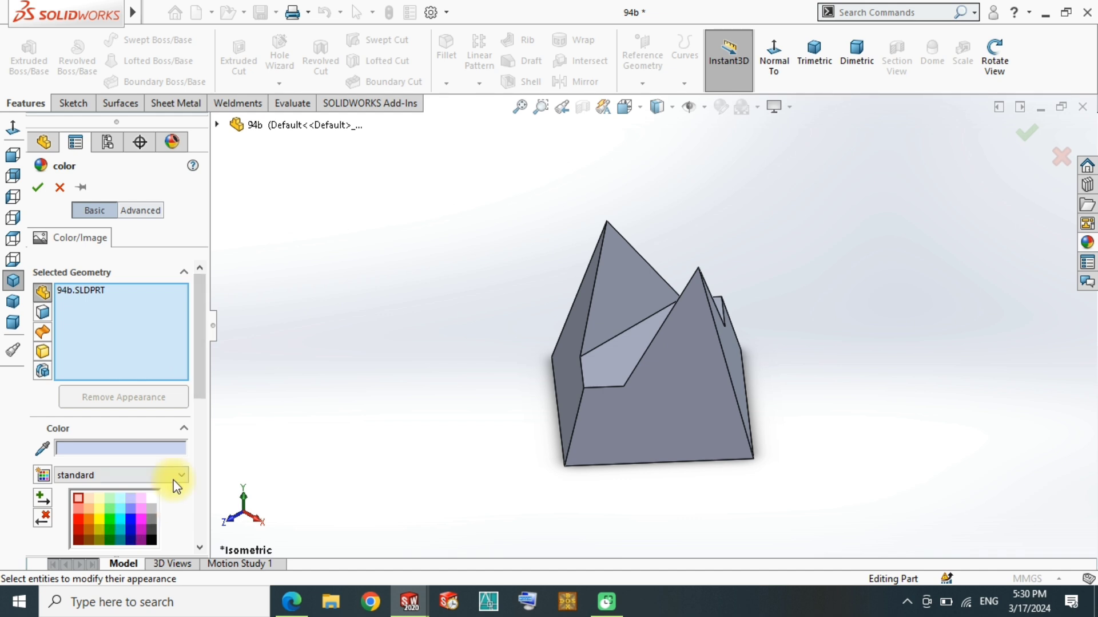
scroll(202, 375, "down", 3)
left_click(89, 446)
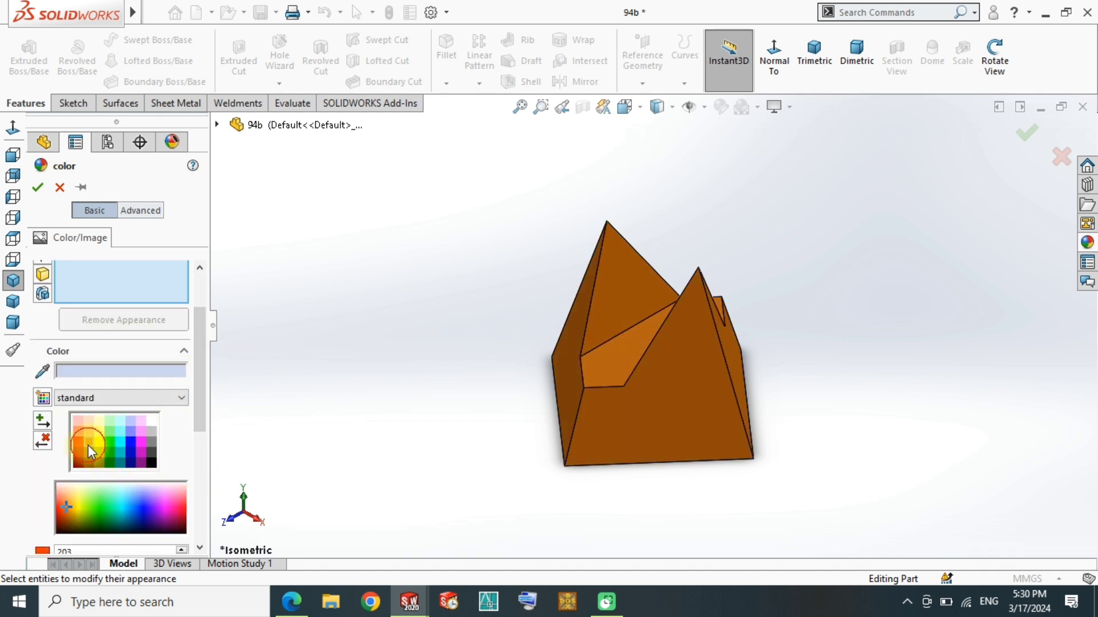
left_click(81, 189)
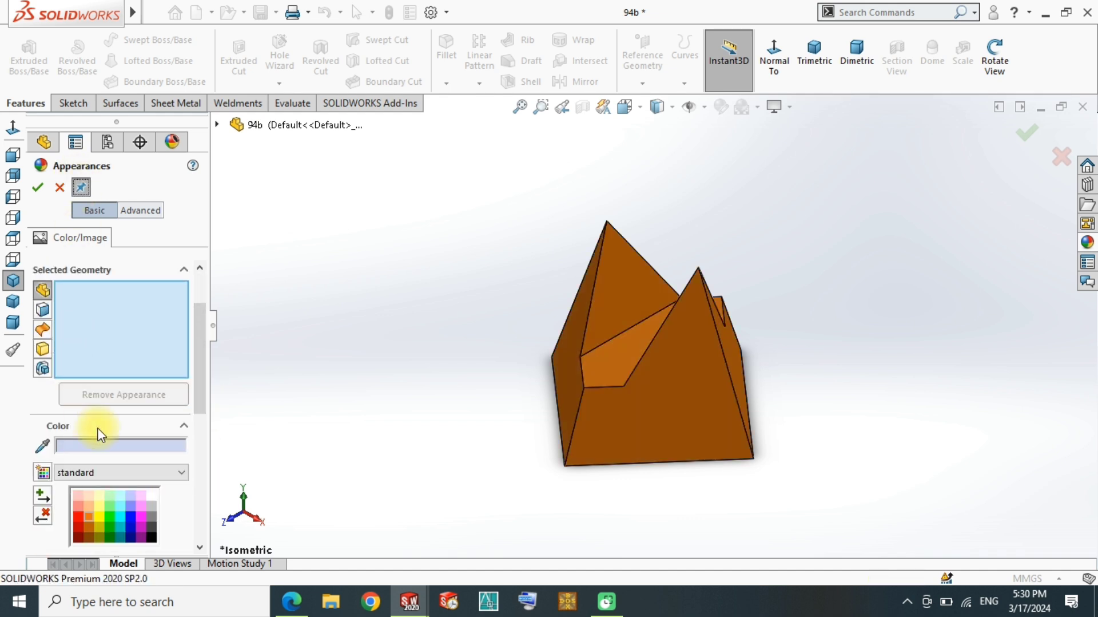
Colour both triangular cut faces blue and finish the appearance edit
left_click(130, 516)
left_click(608, 336)
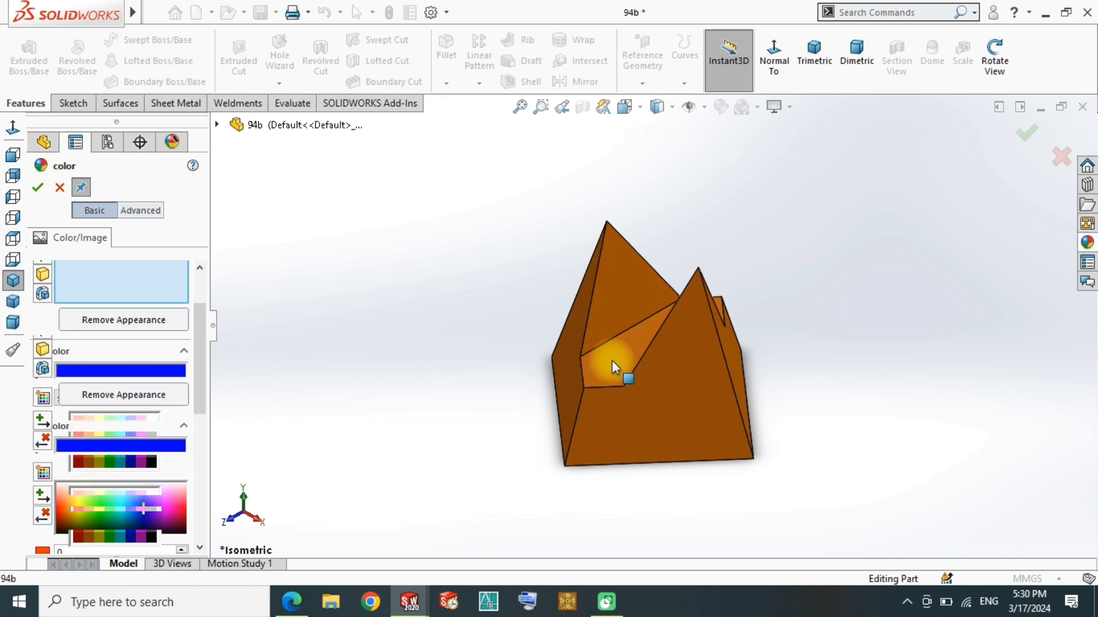
left_click(636, 315)
middle_click_drag(637, 363, 743, 319)
left_click(703, 335)
left_click(1027, 133)
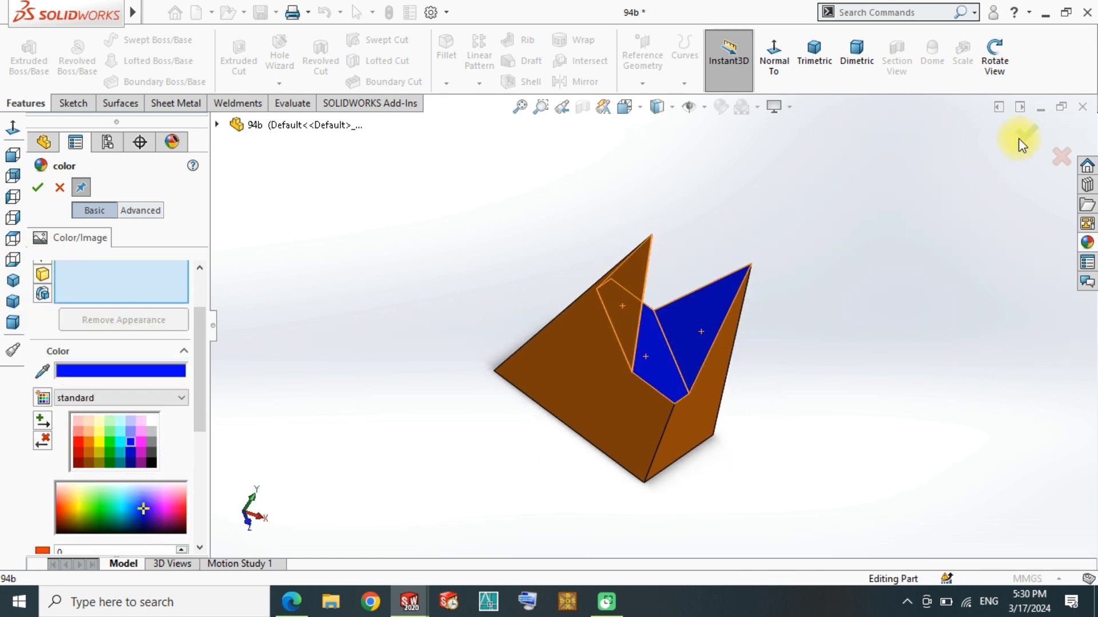
right_click_drag(412, 277, 432, 213)
left_click(58, 191)
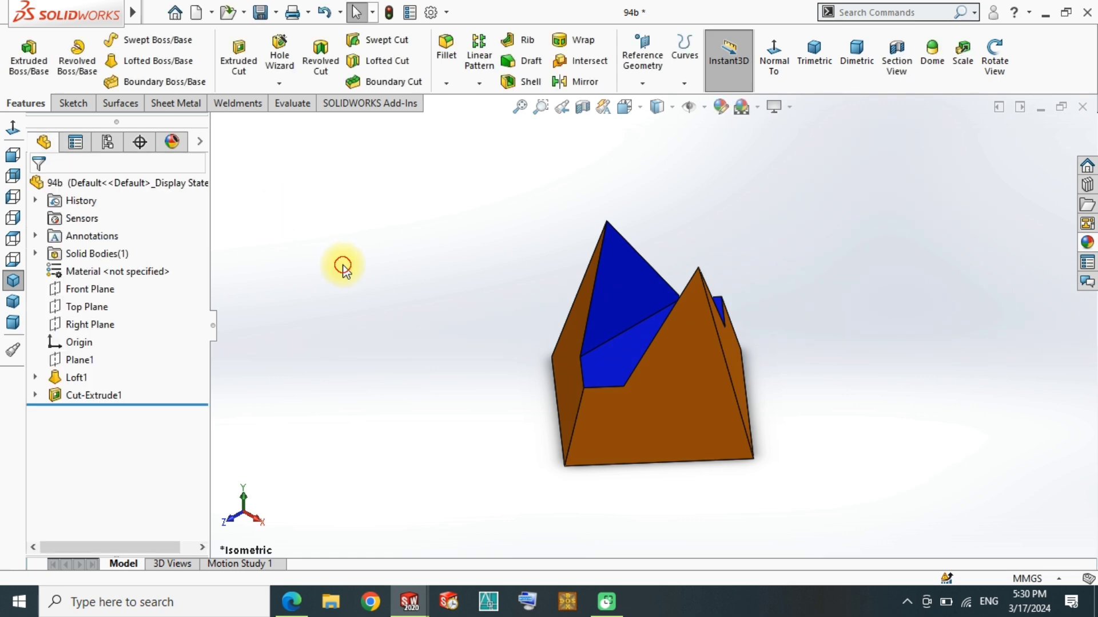
mouse_move(410, 602)
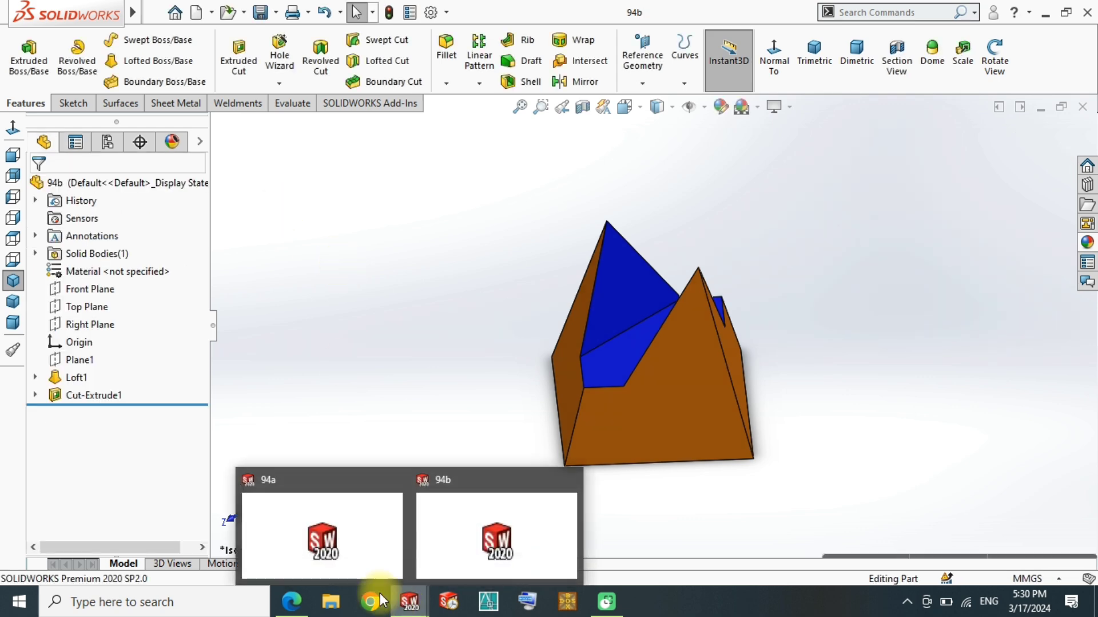
Switch to part 94a and make the whole part orange
left_click(328, 564)
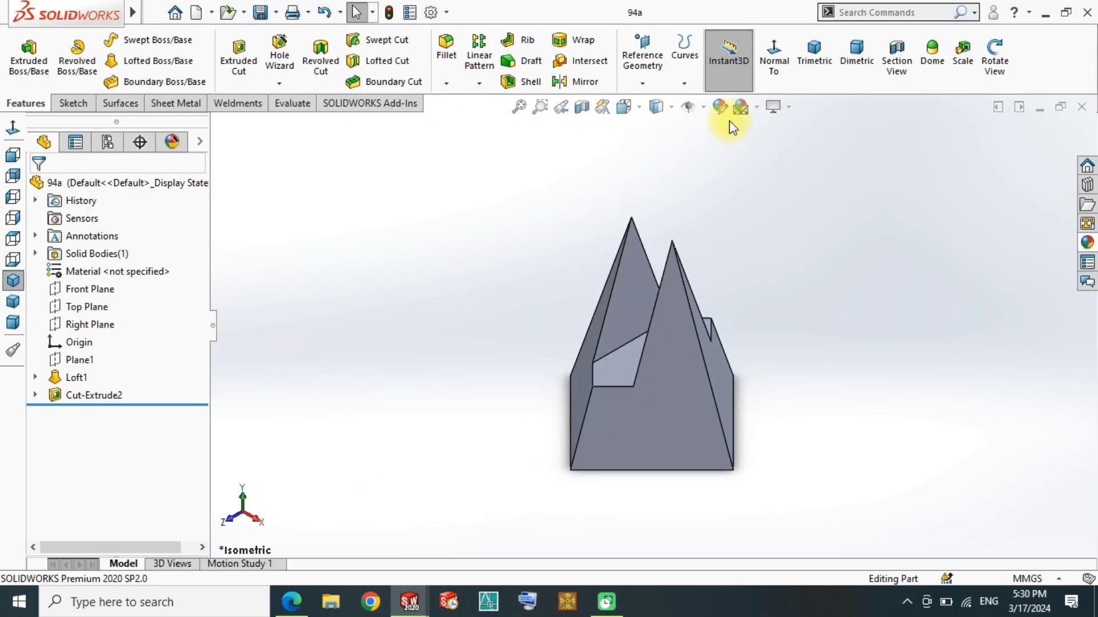
left_click(721, 107)
left_click(387, 279)
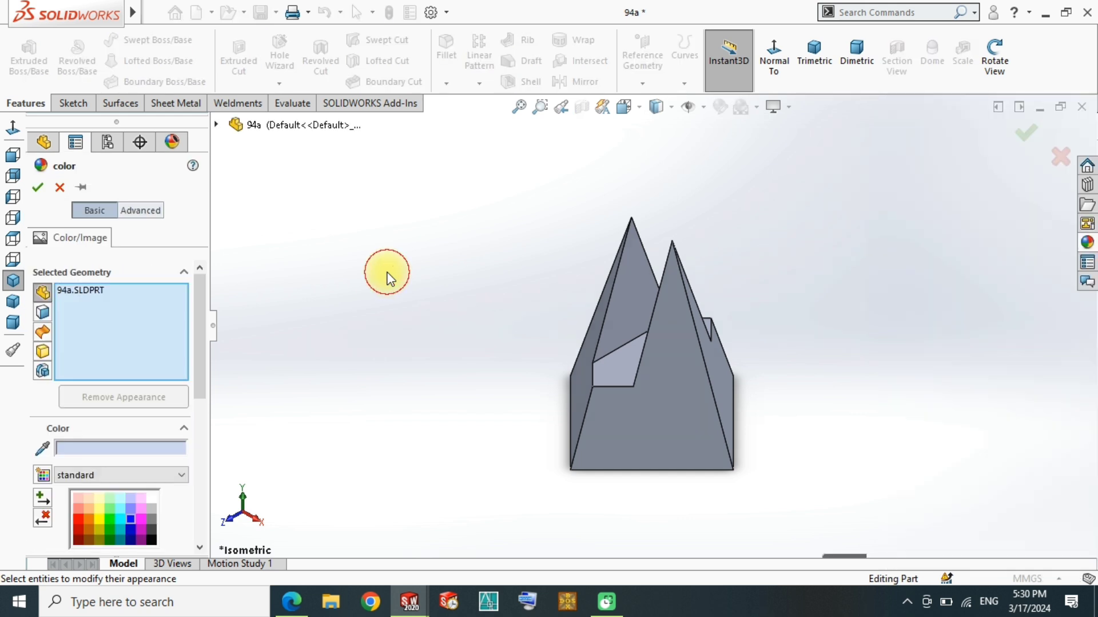
left_click(90, 521)
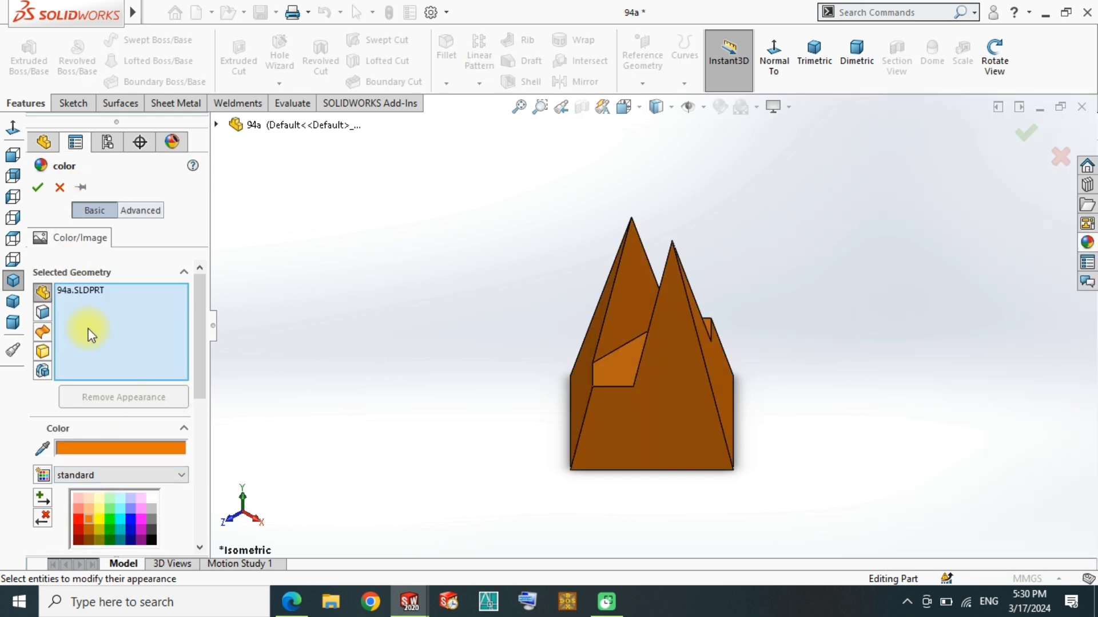
left_click(83, 191)
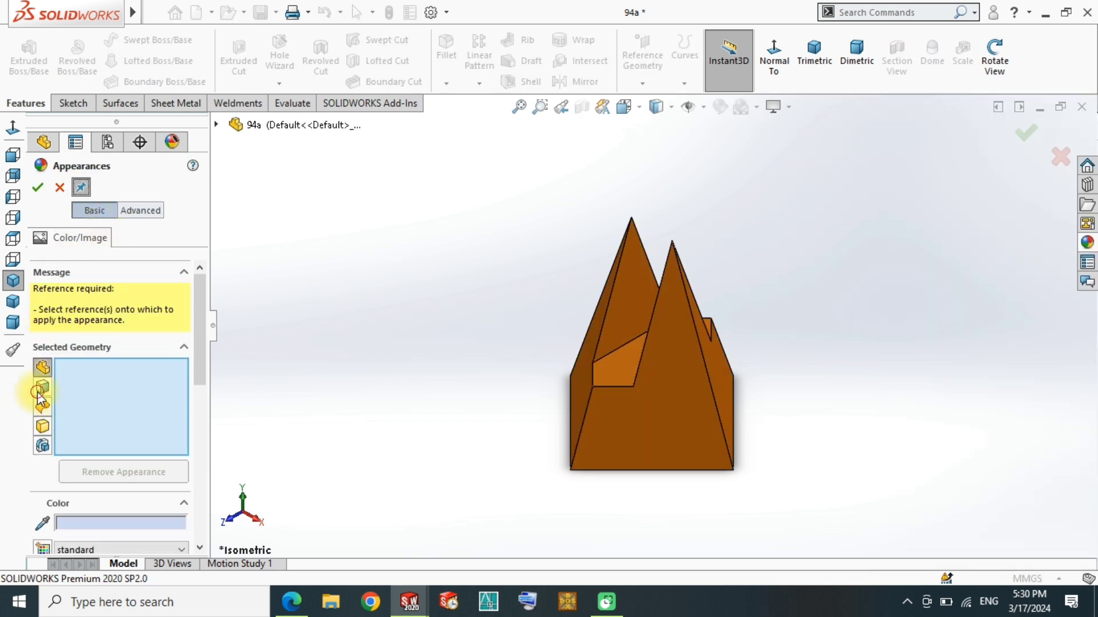
Colour 94a's two inner cut faces blue, return to isometric view and start a new document
scroll(203, 363, "down", 4)
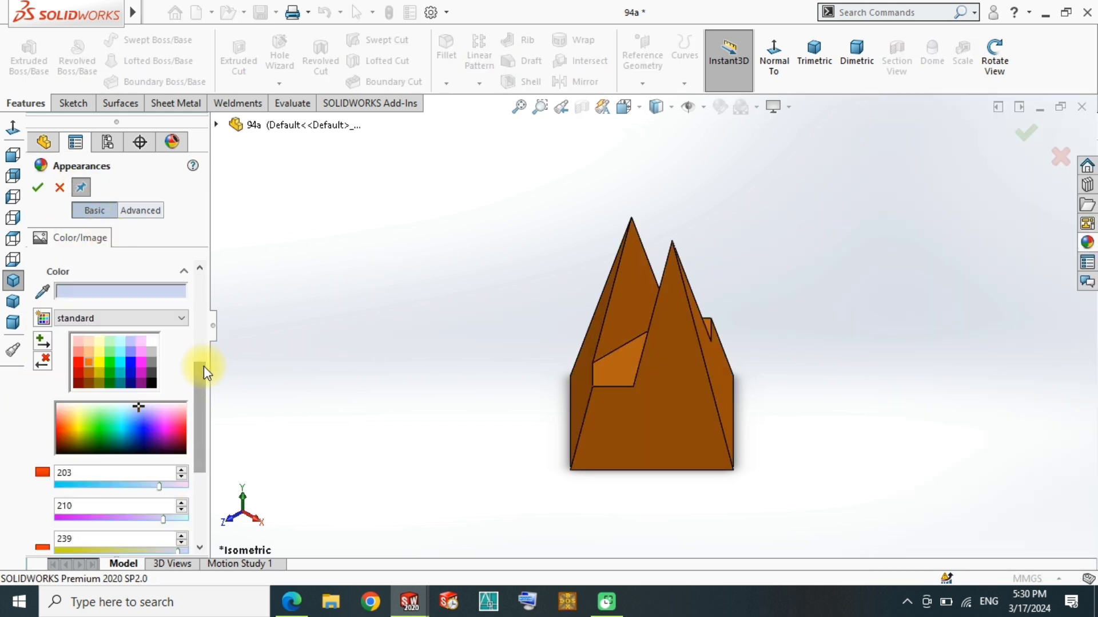
left_click(131, 361)
left_click(622, 372)
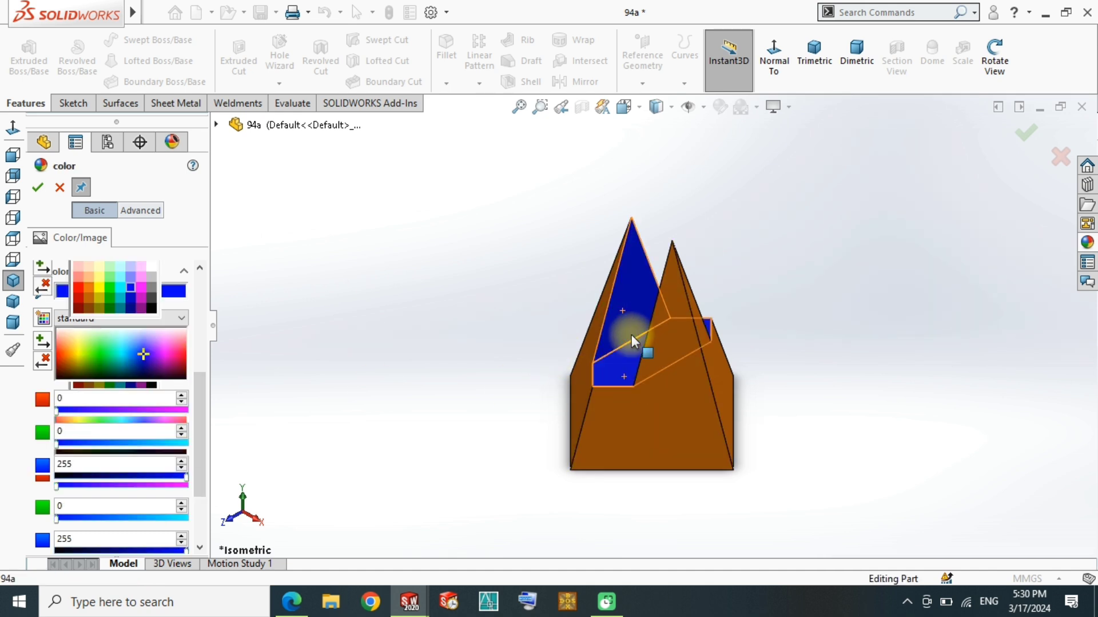
mouse_move(633, 335)
middle_mouse_down()
mouse_move(711, 358)
mouse_move(694, 341)
middle_mouse_up()
left_click(694, 341)
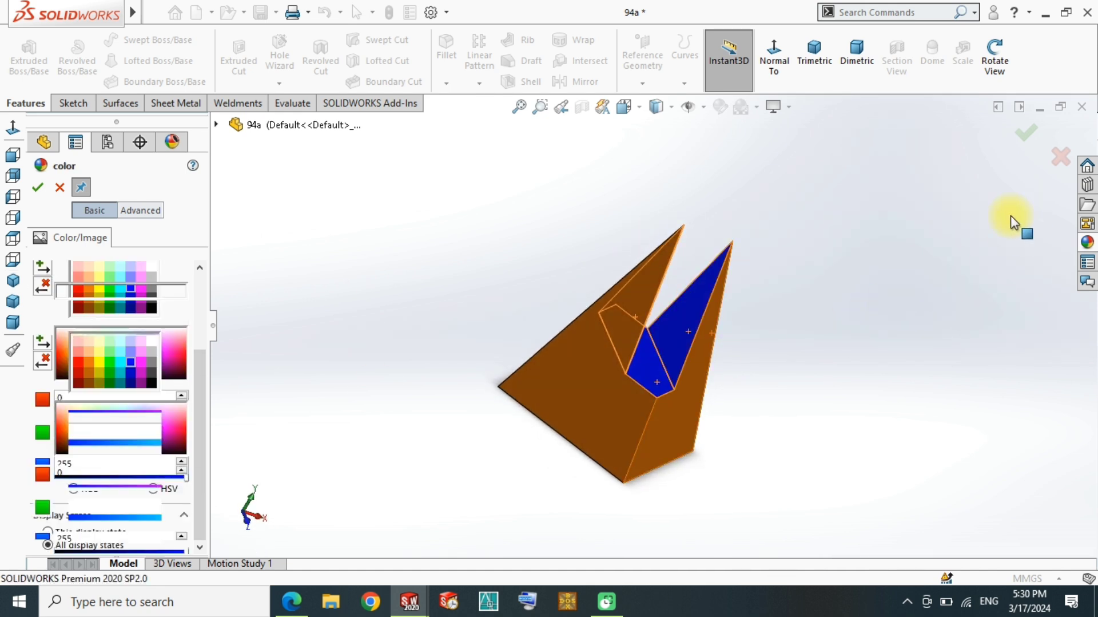
left_click(52, 189)
key("ctrl+7")
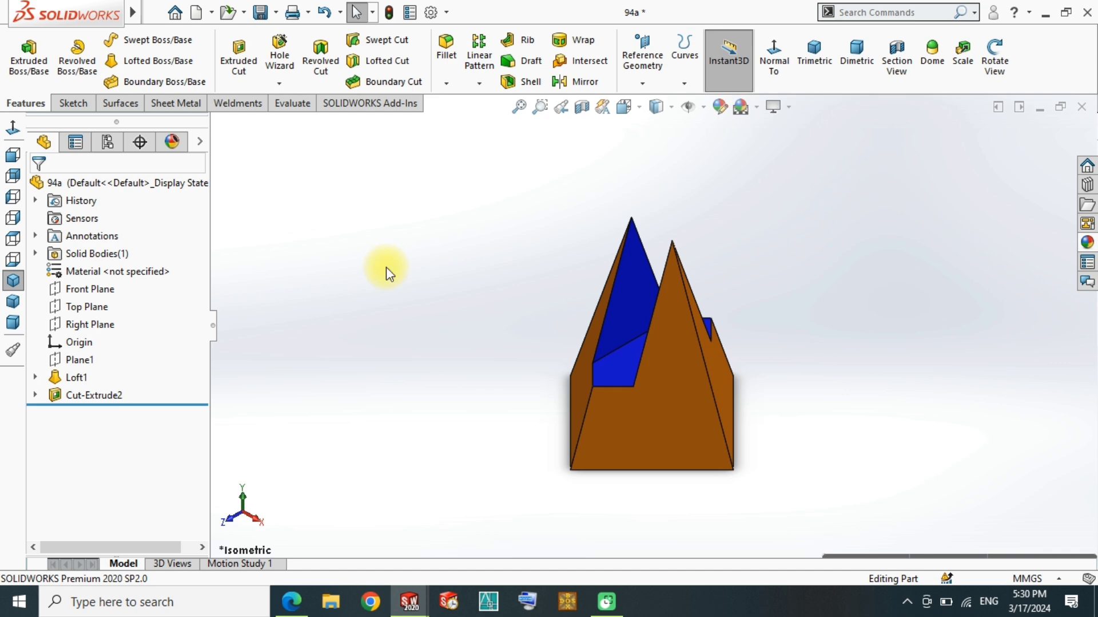
key("ctrl+n")
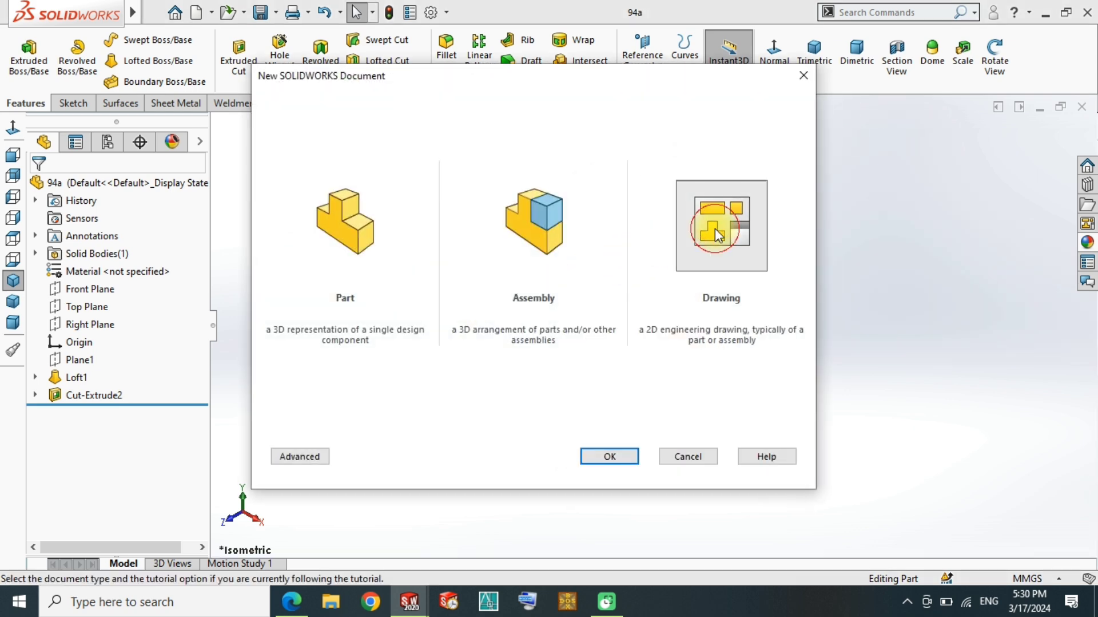
Create a new drawing using the A4 landscape sheet format
double_click(715, 229)
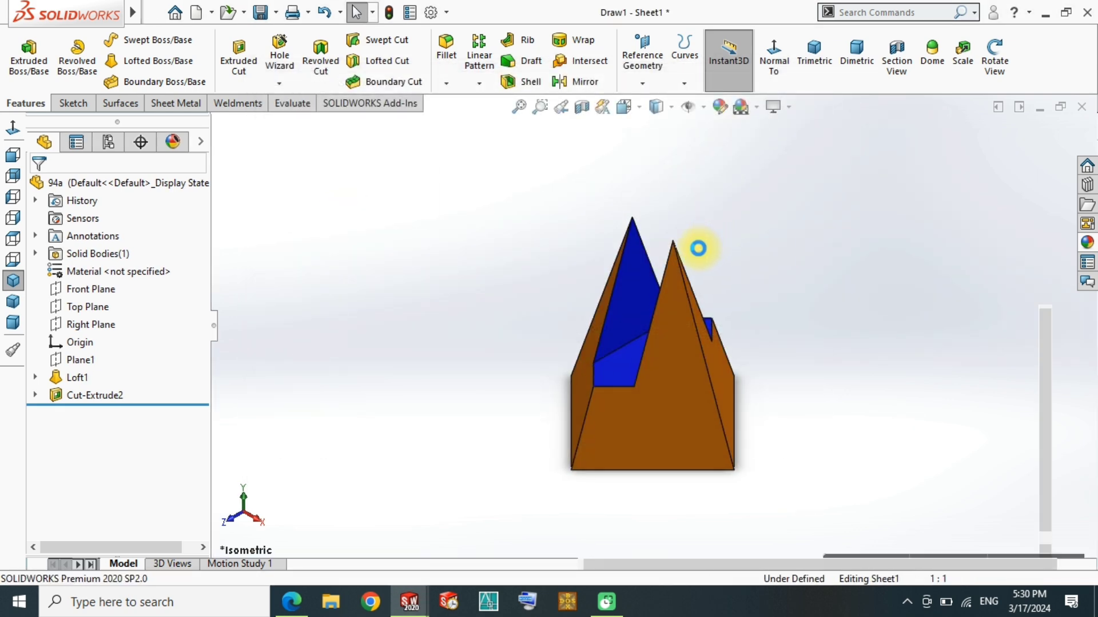
left_click(509, 325)
type("a")
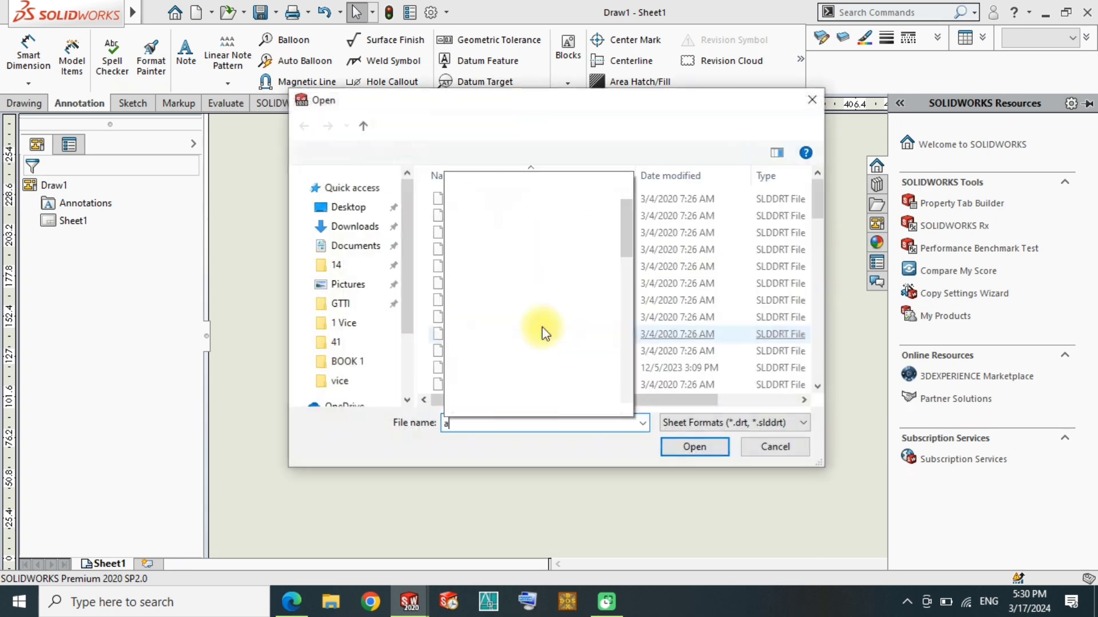
type("4")
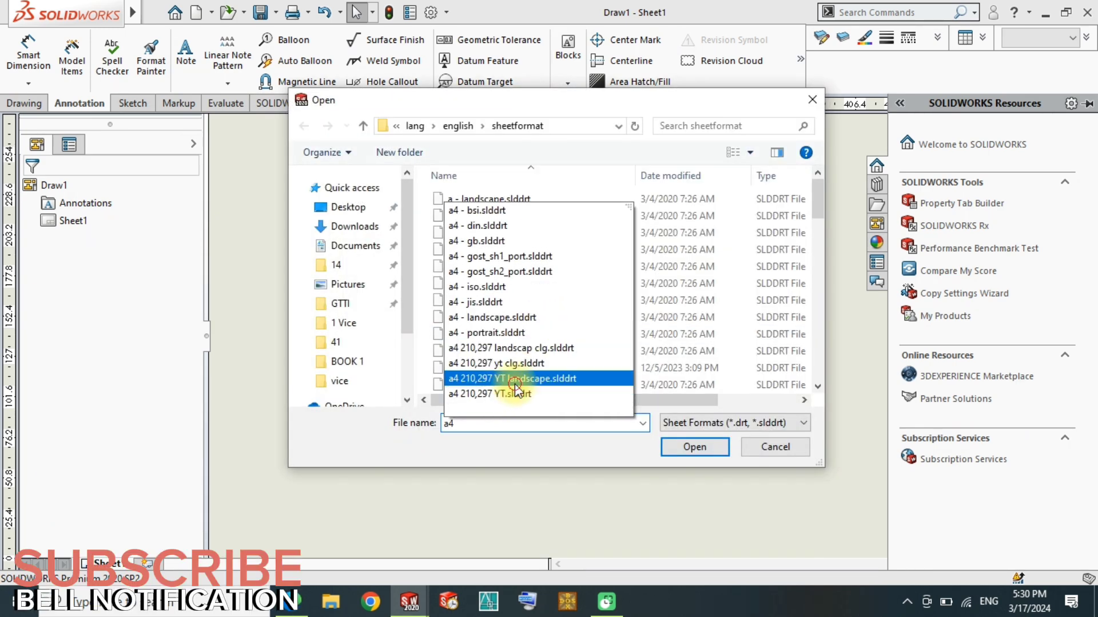
left_click(503, 378)
left_click(678, 448)
left_click(567, 394)
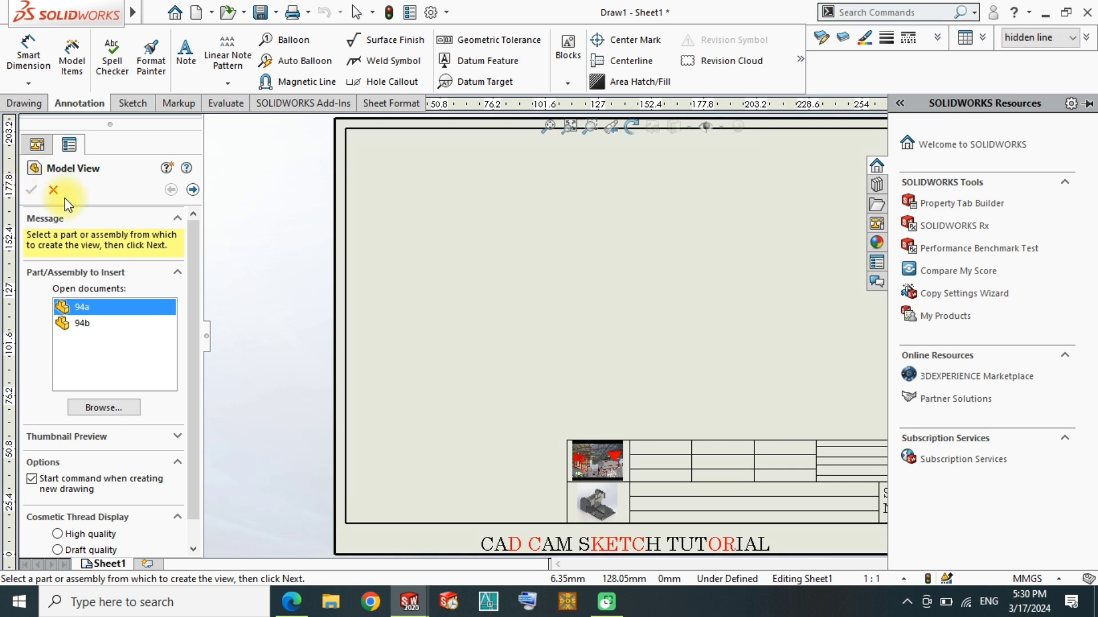
left_click(54, 187)
Load part 94a in the View Palette and drag a view onto the sheet
left_click(569, 293)
left_click(1085, 223)
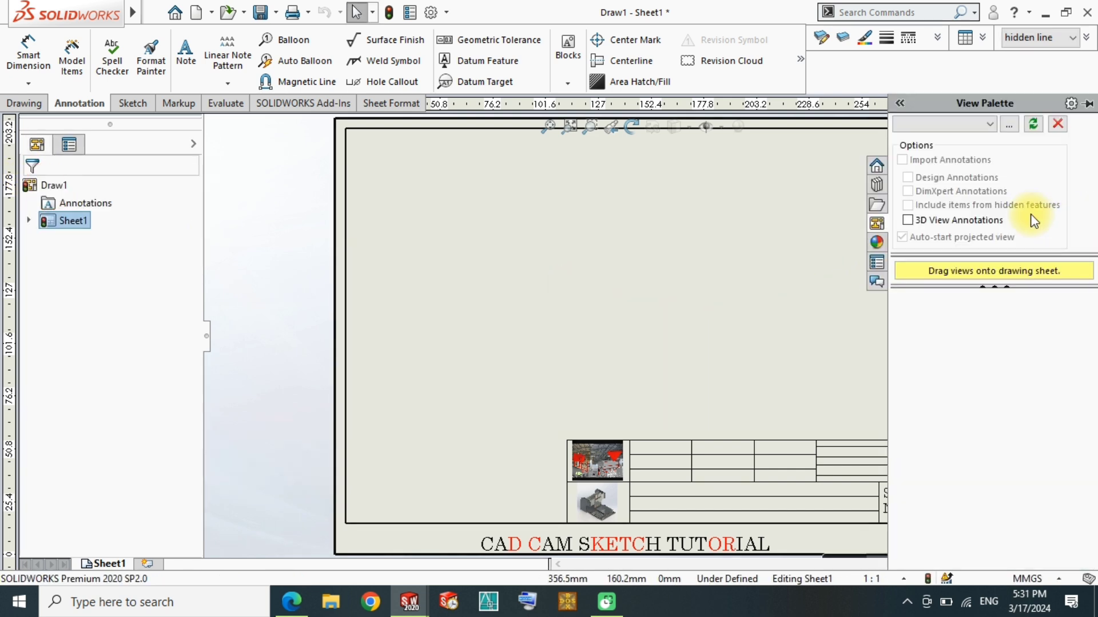
left_click(958, 138)
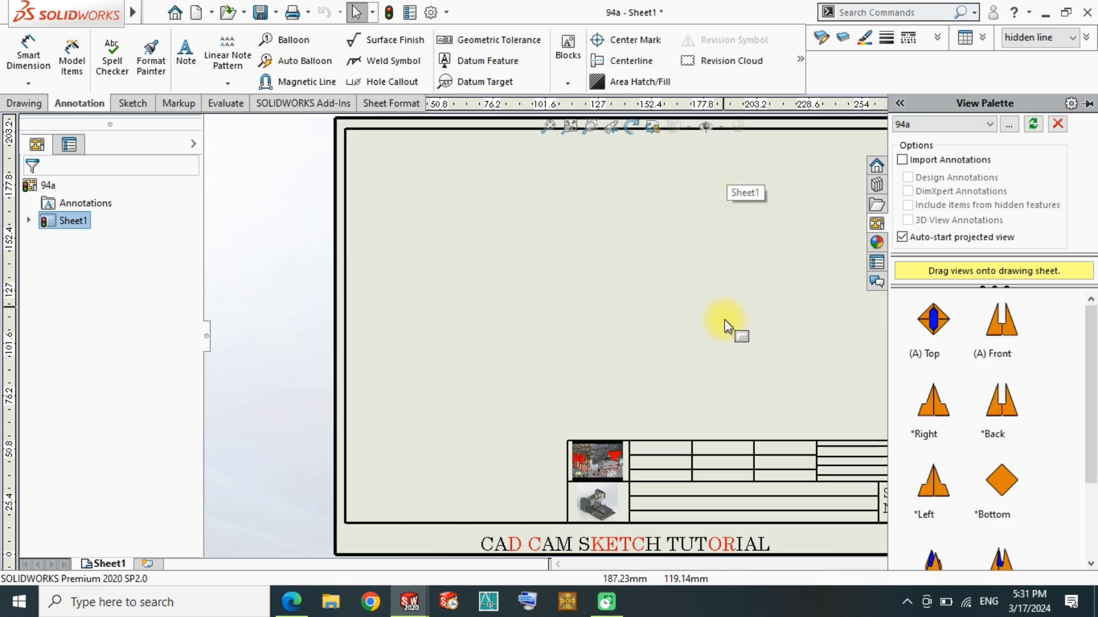
key("f")
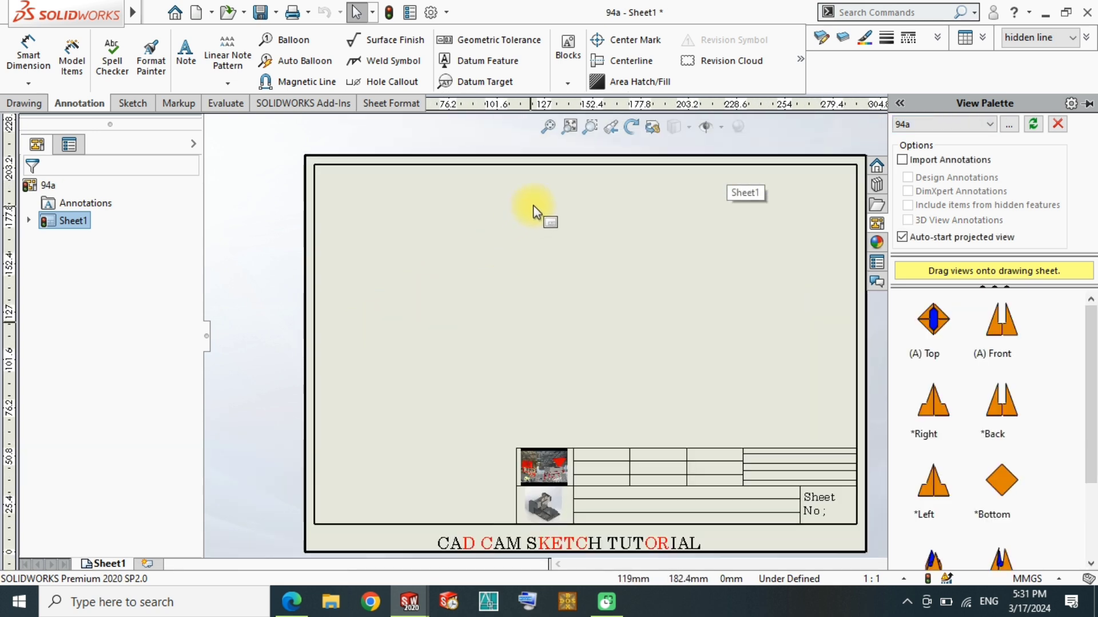
left_click_drag(367, 323, 585, 214)
Draw a vertical divider line from the sheet's top border down to the title block
left_click(588, 342)
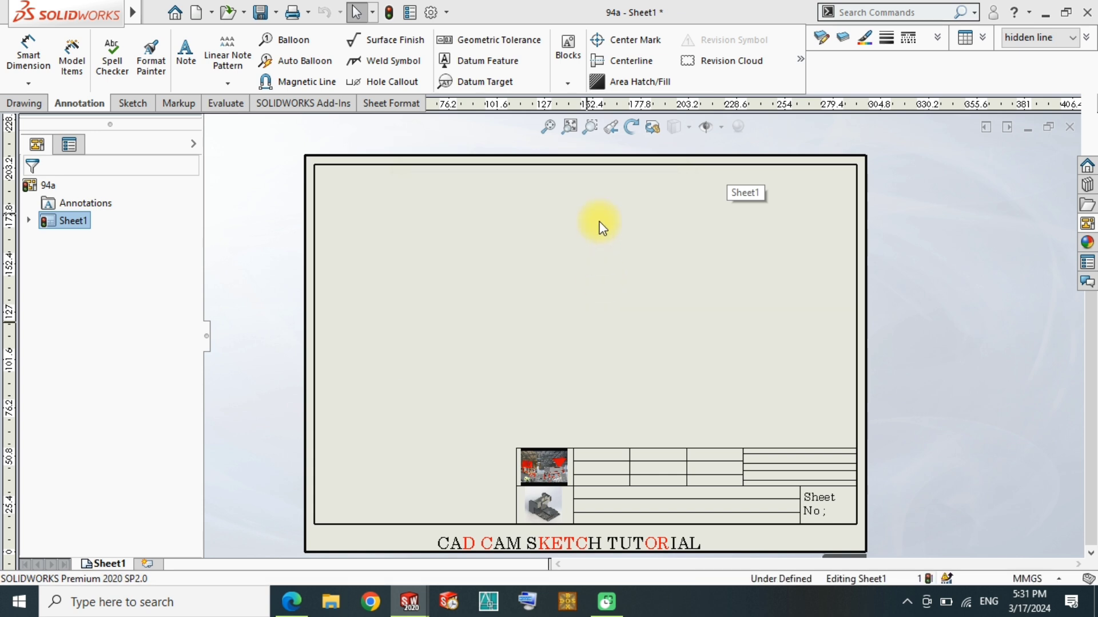
scroll(601, 174, "down", 1)
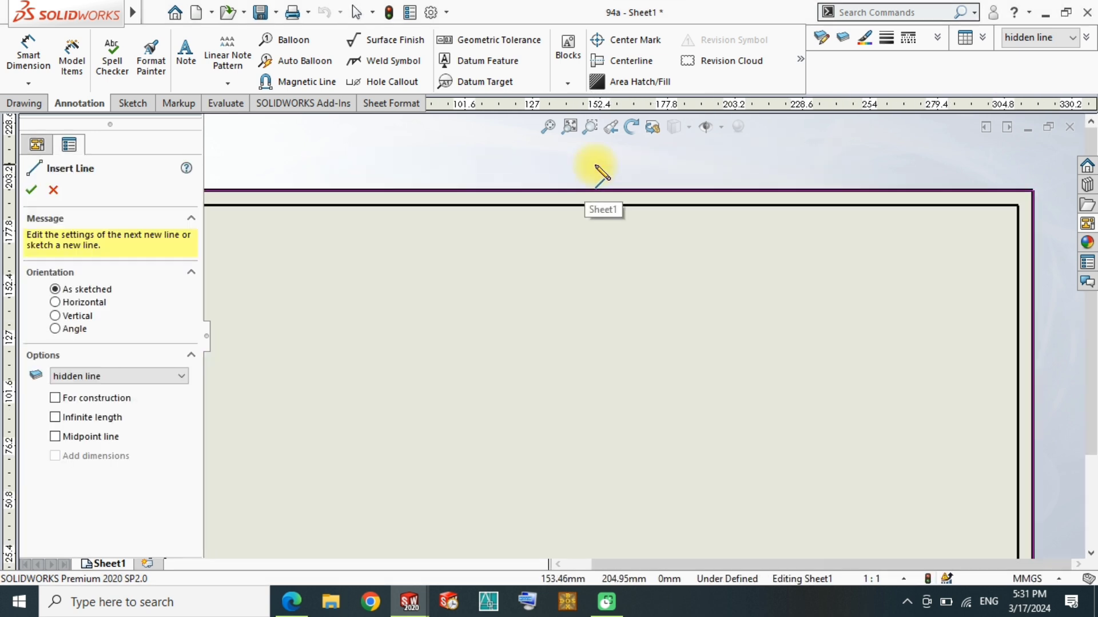
scroll(594, 167, "down", 1)
scroll(581, 228, "down", 1)
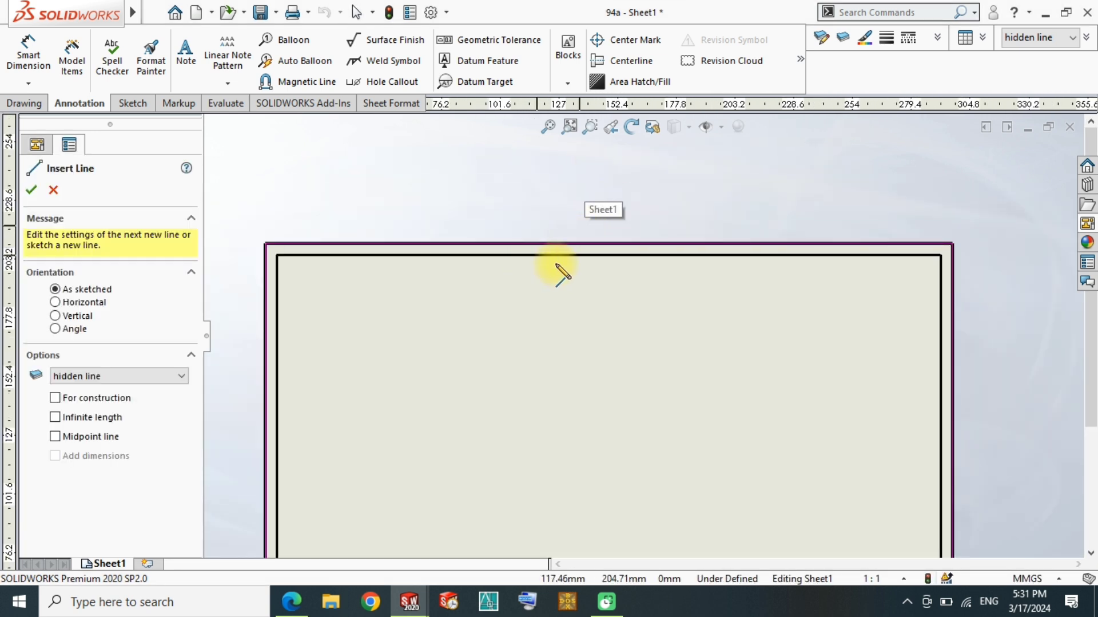
left_click(616, 256)
scroll(612, 392, "up", 1)
scroll(645, 478, "down", 1)
scroll(651, 505, "down", 1)
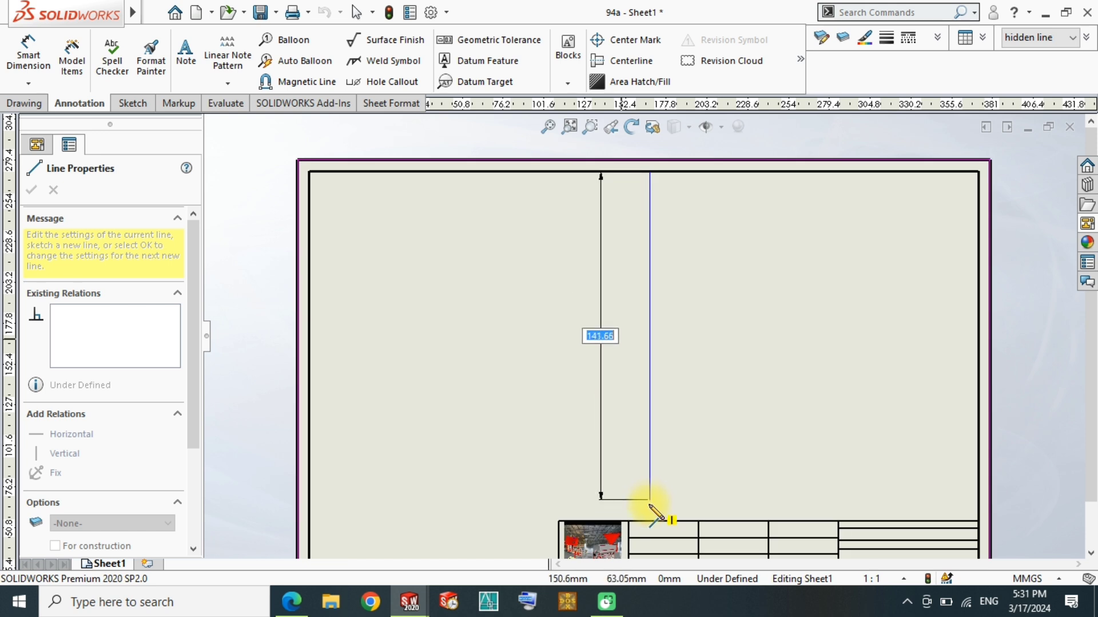
left_click(650, 519)
key("Escape")
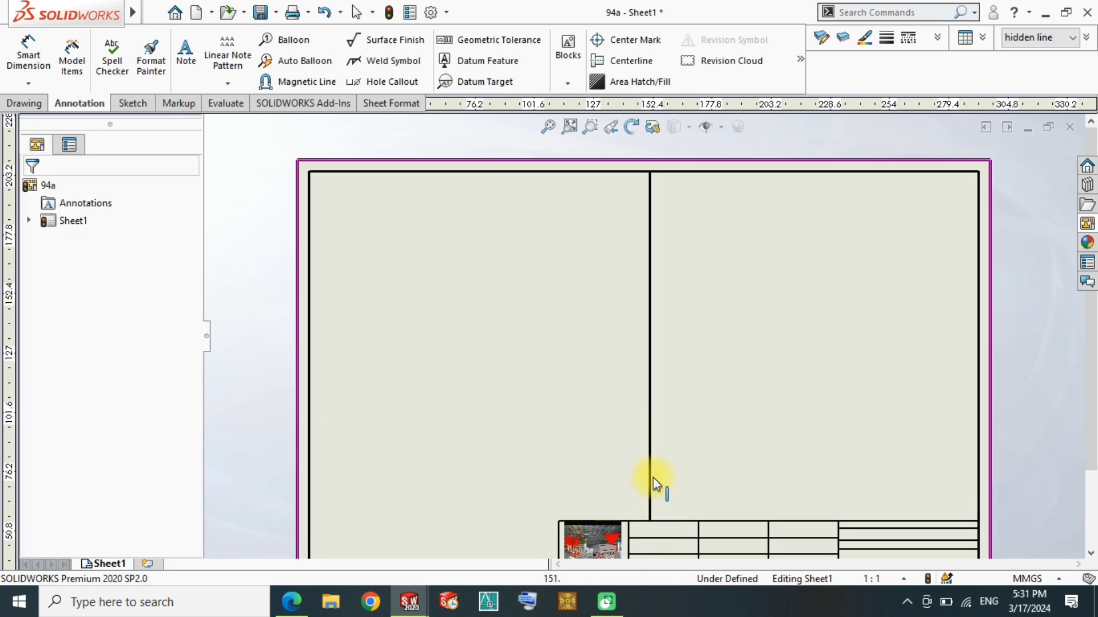
Check the divider line's layer, then bring up the View Palette with 94a's views
scroll(712, 370, "up", 3)
left_click(635, 335)
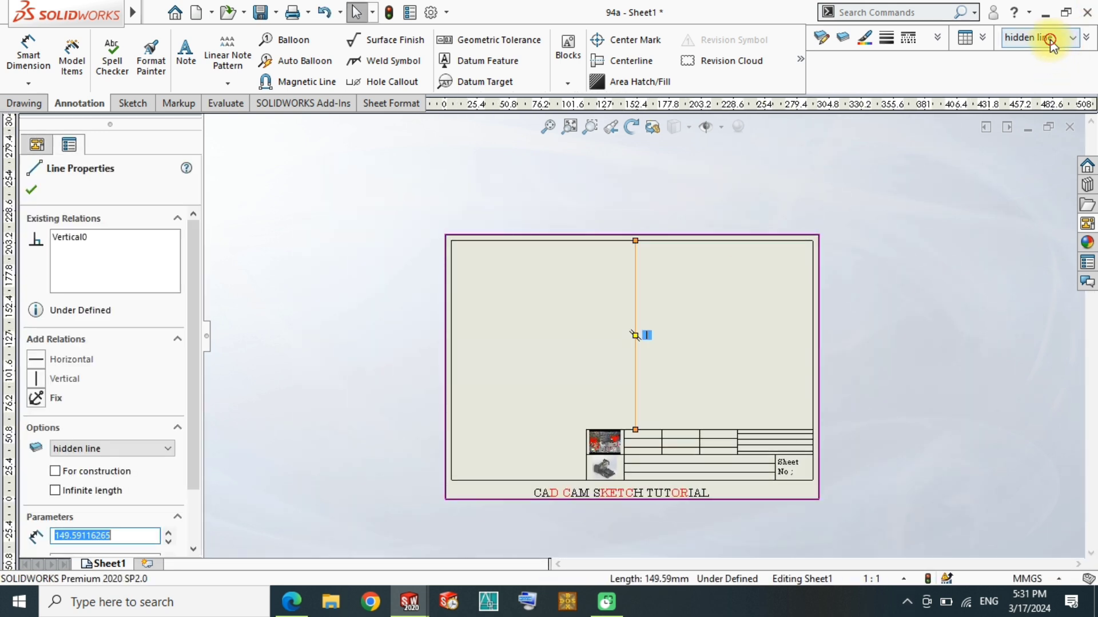
left_click(1053, 37)
left_click(1034, 59)
left_click(662, 278)
scroll(662, 278, "down", 2)
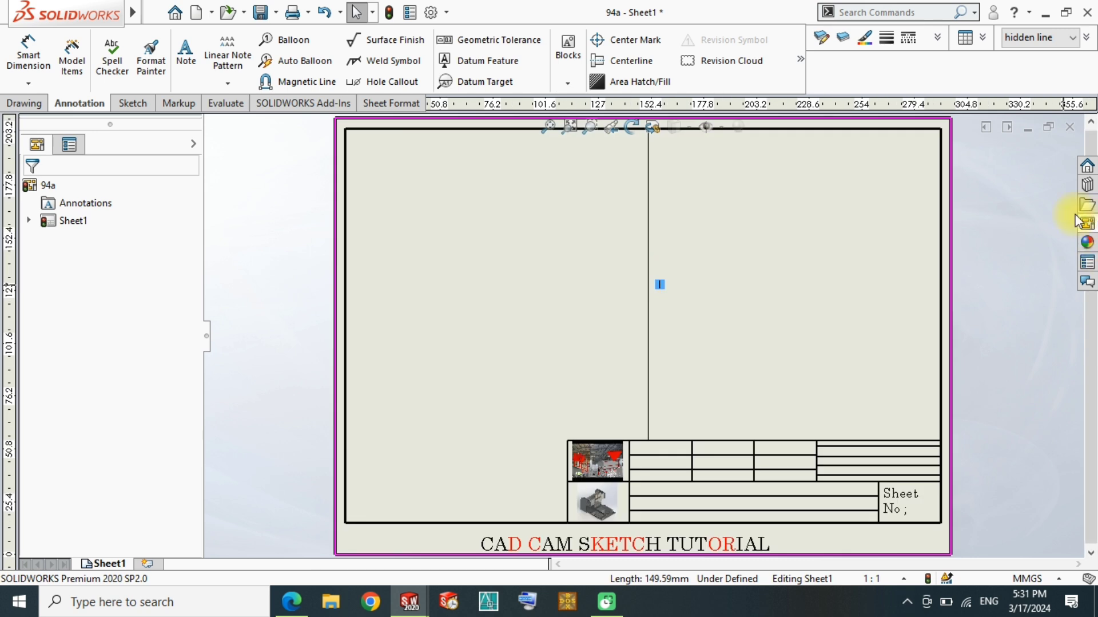
left_click(1087, 223)
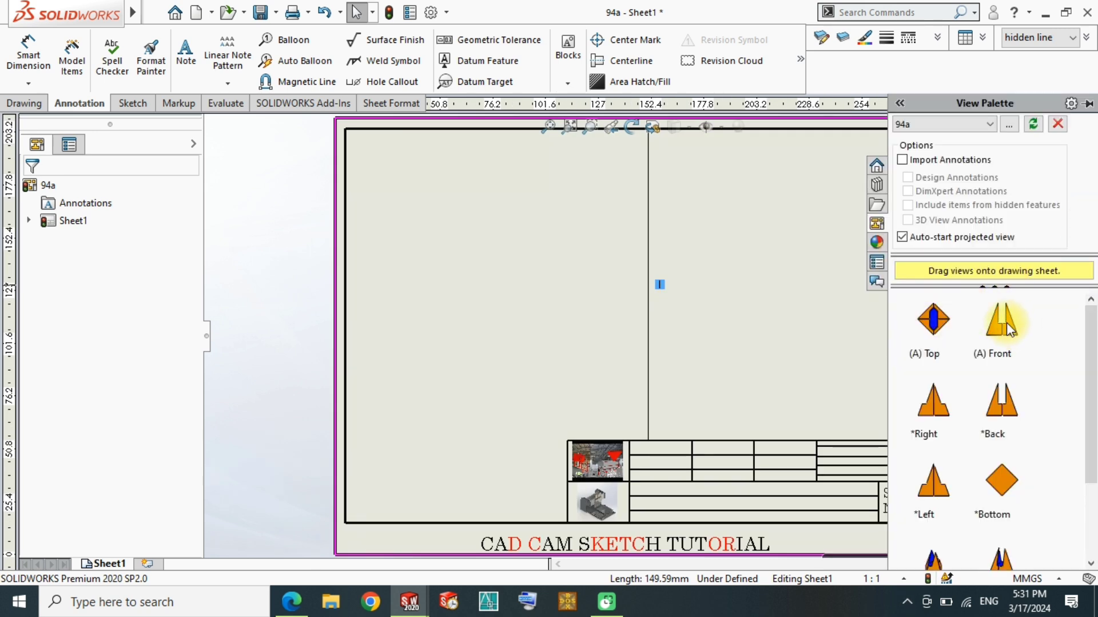
Place 94a's front view with projected side view to its right and top view below
left_click_drag(1007, 321, 437, 217)
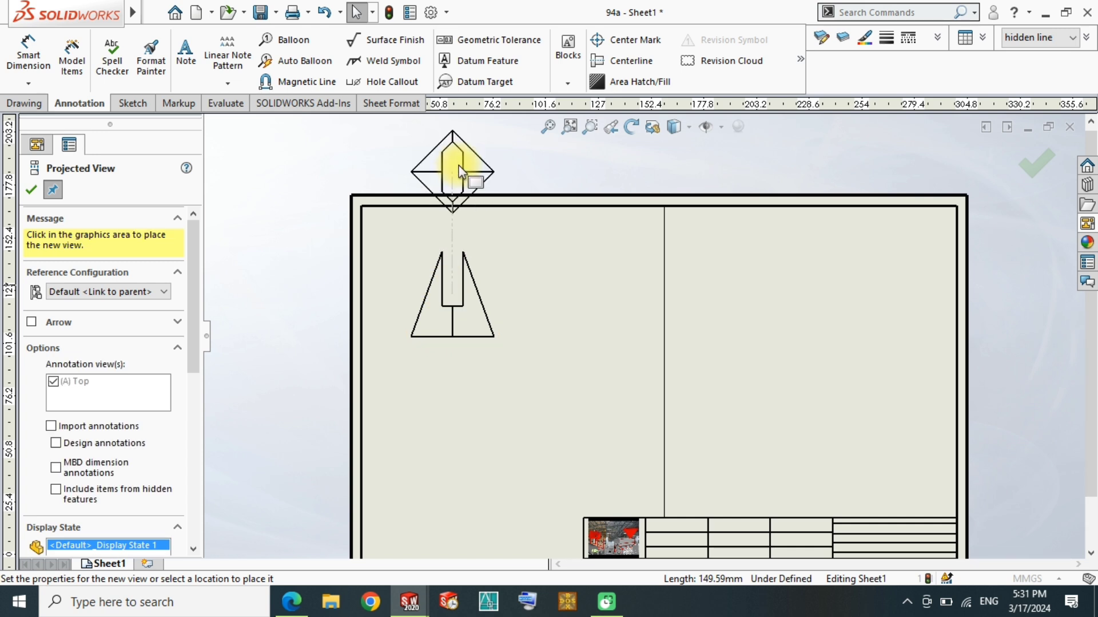
left_click(460, 171)
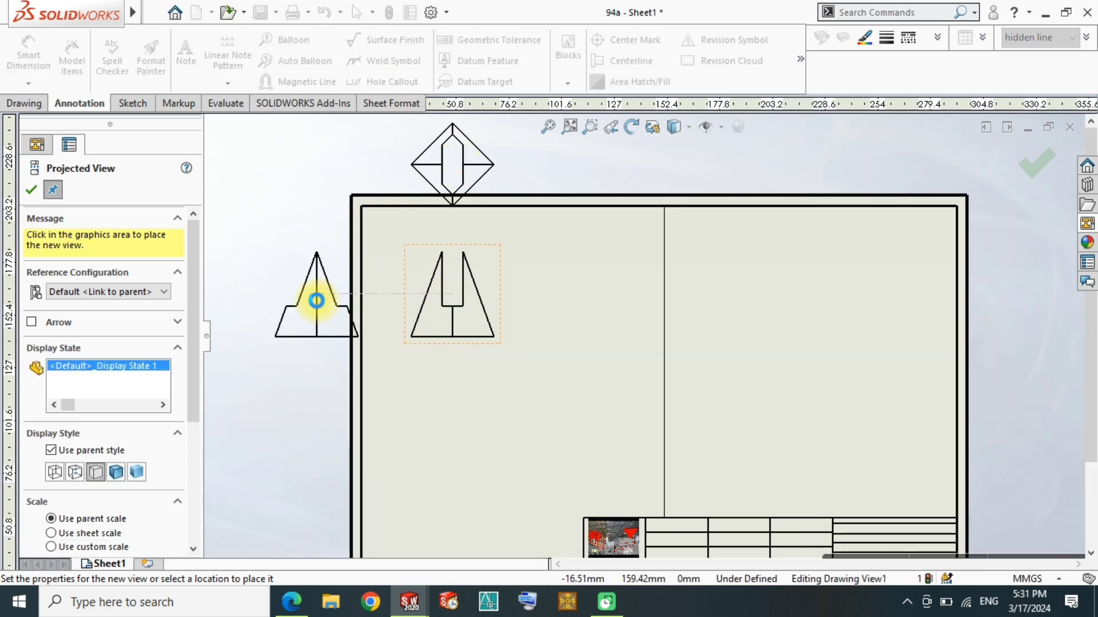
left_click(316, 300)
left_click_drag(326, 343, 569, 362)
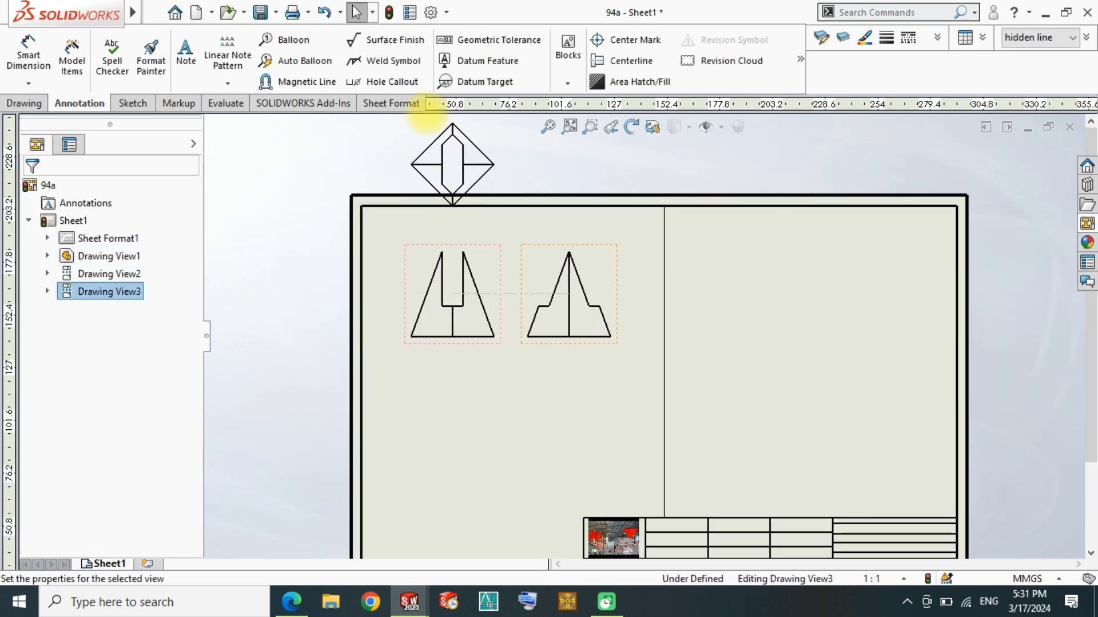
left_click_drag(497, 162, 498, 442)
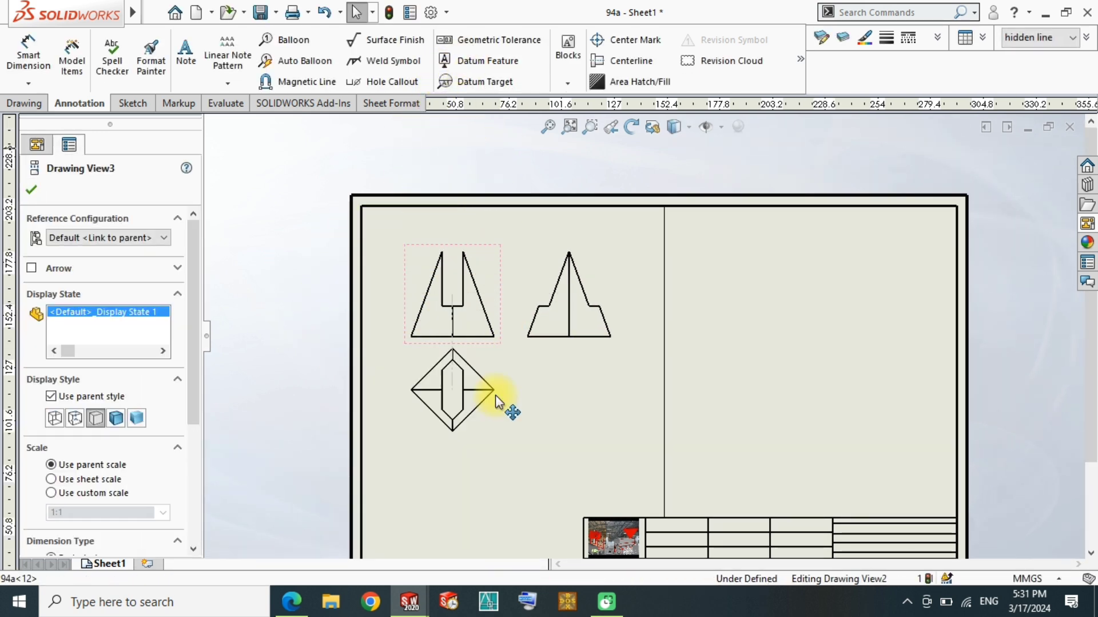
Set the 94a front view to Hidden Lines Visible
left_click(496, 318)
left_click(73, 441)
left_click(324, 331)
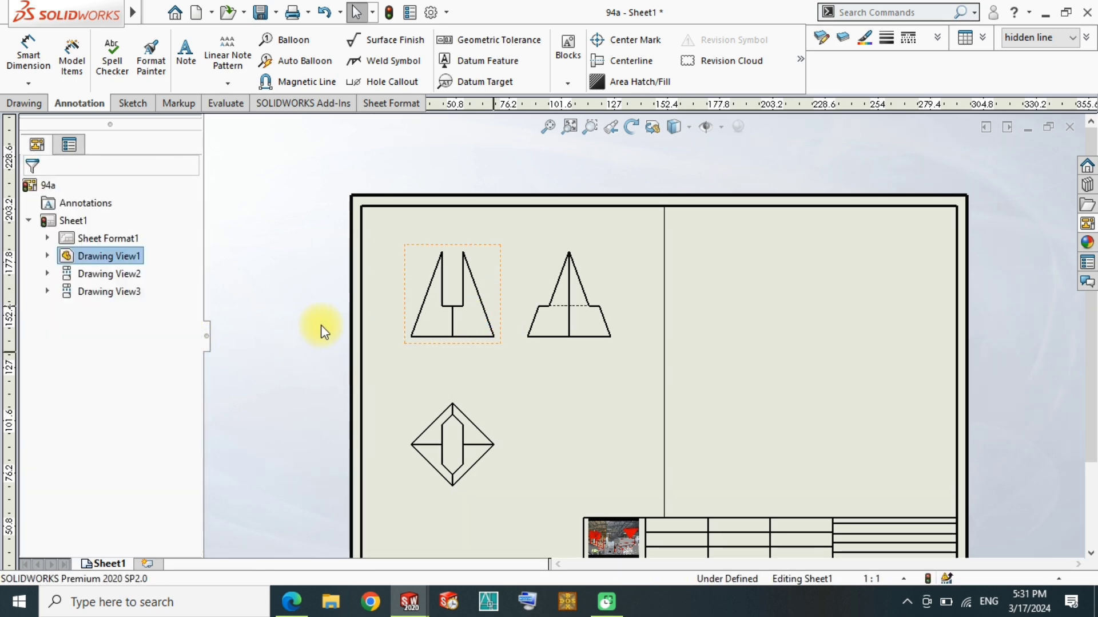
scroll(544, 375, "up", 3)
Switch the View Palette to part 94b
left_click(1087, 224)
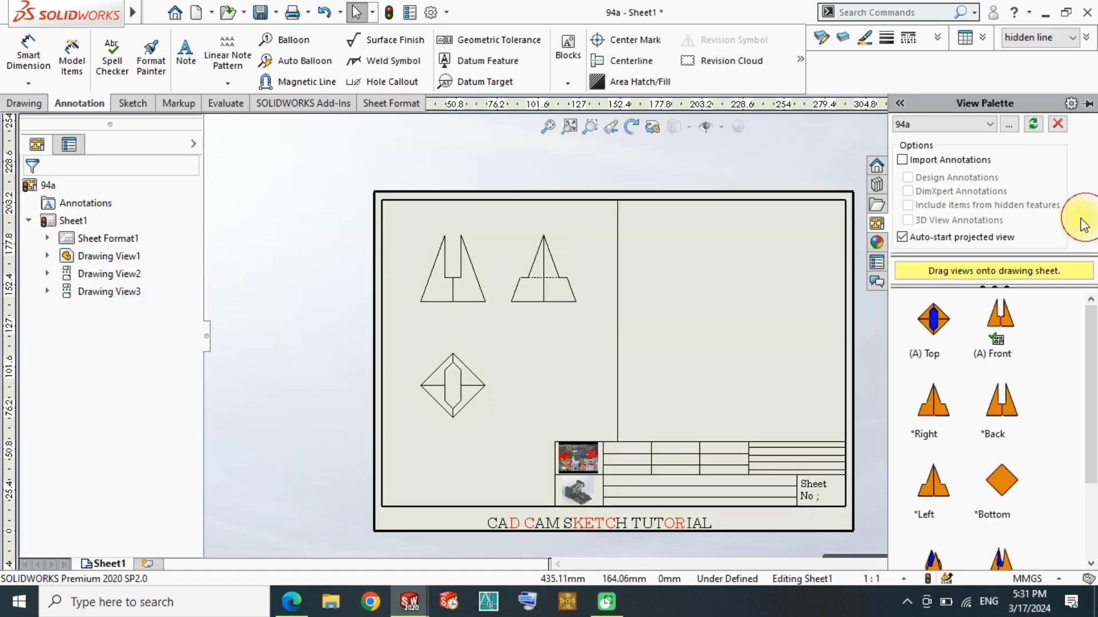
left_click(970, 123)
left_click(912, 146)
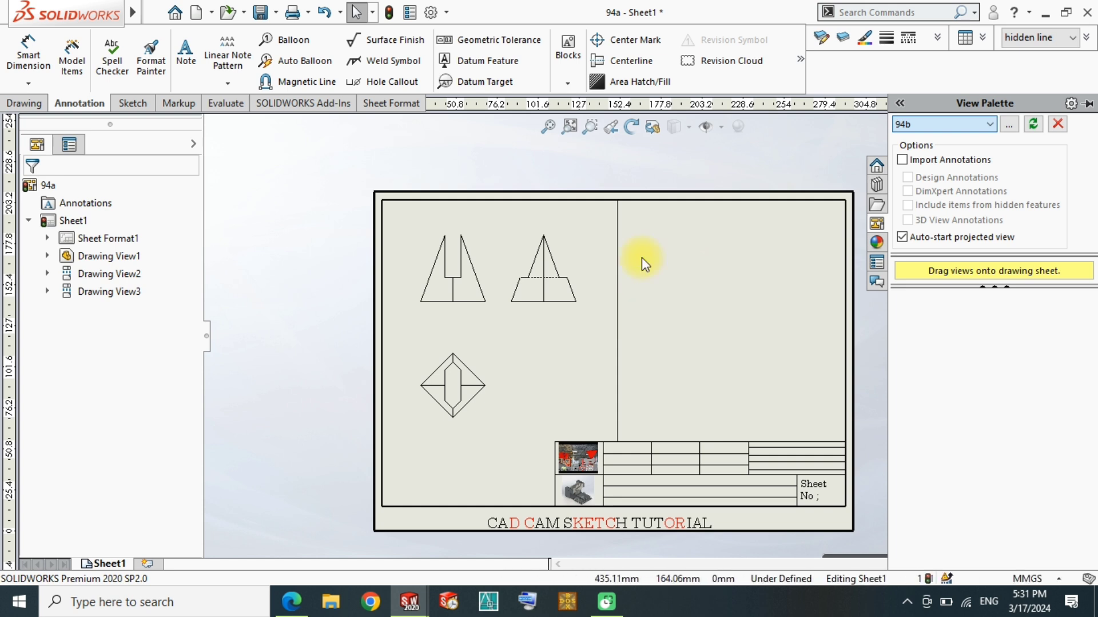
scroll(642, 263, "down", 2)
scroll(686, 232, "down", 1)
scroll(716, 245, "down", 2)
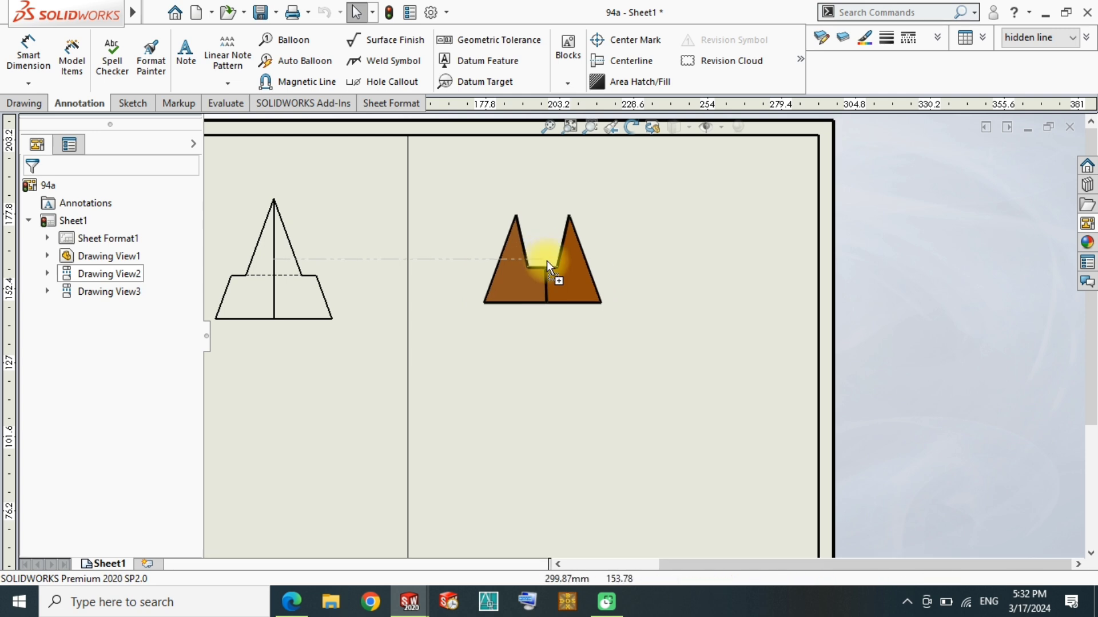
Place 94b's front view in the right half, with side view right and top view below
left_click(548, 262)
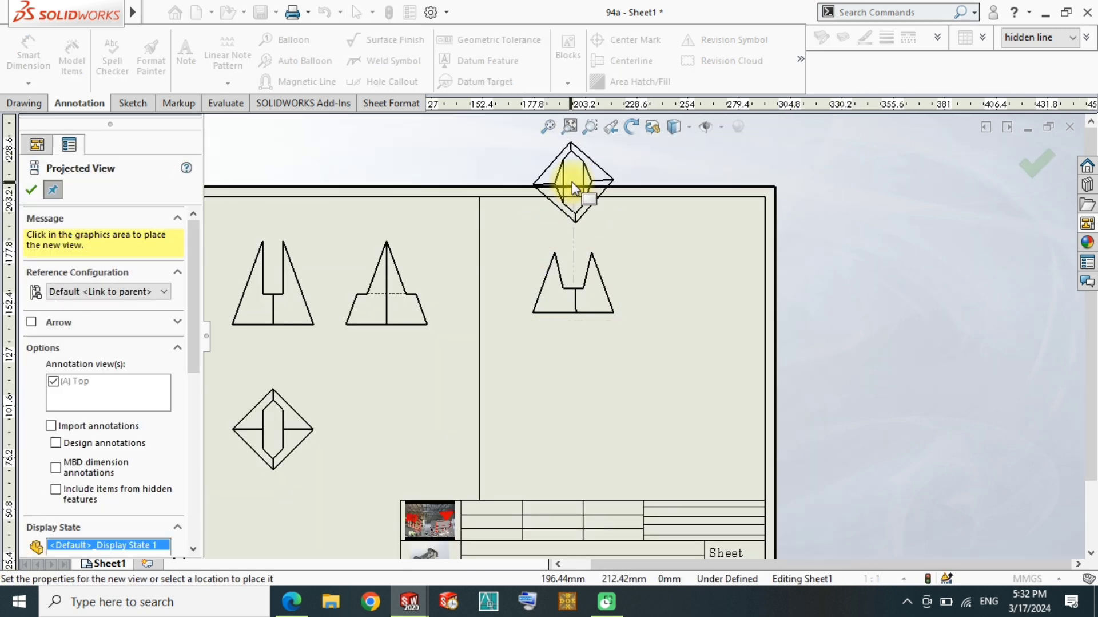
left_click(573, 186)
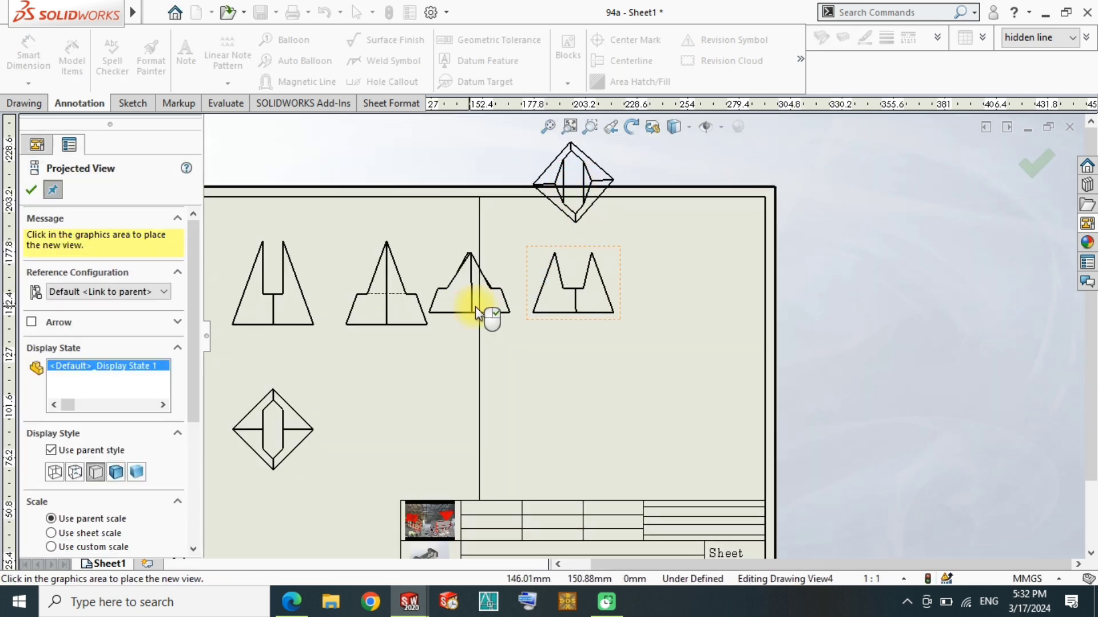
left_click(475, 307)
left_click_drag(491, 318, 727, 361)
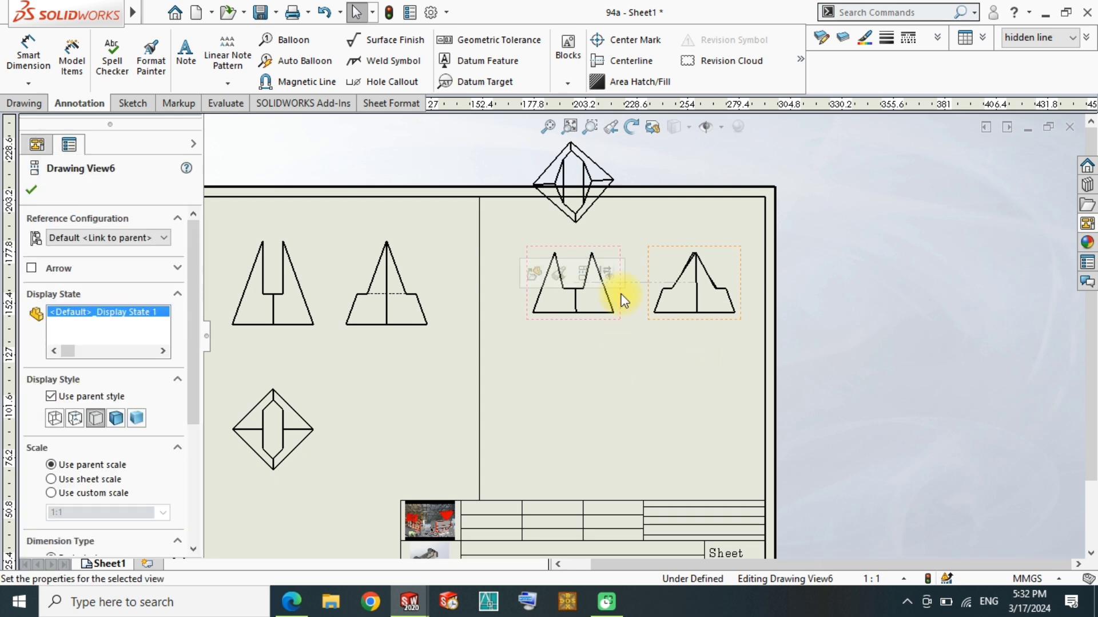
left_click_drag(626, 193, 622, 434)
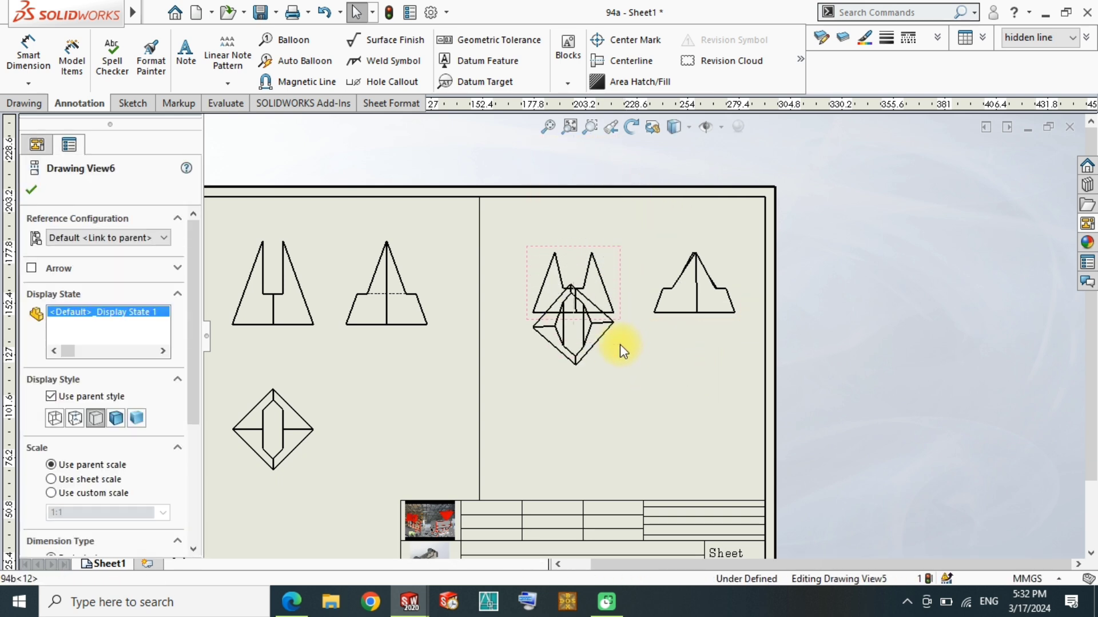
left_click(672, 431)
scroll(559, 428, "down", 3)
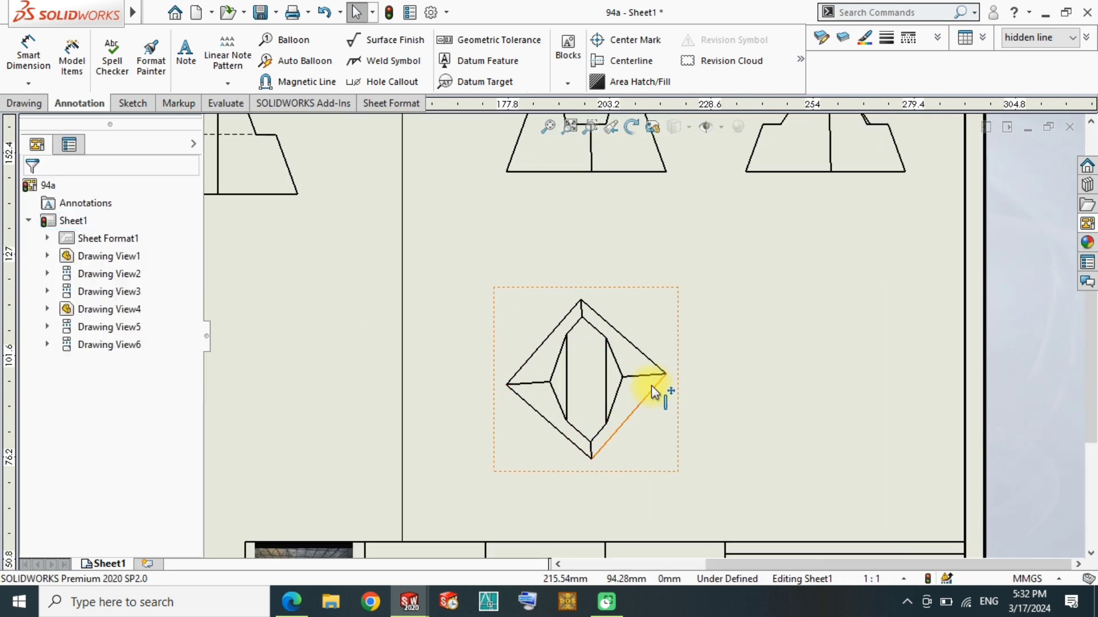
Open part 94b and edit Sketch1 of Loft1 in a top-down view
left_click(659, 305)
left_click(710, 262)
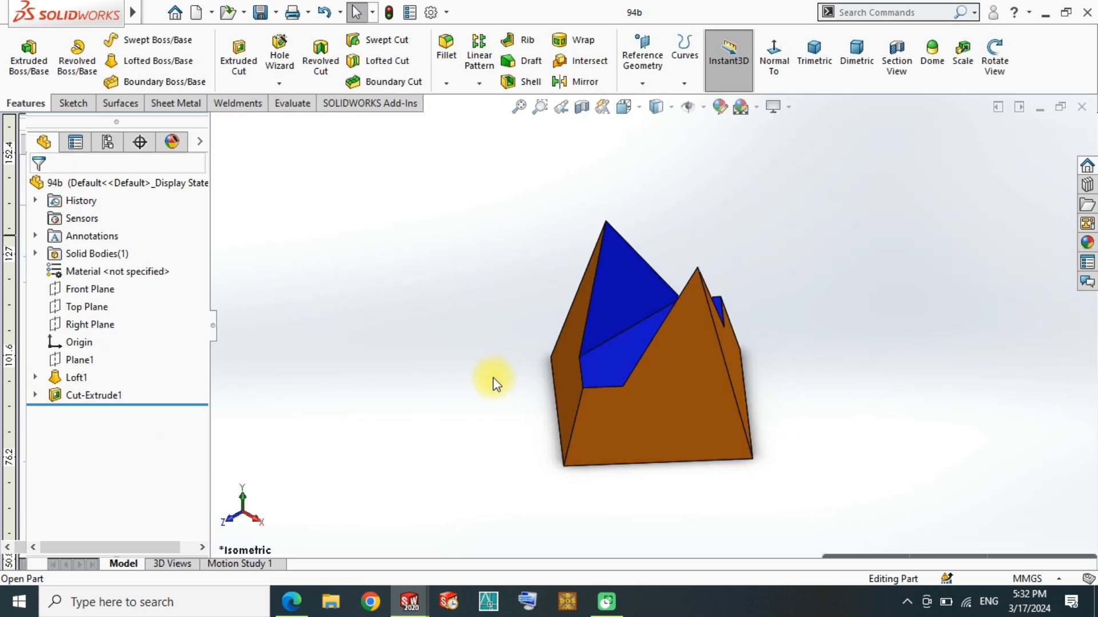
left_click(35, 377)
left_click(95, 395)
left_click(111, 351)
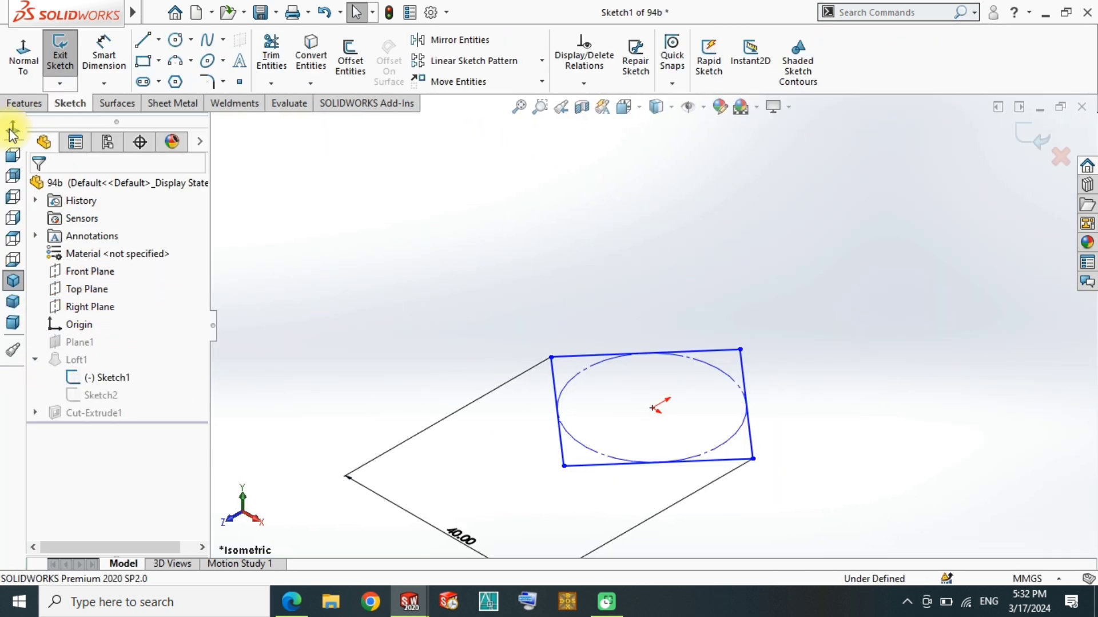
left_click(12, 130)
Make the diamond's left and right corners Horizontal, rebuild, and return to the drawing
left_click(518, 416)
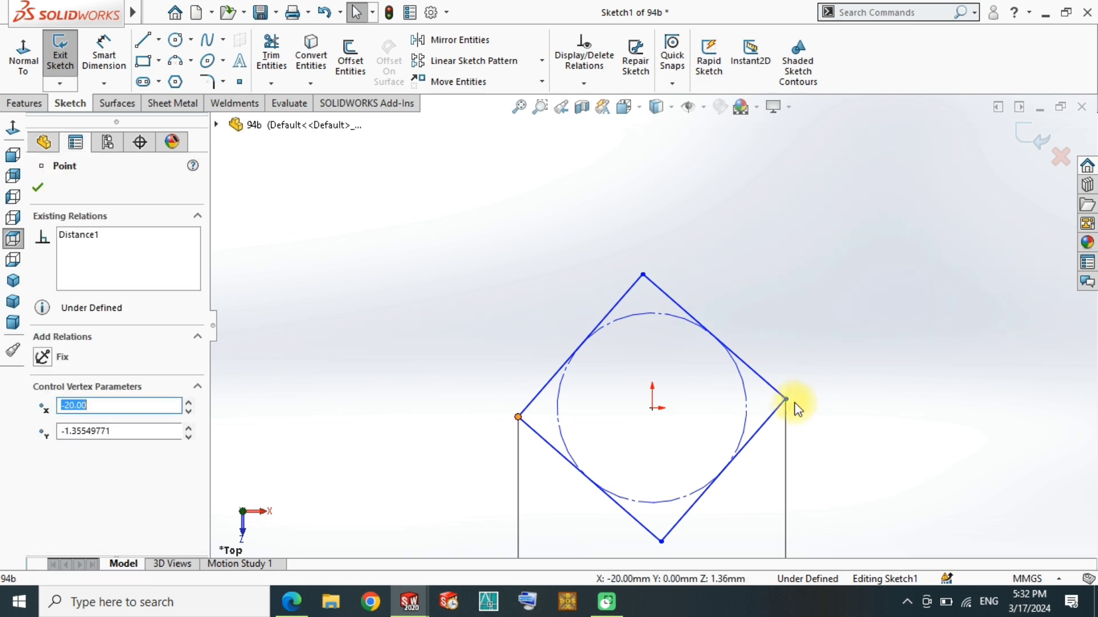
left_click(786, 399, "ctrl")
left_click(829, 324)
left_click(786, 237)
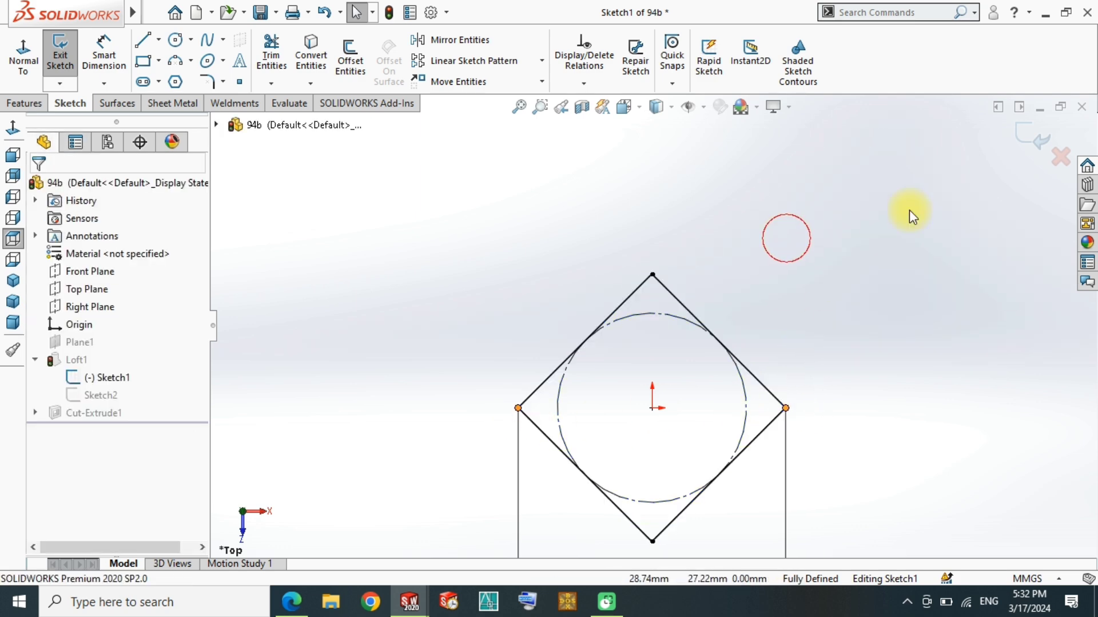
left_click(1024, 150)
mouse_move(409, 602)
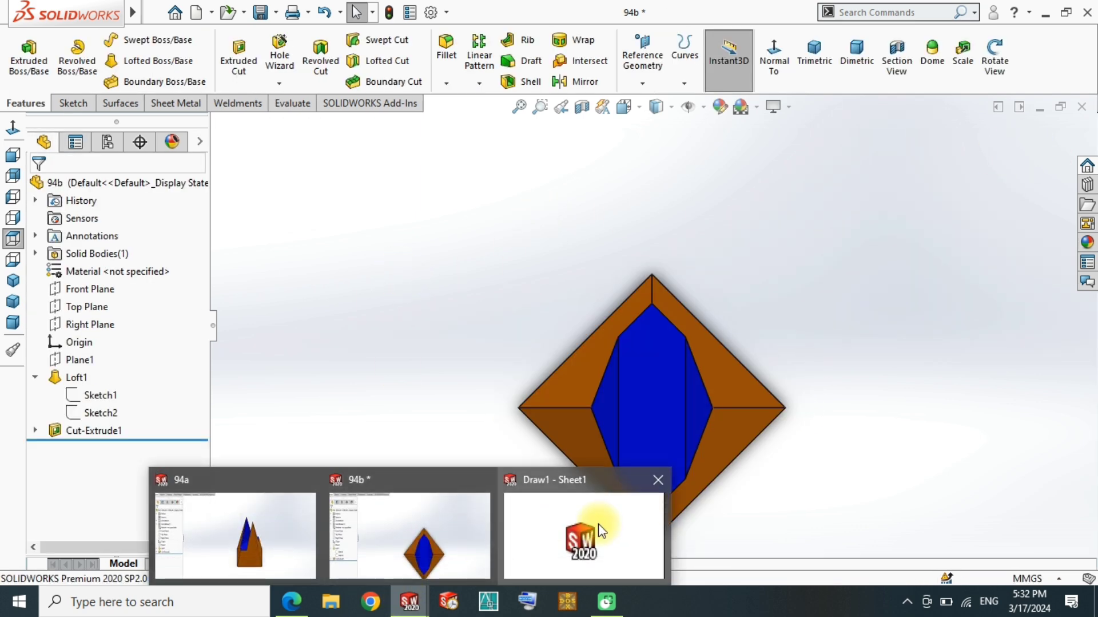
left_click(601, 529)
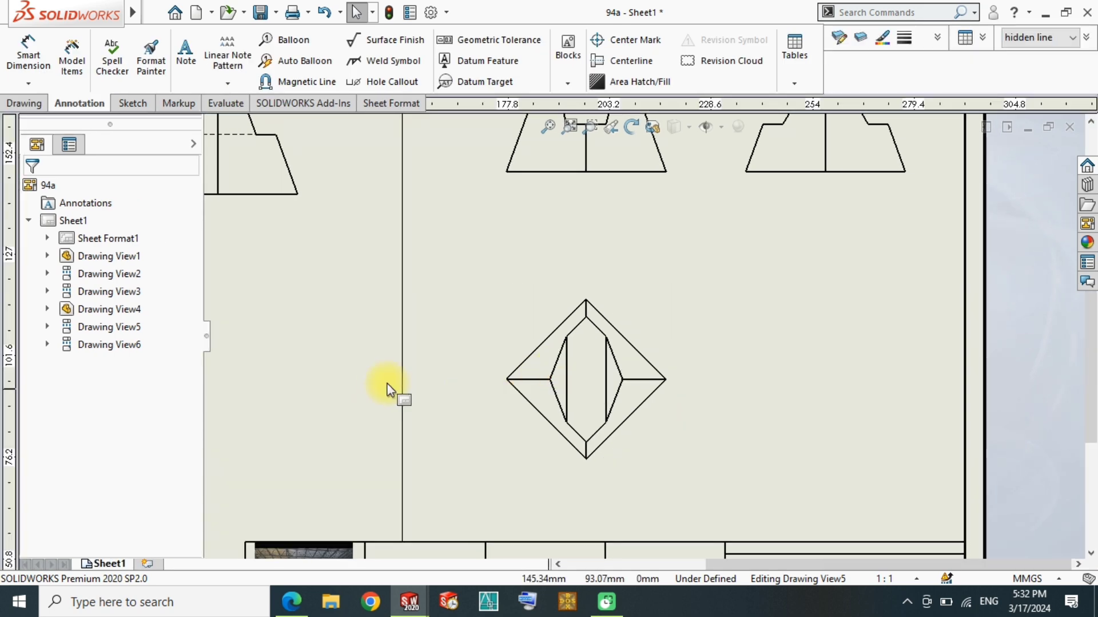
Set part 94b's front view to Hidden Lines Visible so hidden edges appear dashed
scroll(395, 378, "up", 2)
scroll(487, 360, "down", 2)
scroll(563, 349, "up", 3)
scroll(687, 315, "down", 1)
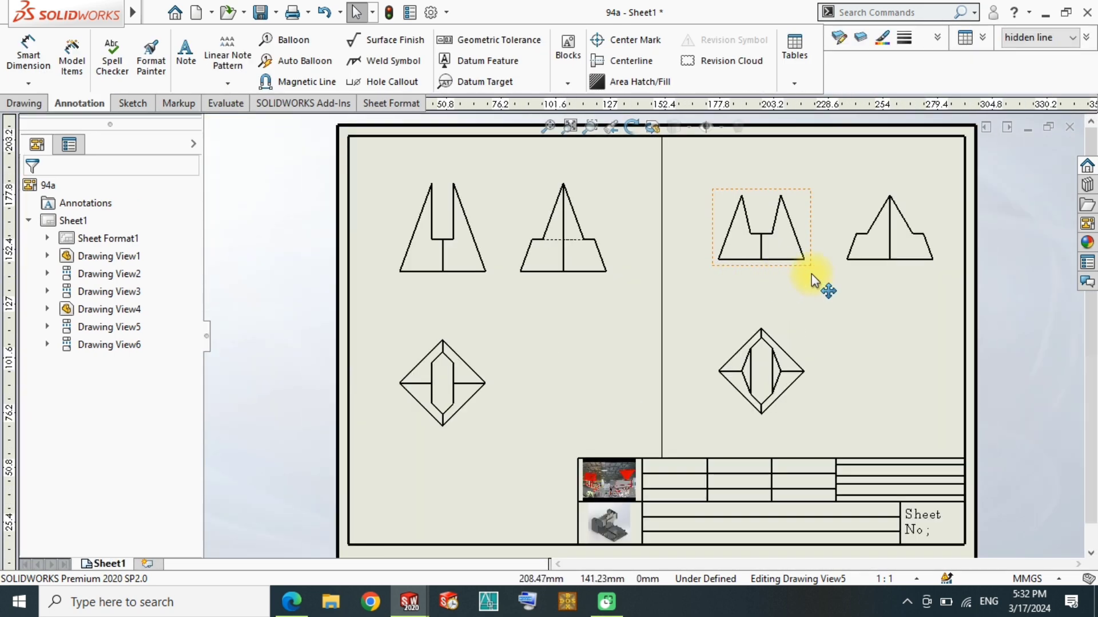
left_click(801, 207)
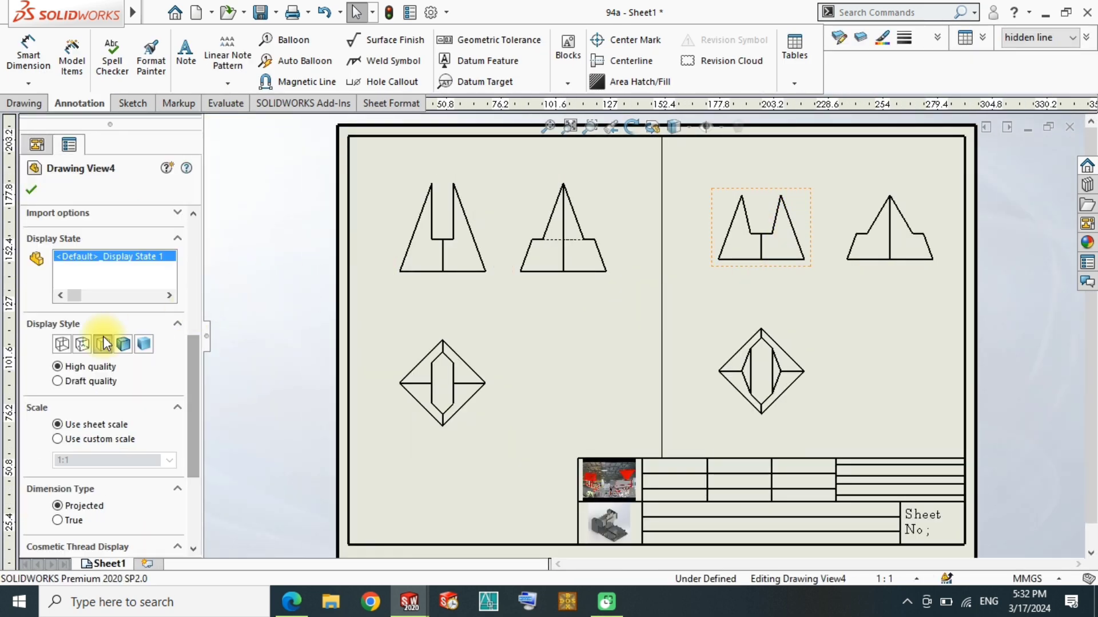
left_click(104, 343)
left_click(31, 188)
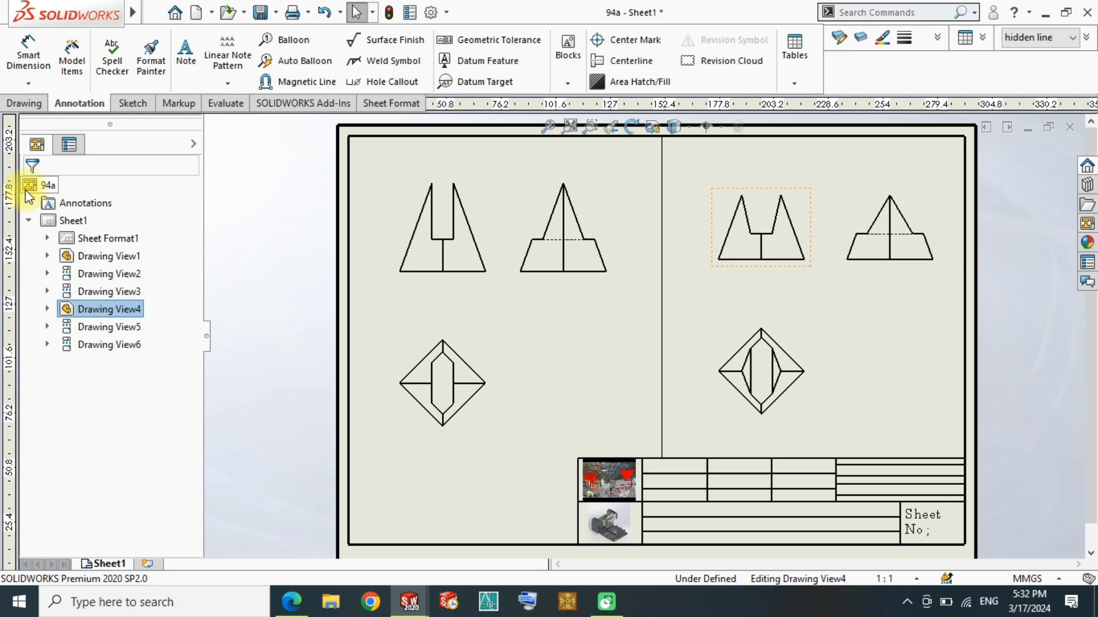
left_click(934, 380)
scroll(806, 419, "down", 1)
scroll(827, 449, "down", 1)
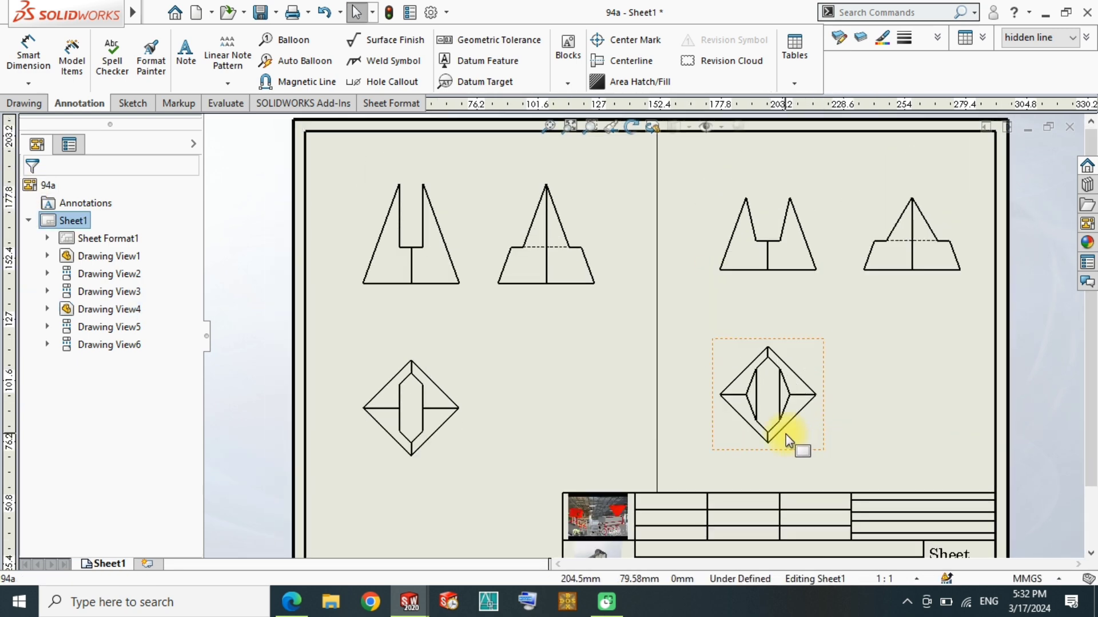
Add a vertical centerline between the upper-left pyramid view's two slanted edges
key("f")
key("c")
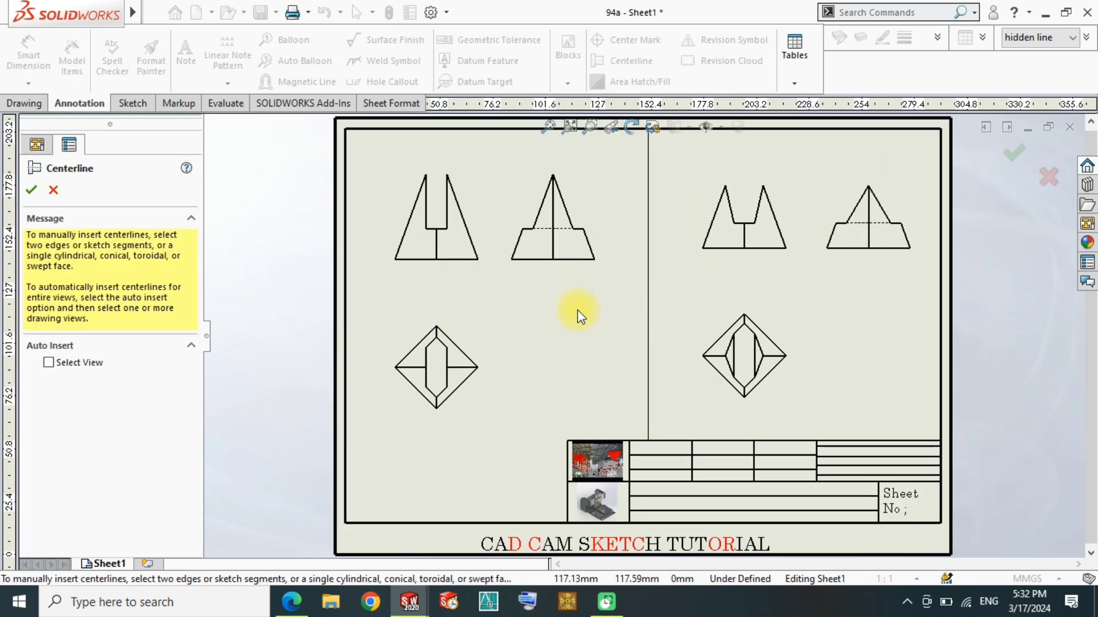
scroll(466, 278, "down", 2)
scroll(466, 277, "down", 1)
left_click(505, 208)
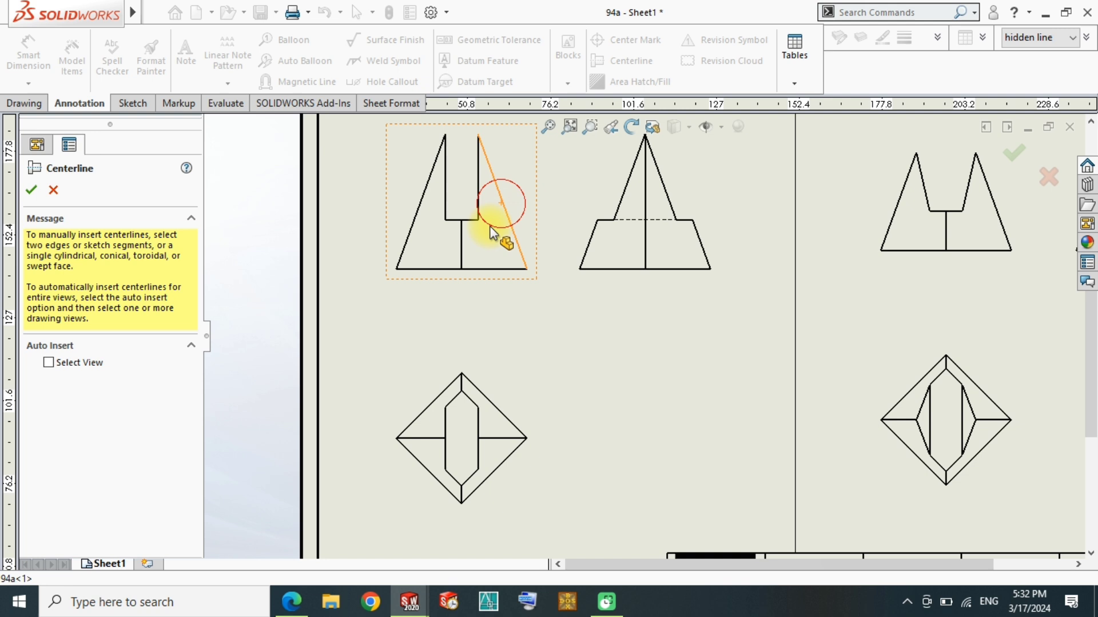
left_click(416, 222)
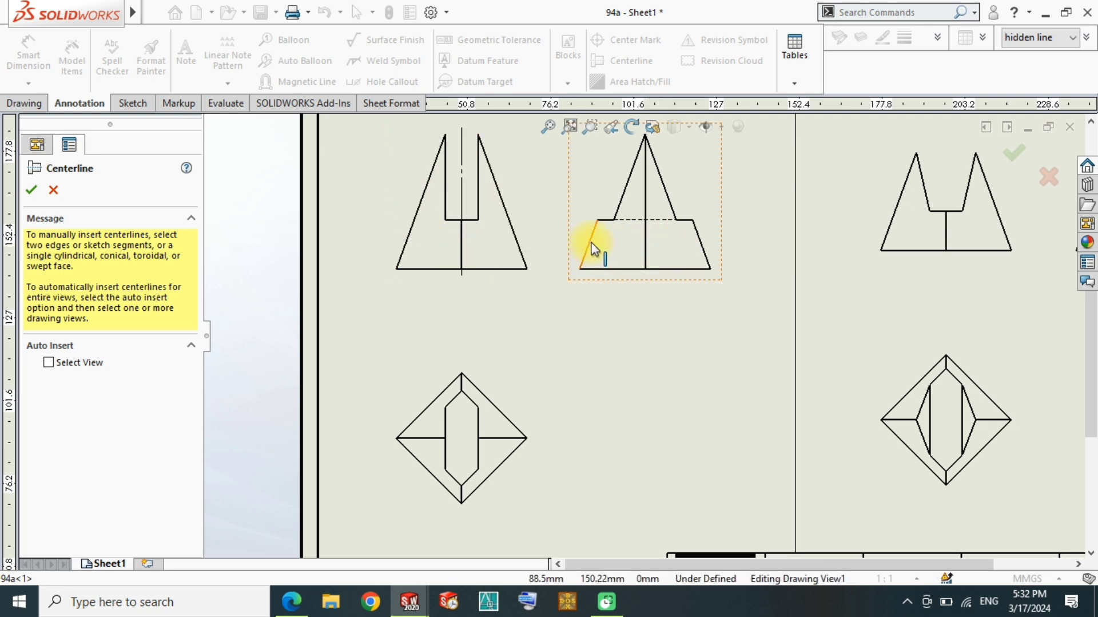
scroll(636, 235, "up", 1)
scroll(647, 229, "down", 2)
scroll(618, 246, "down", 1)
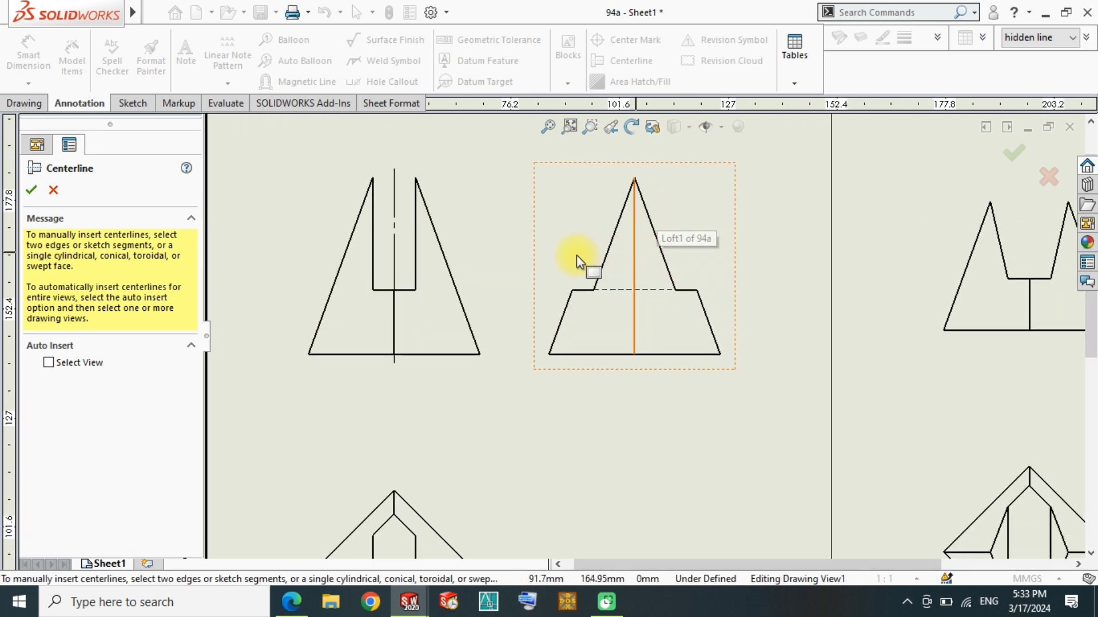
Add a vertical centerline to the left diamond view, extended above and below it
middle_click_drag(563, 361, 655, 138)
scroll(655, 137, "up", 1)
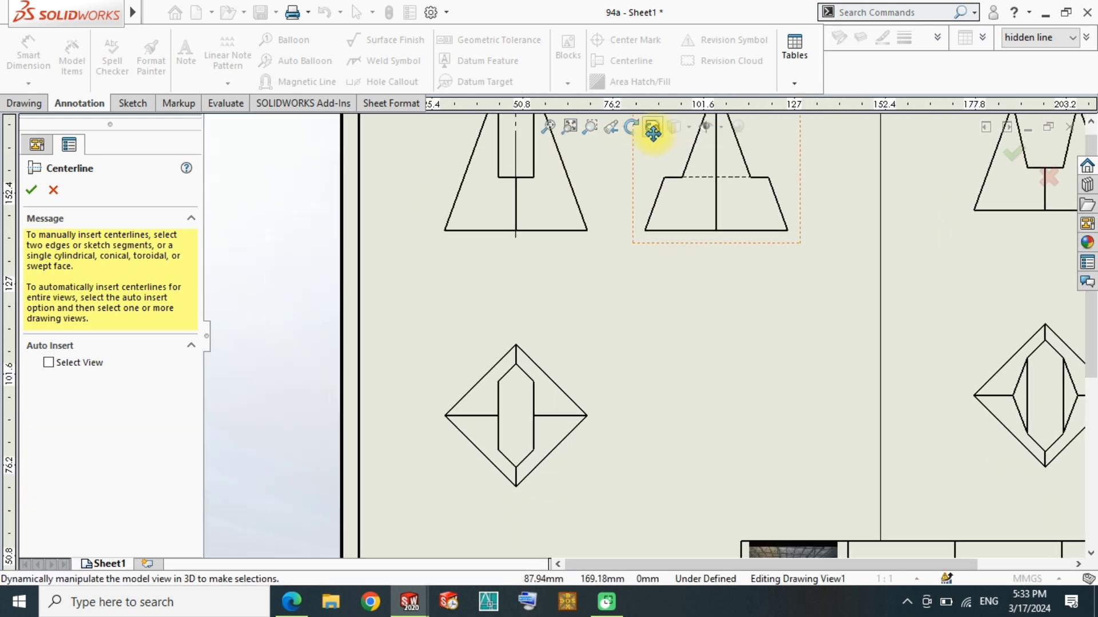
left_click(500, 411)
left_click(534, 399)
left_click_drag(519, 423, 515, 499)
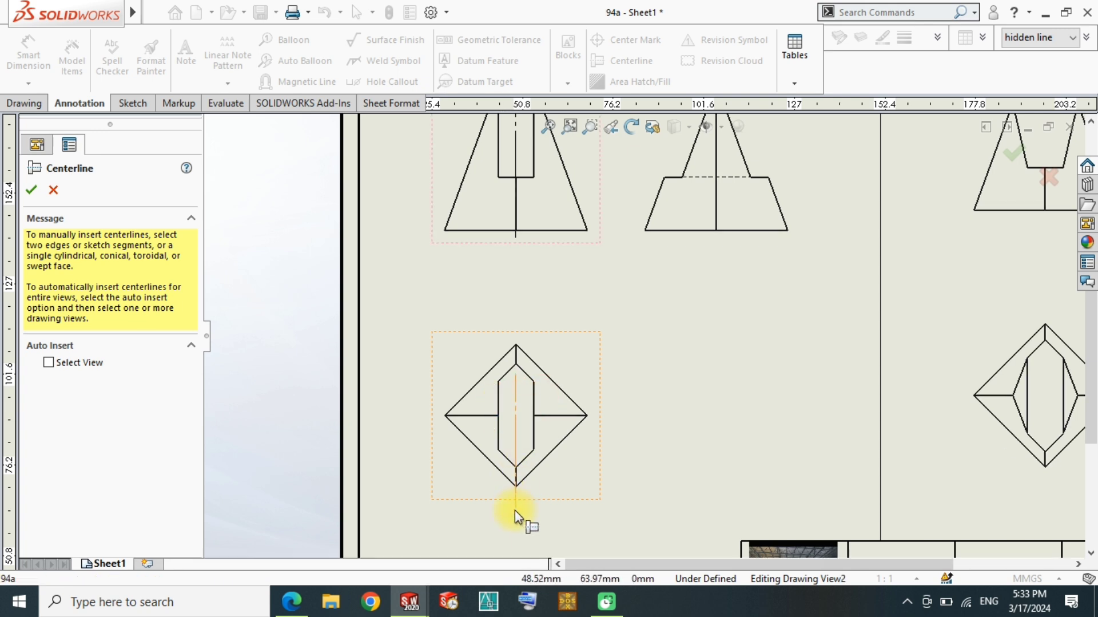
left_click_drag(517, 373, 516, 334)
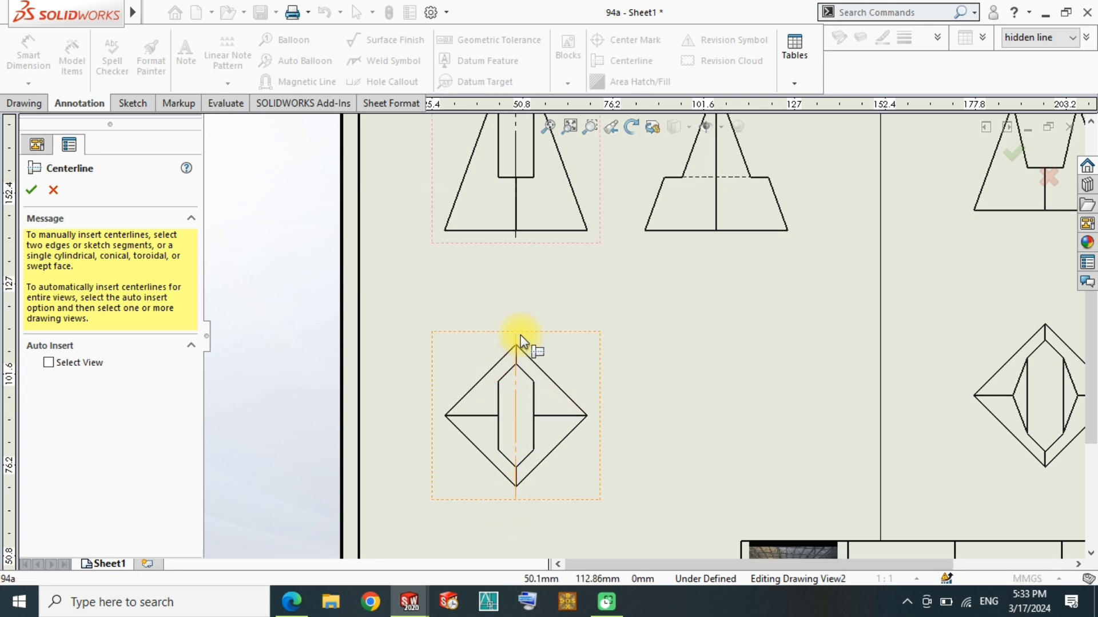
Extend the left diamond's horizontal centerline beyond its outline and adjust its left end
scroll(554, 506, "up", 4)
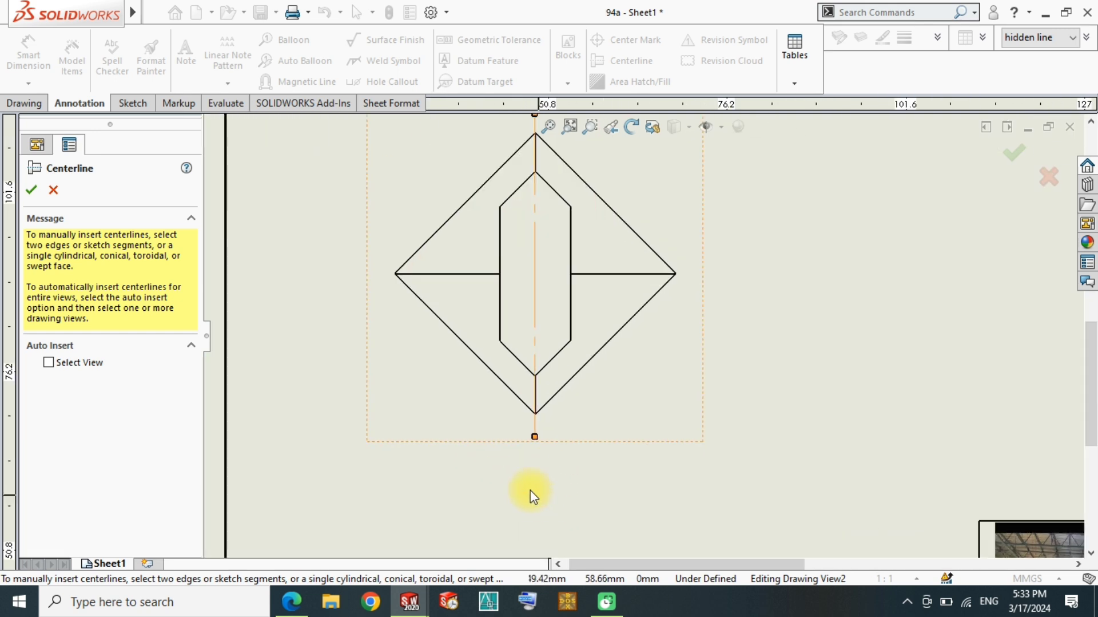
scroll(532, 492, "down", 2)
scroll(553, 310, "up", 1)
left_click(564, 227)
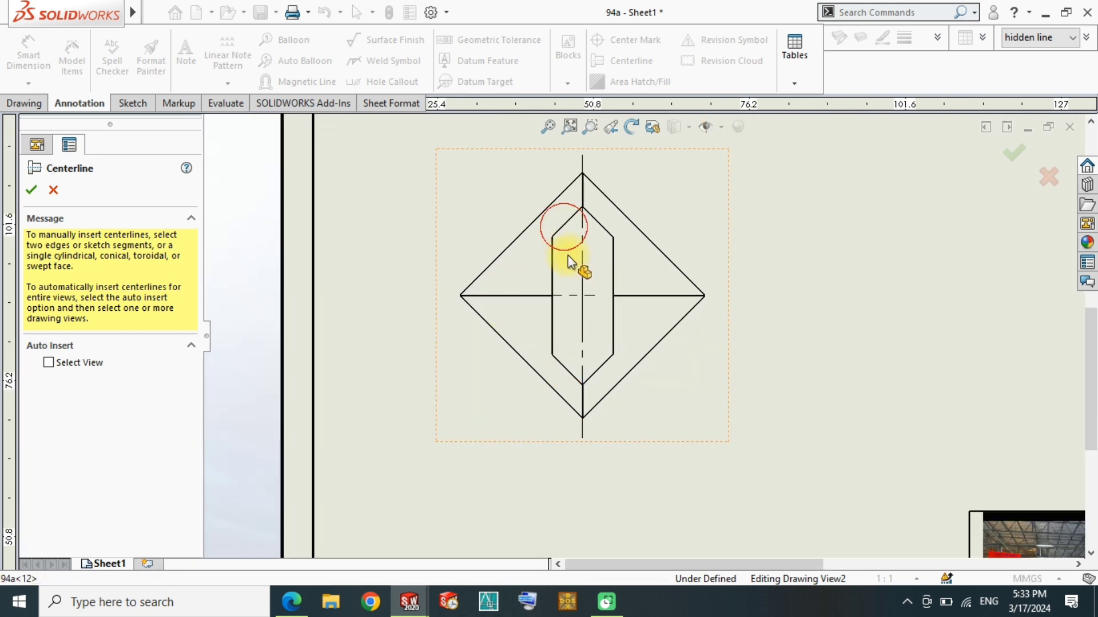
left_click_drag(594, 296, 622, 295)
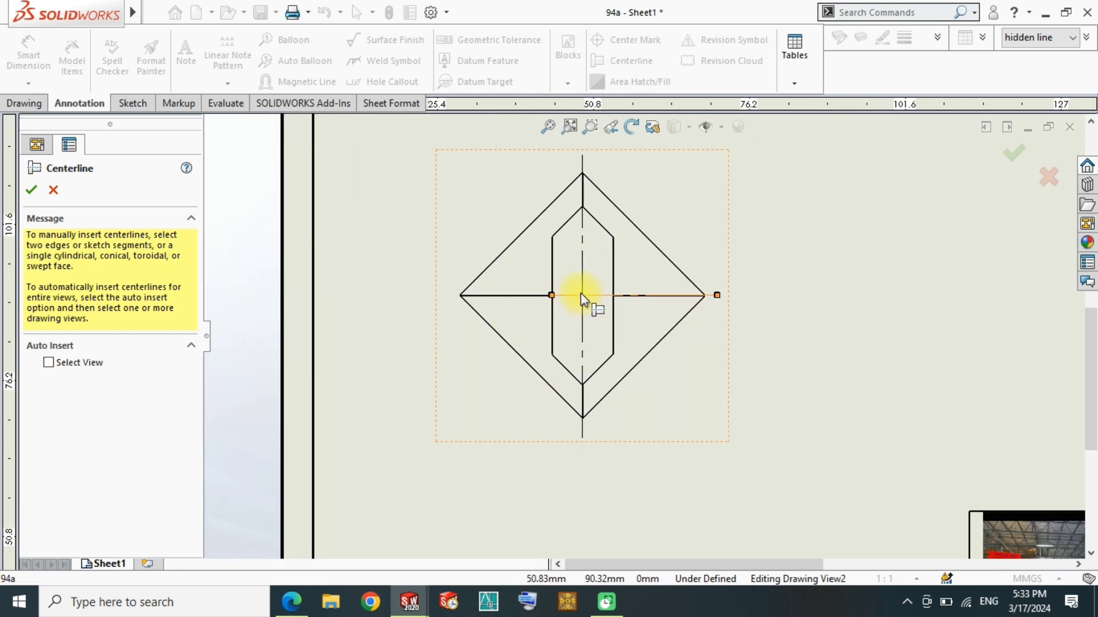
left_click(550, 298)
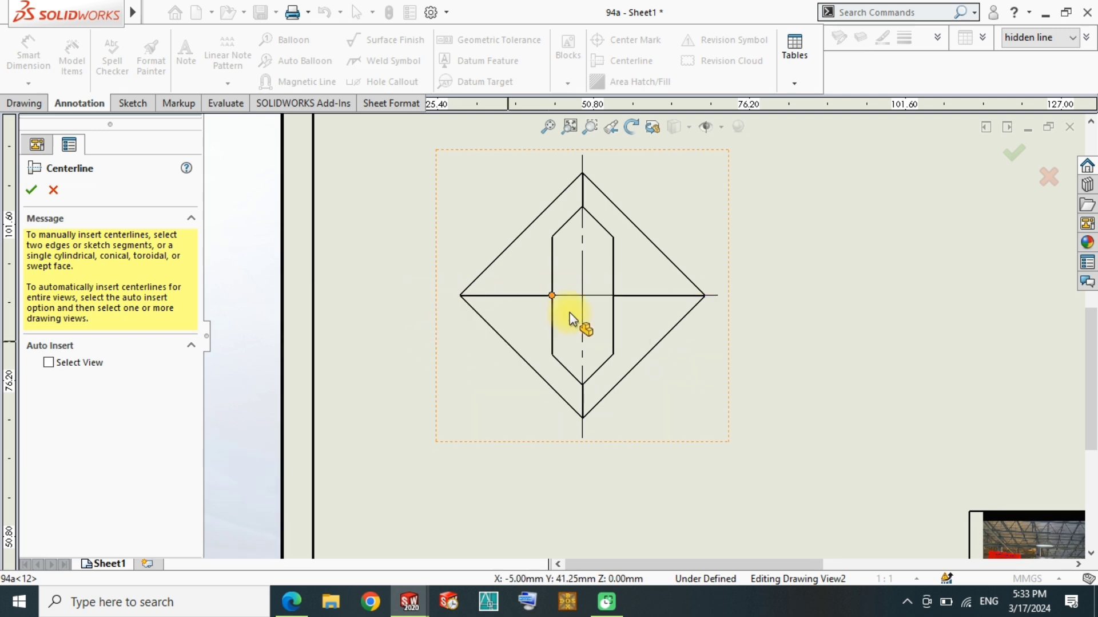
scroll(549, 306, "down", 3)
left_click(580, 287)
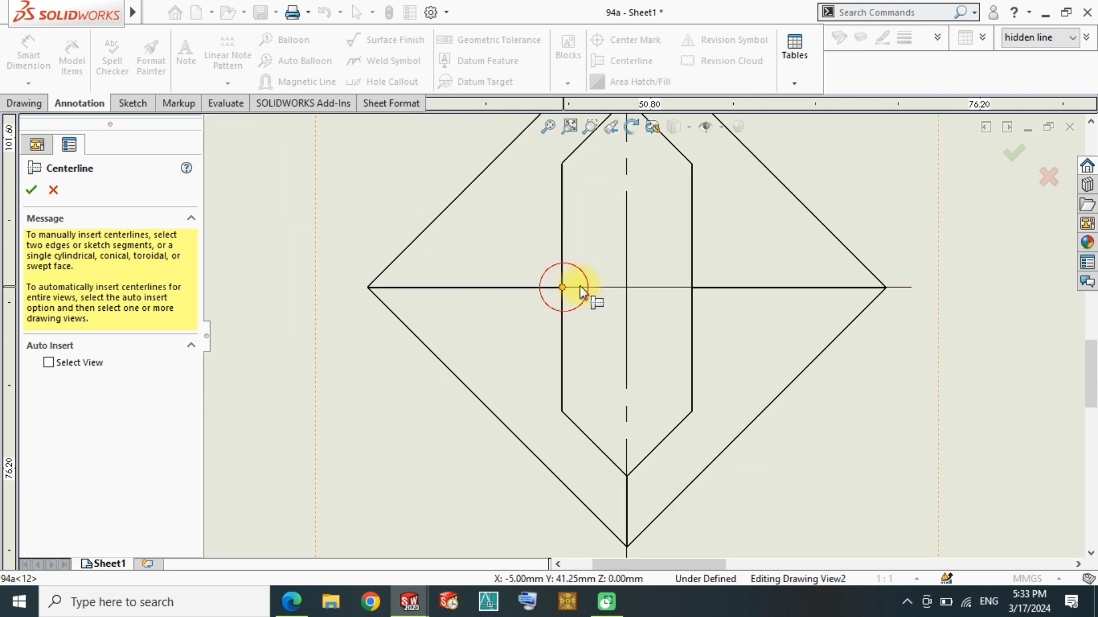
left_click(568, 287)
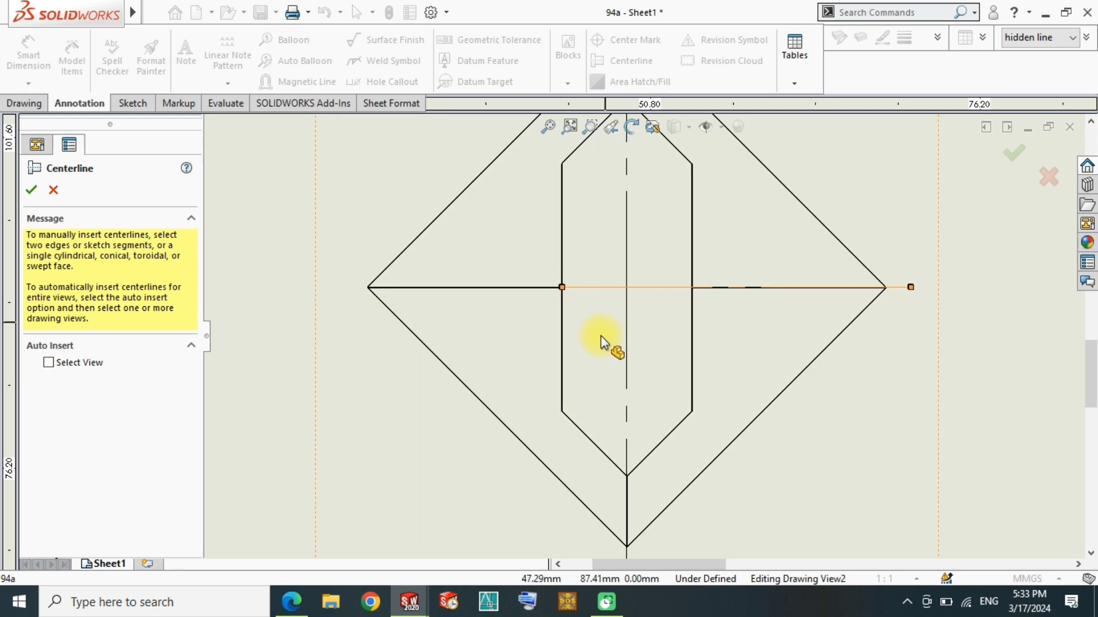
scroll(624, 373, "up", 3)
scroll(816, 326, "up", 2)
scroll(711, 262, "up", 1)
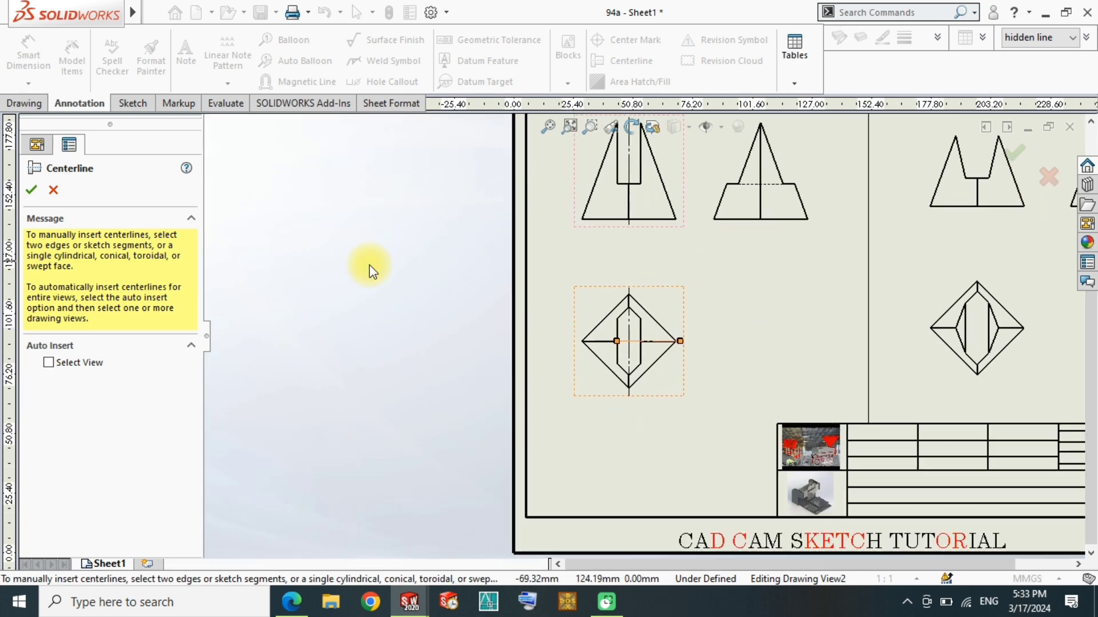
scroll(930, 269, "up", 1)
scroll(728, 453, "down", 3)
scroll(638, 375, "down", 1)
Add vertical and horizontal centerlines to the right diamond, extended past its outline
scroll(535, 307, "up", 1)
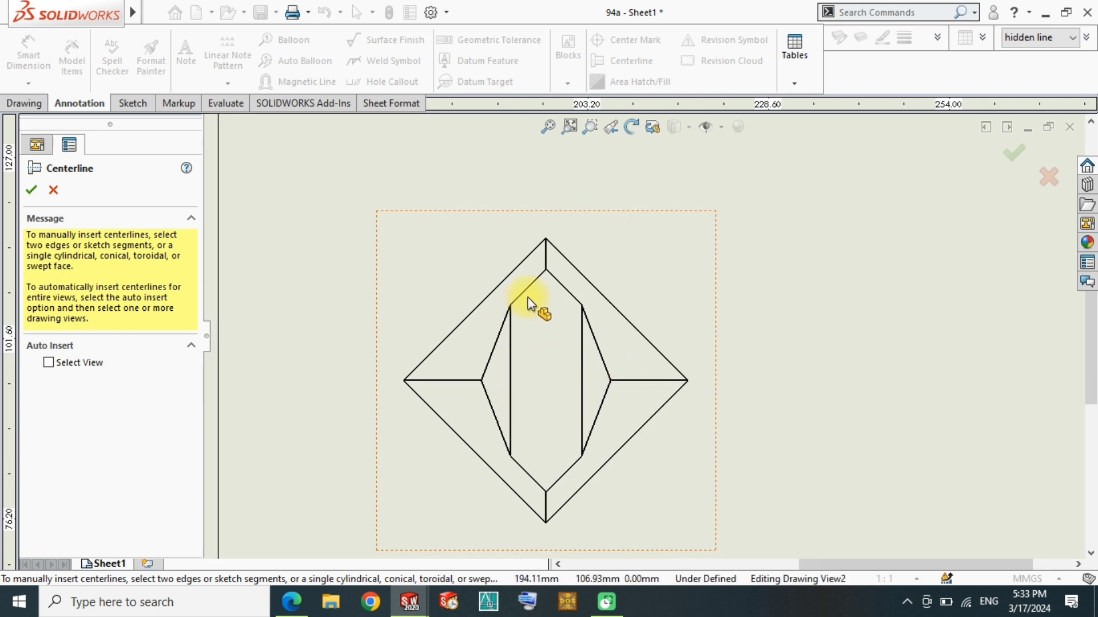
left_click(529, 291)
left_click(565, 472)
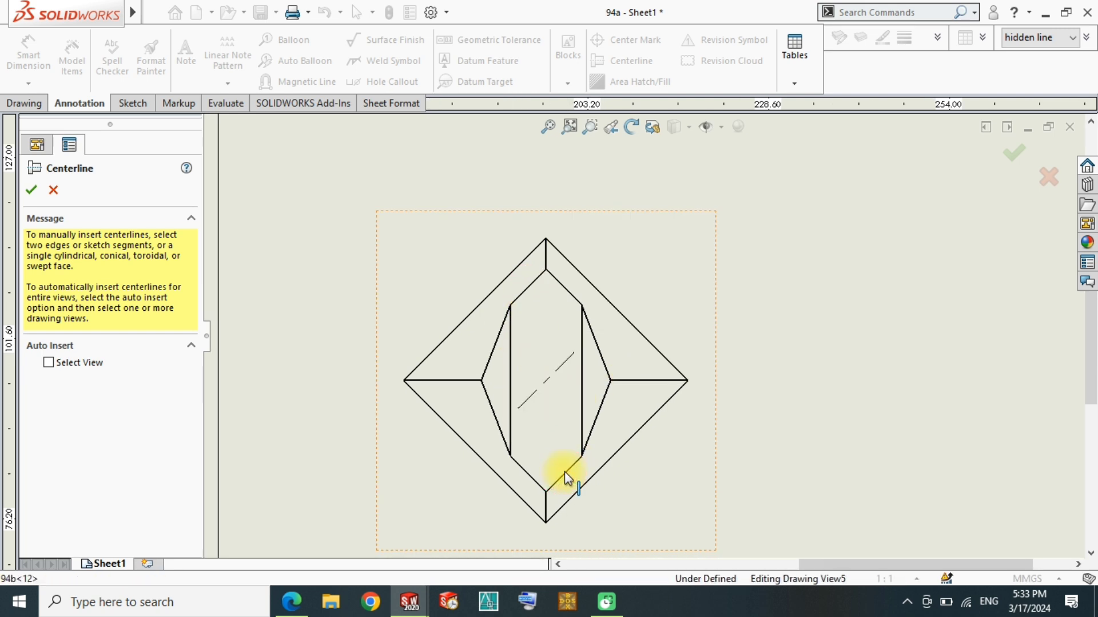
left_click(512, 362)
left_click_drag(544, 291, 545, 231)
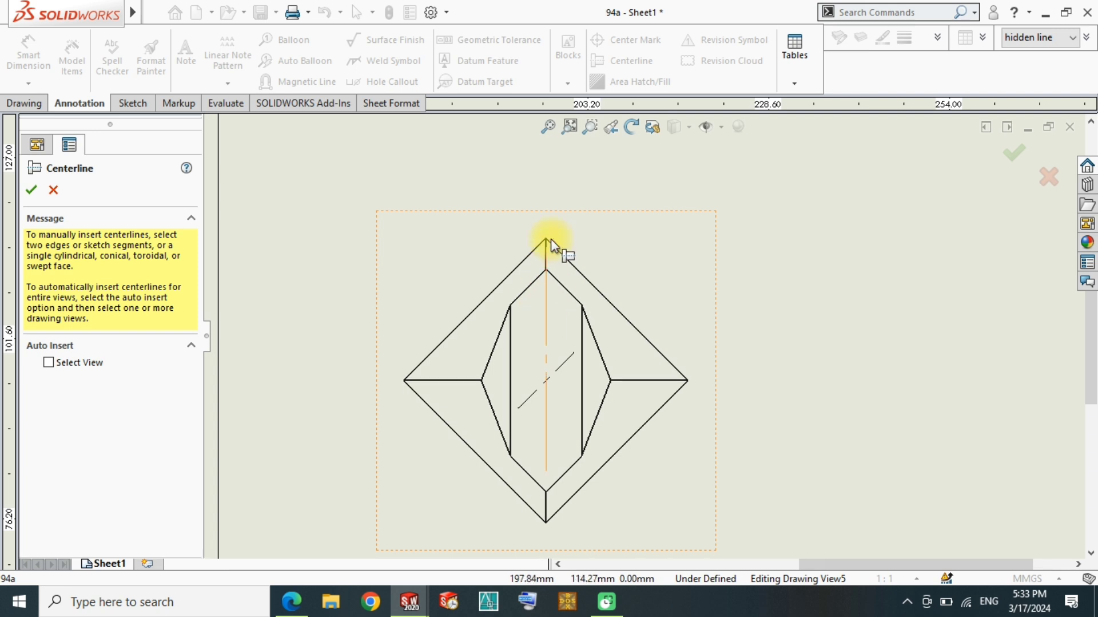
left_click_drag(547, 471, 546, 531)
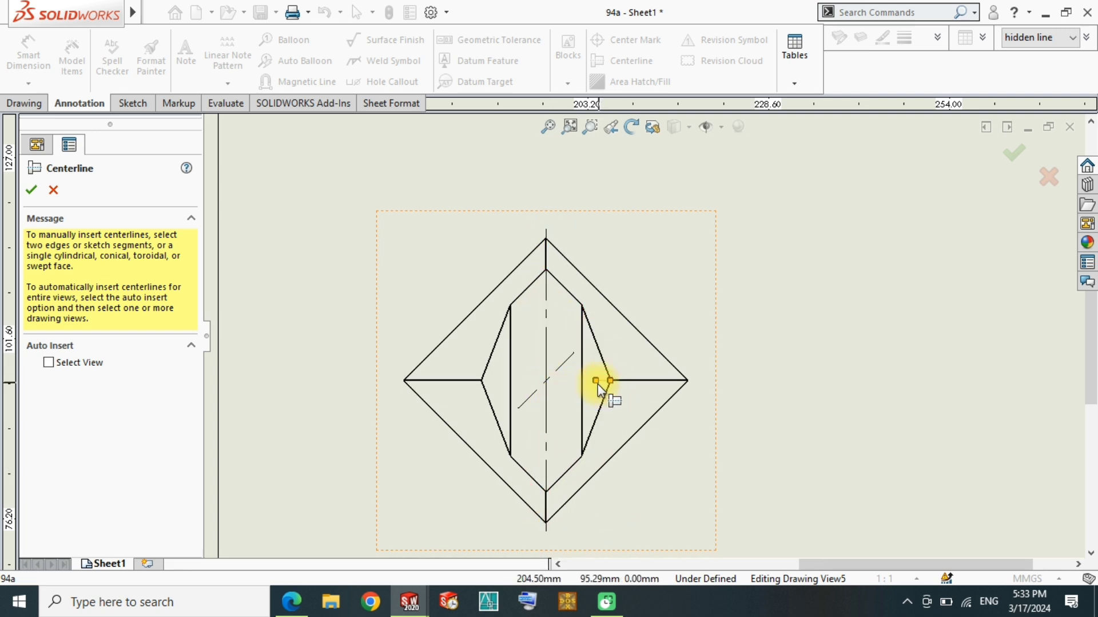
mouse_move(597, 383)
left_mouse_down()
mouse_move(529, 406)
mouse_move(462, 408)
left_mouse_up()
Add a centerline between the twin-peaked view's slanted edges and finish centerline placement
scroll(765, 334, "up", 1)
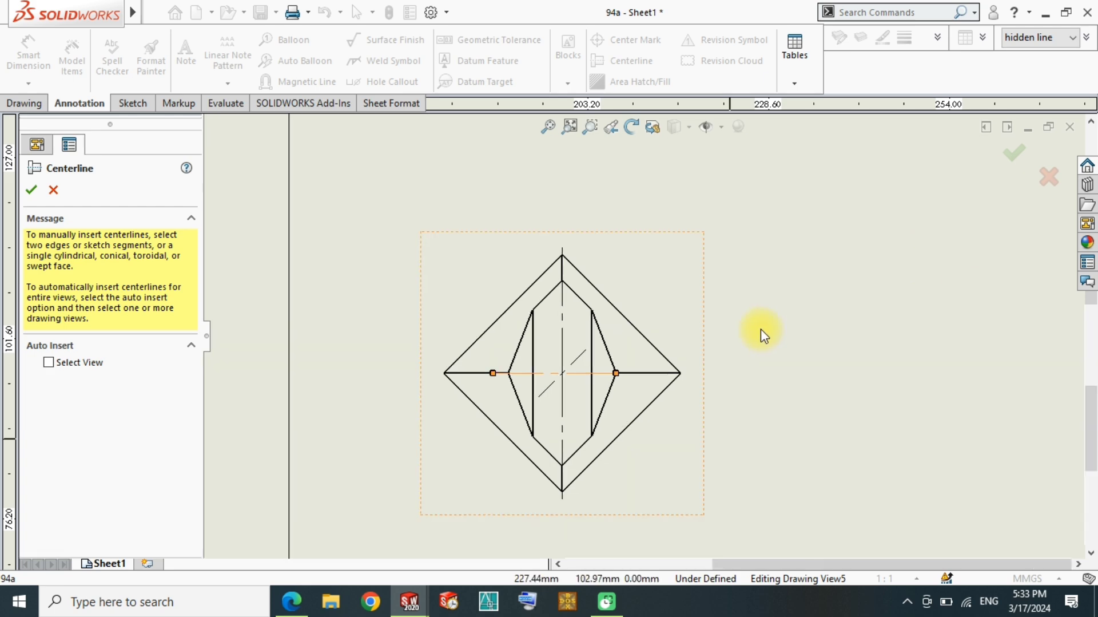
scroll(589, 393, "up", 3)
scroll(623, 291, "down", 2)
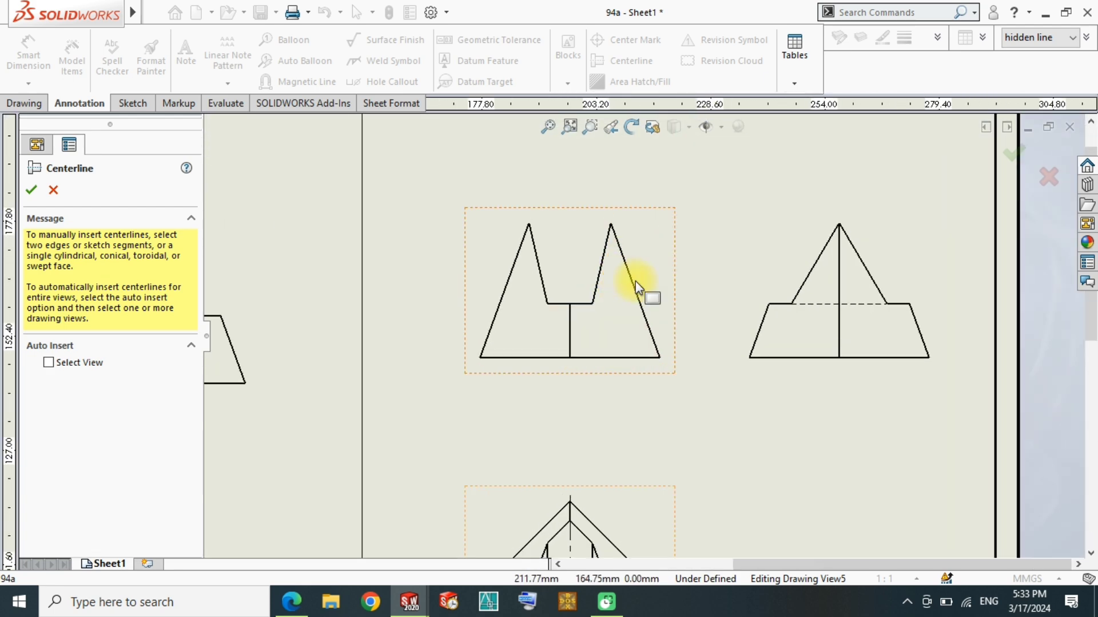
left_click(639, 291)
left_click(506, 298)
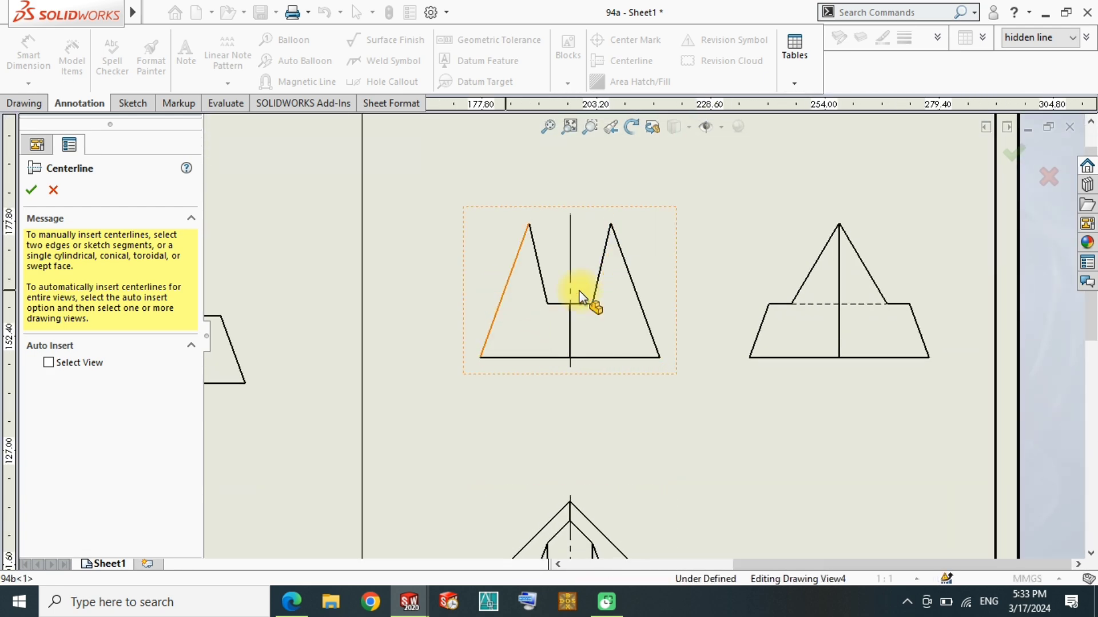
left_click(1000, 152)
scroll(772, 294, "up", 2)
scroll(613, 269, "up", 2)
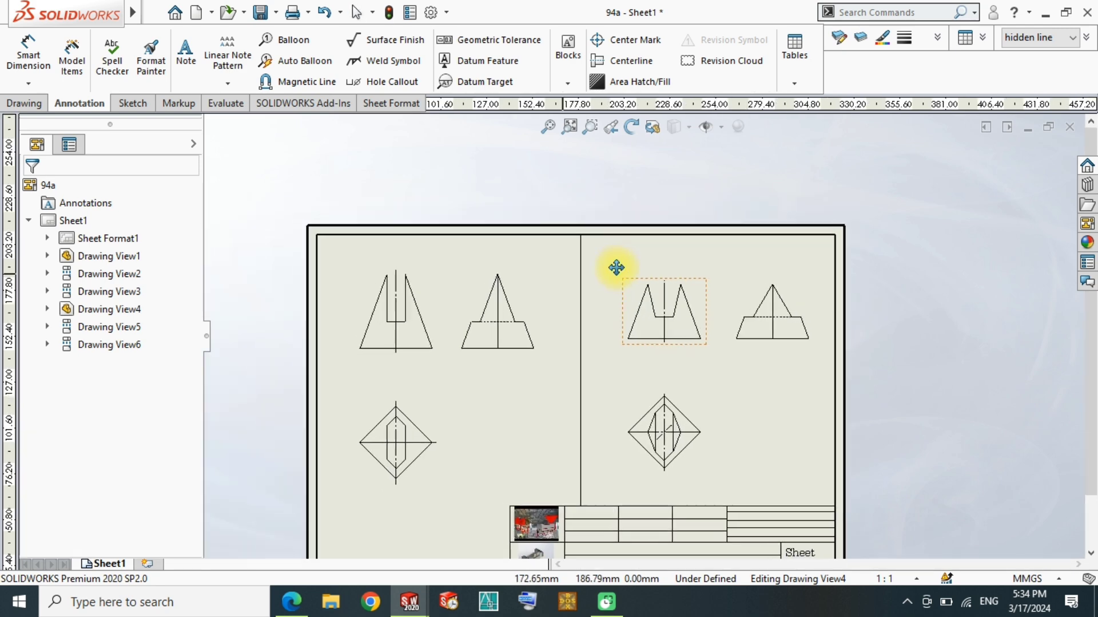
scroll(485, 415, "up", 1)
key("f")
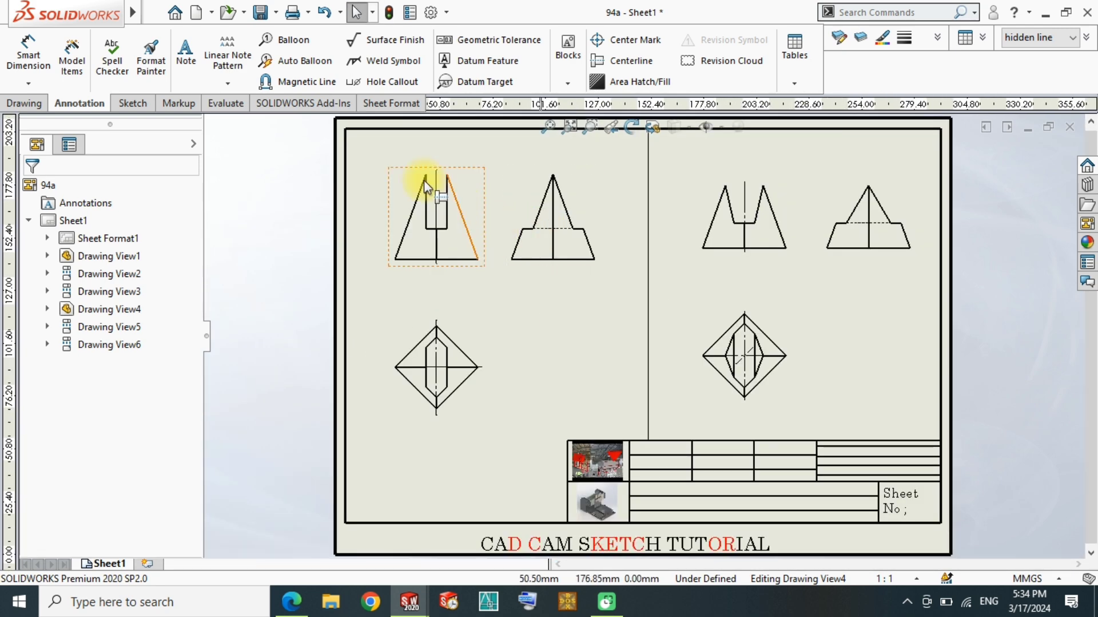
scroll(778, 500, "down", 2)
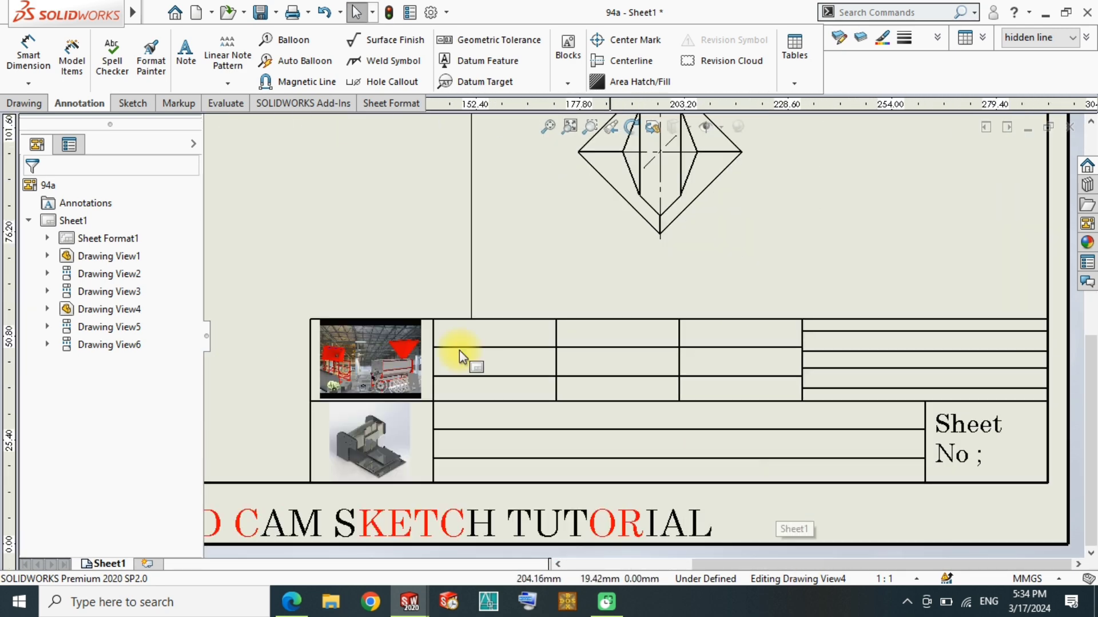
Add a note '94' beside Sheet No in Century Schoolbook, size 20
left_click(189, 51)
left_click(991, 461)
type("94")
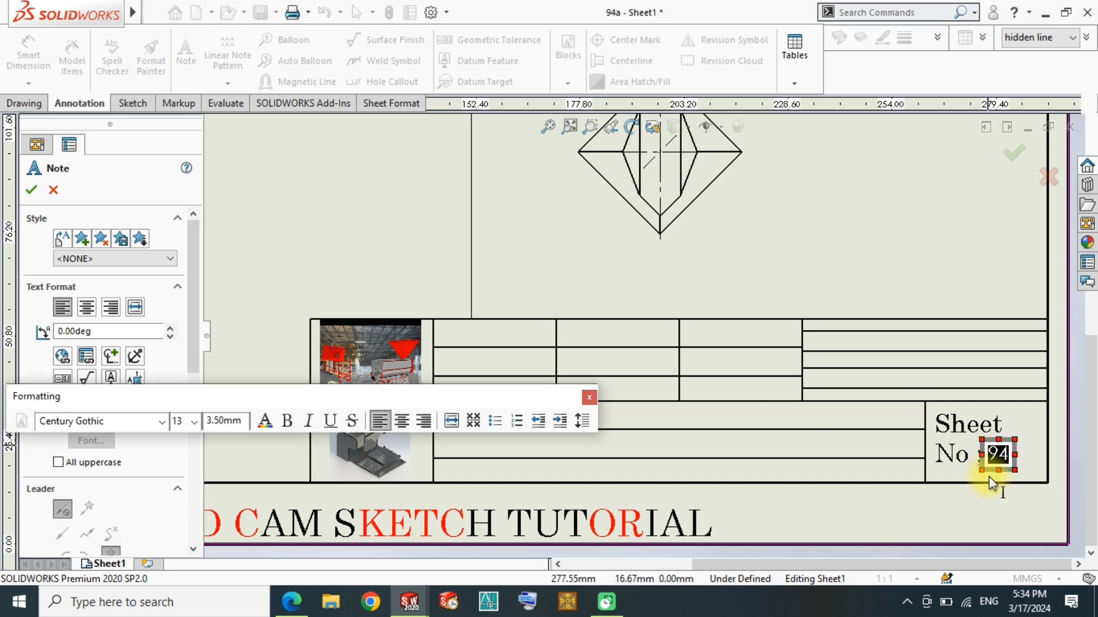
left_click(98, 420)
left_click(190, 422)
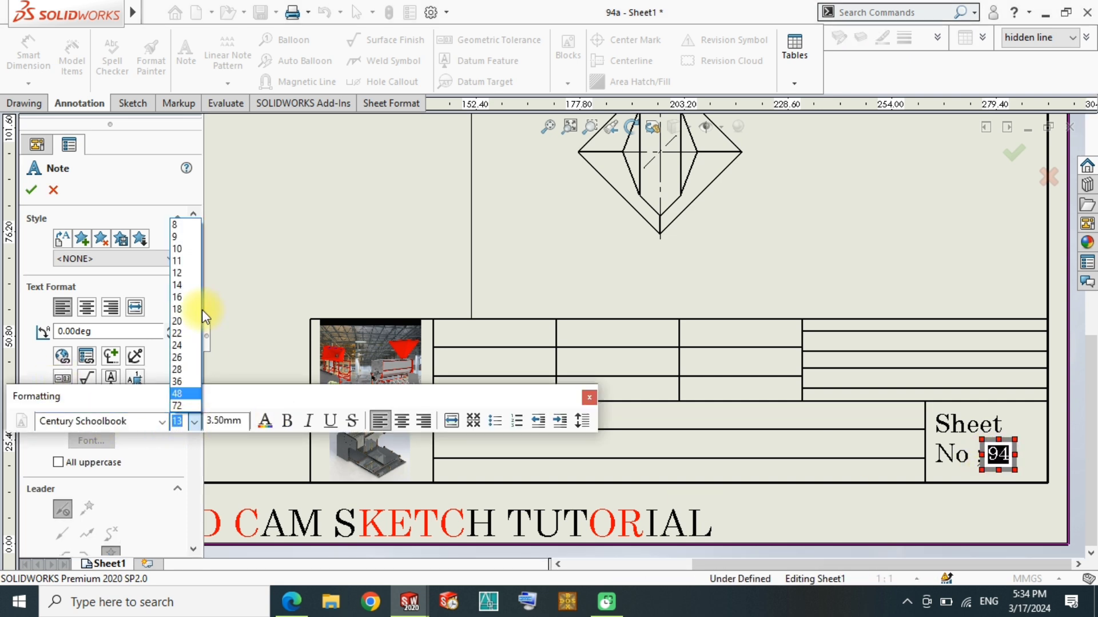
left_click(177, 319)
left_click(808, 249)
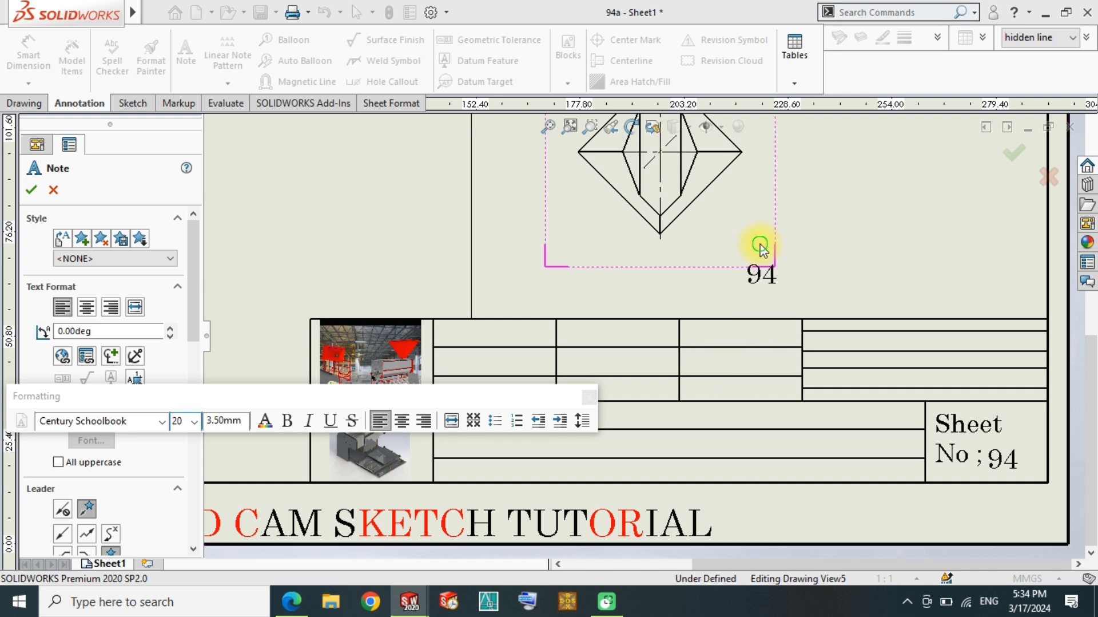
middle_click_drag(760, 237, 816, 387)
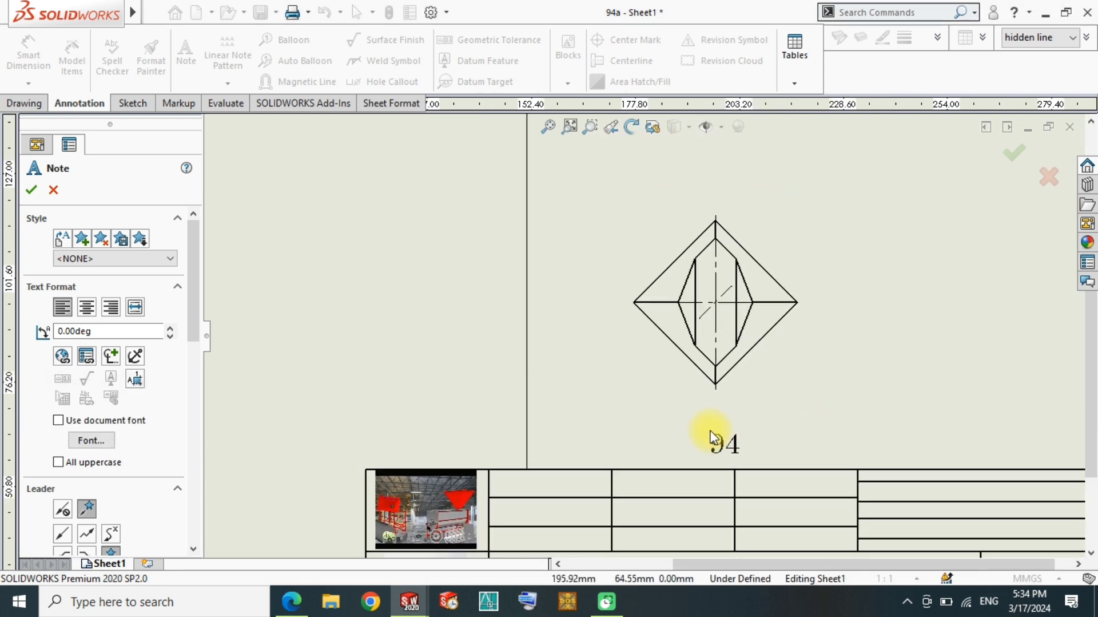
Write the note 'Draw the missing and complete the given views of both figures.'
left_click(589, 436)
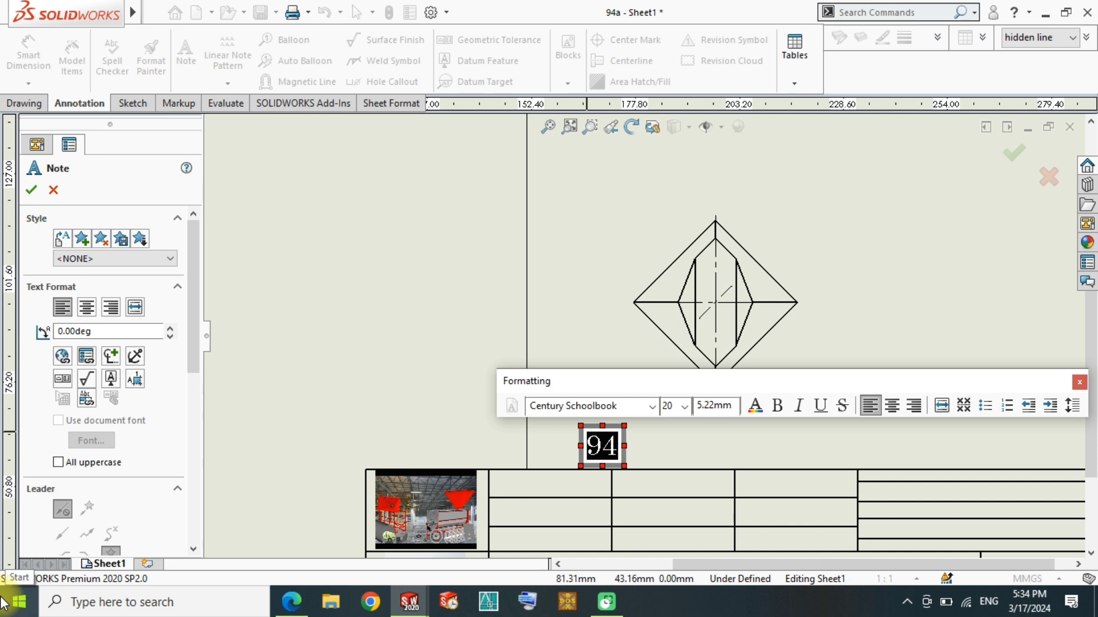
type("Draw")
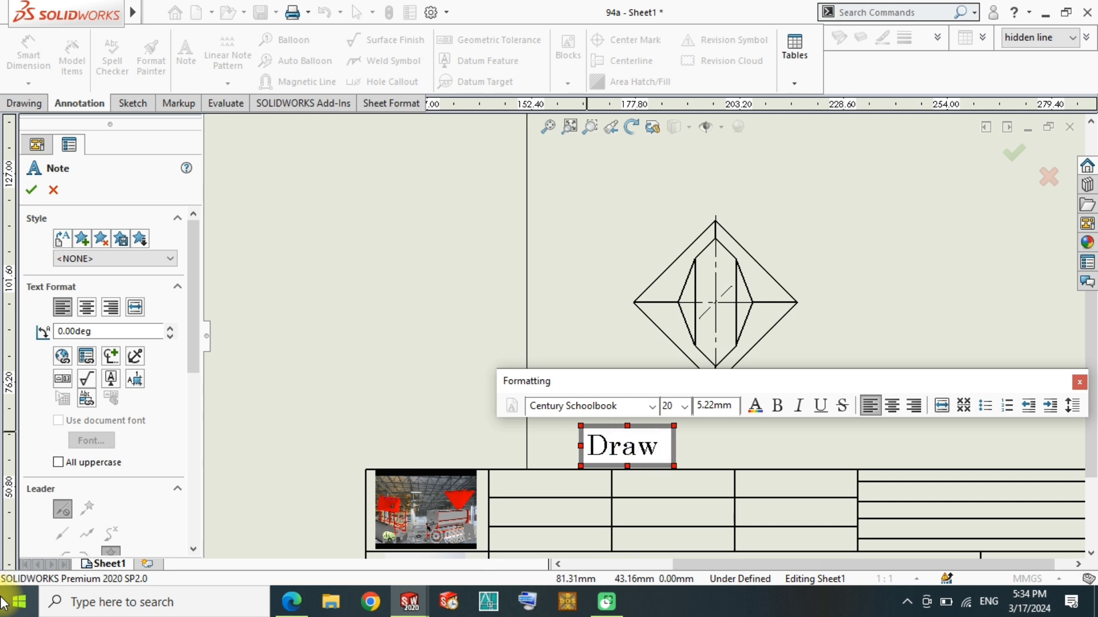
type(" the m")
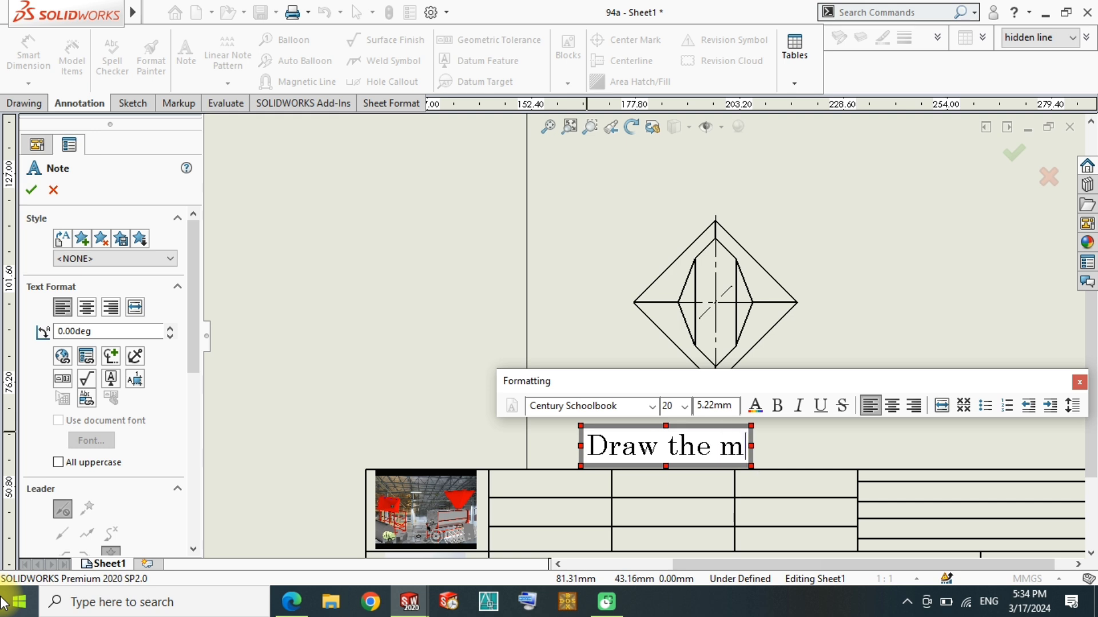
type("issing")
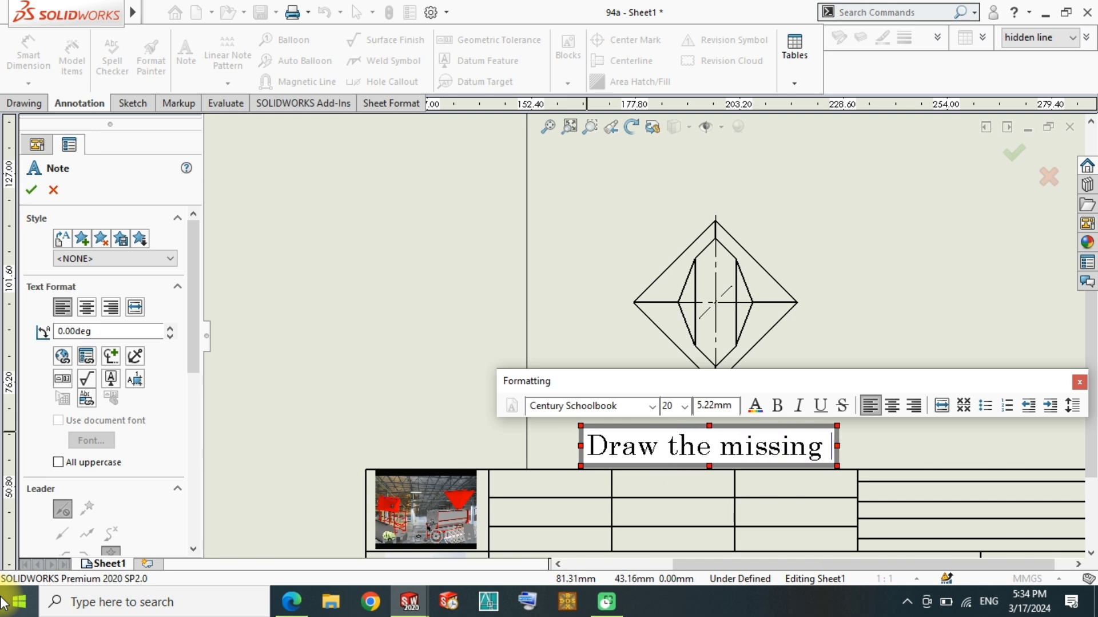
type(" views")
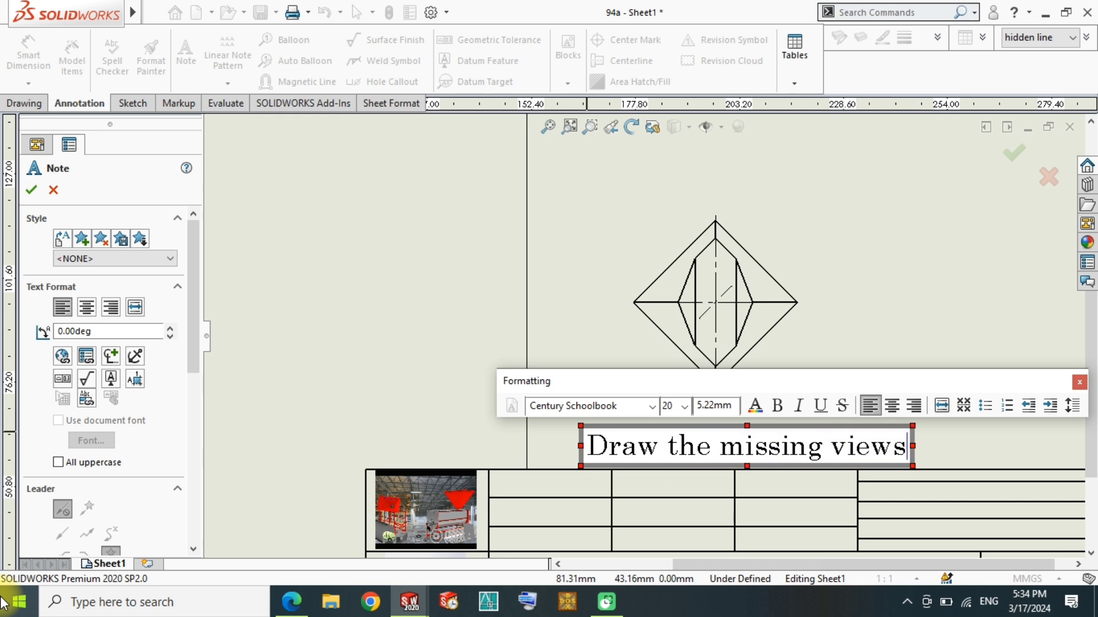
key("BackSpace")
key("BackSpace")
key("BackSpace")
key("BackSpace")
key("BackSpace")
type("a")
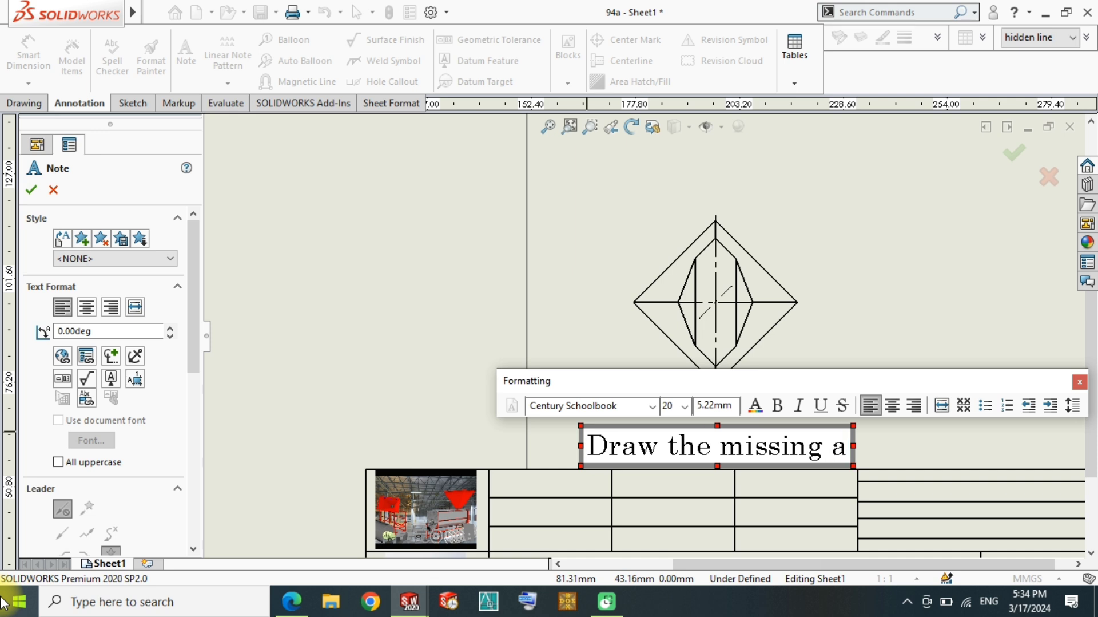
type("nd ")
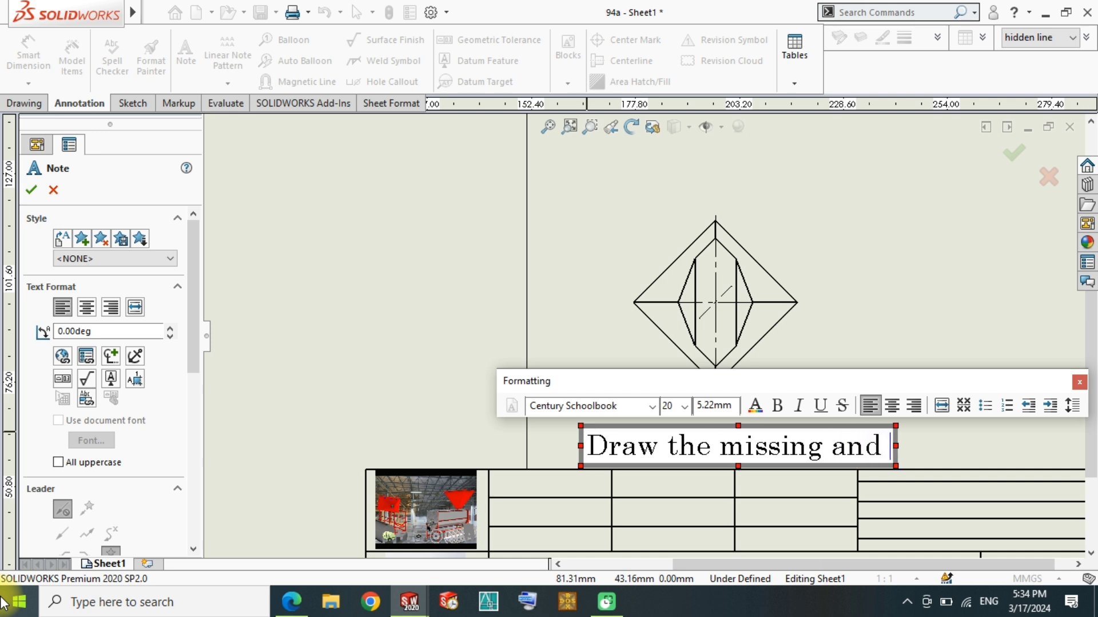
type("compl")
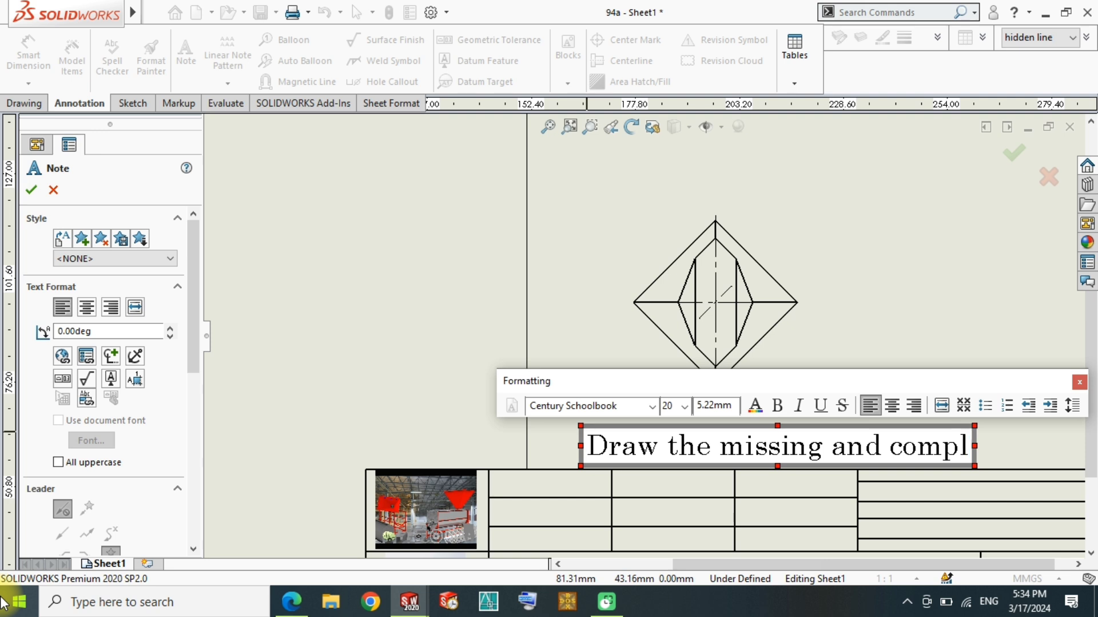
type("ete the")
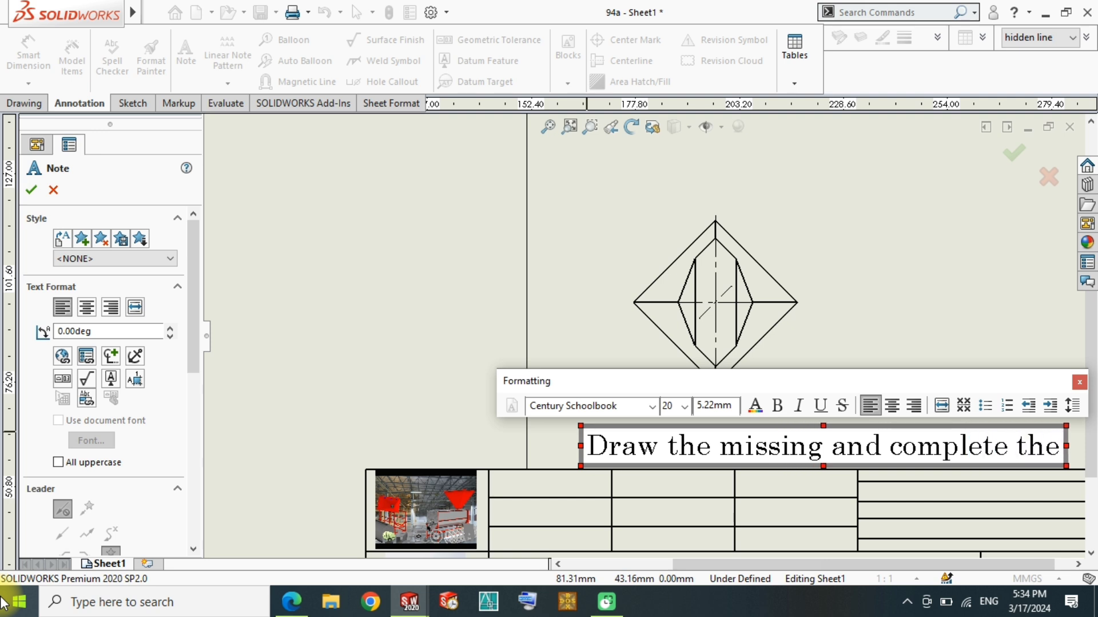
type(" g")
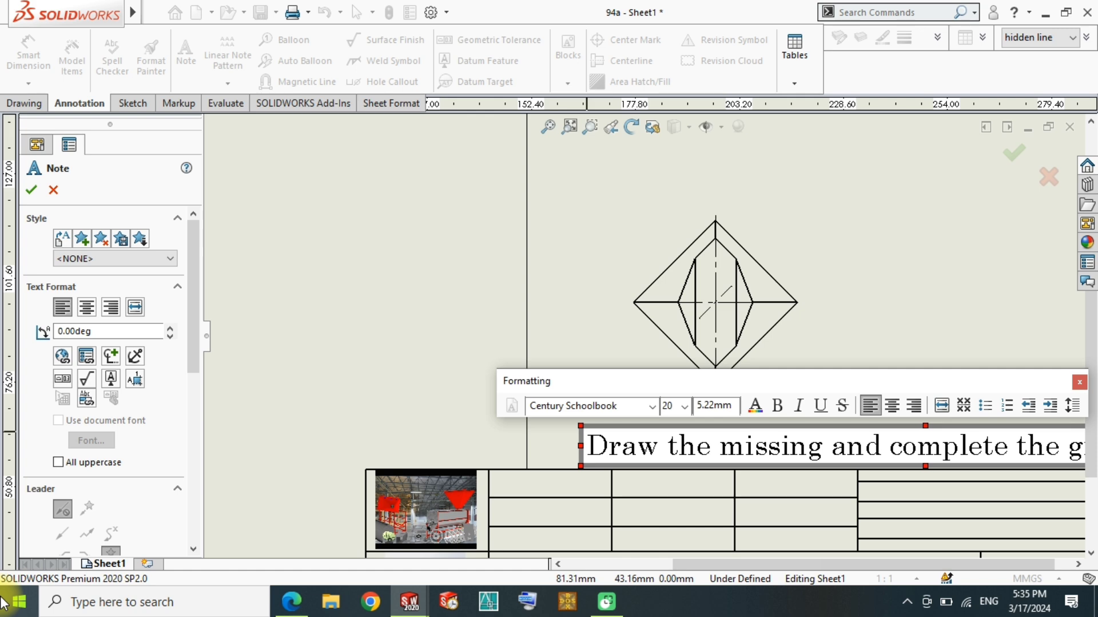
scroll(772, 498, "down", 3)
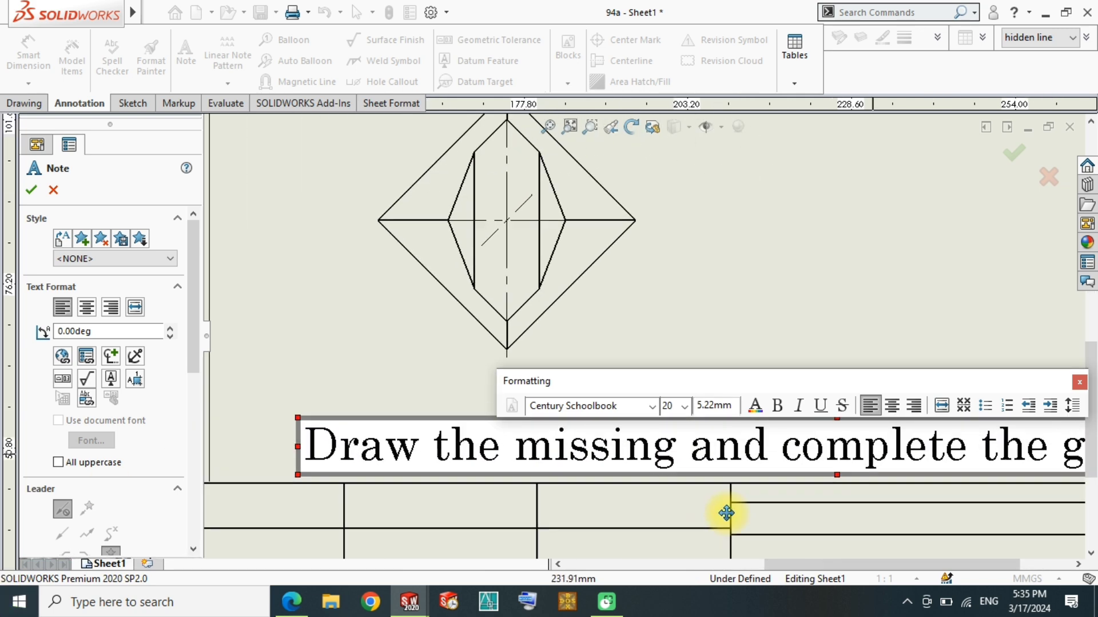
scroll(727, 513, "up", 2)
scroll(726, 516, "up", 2)
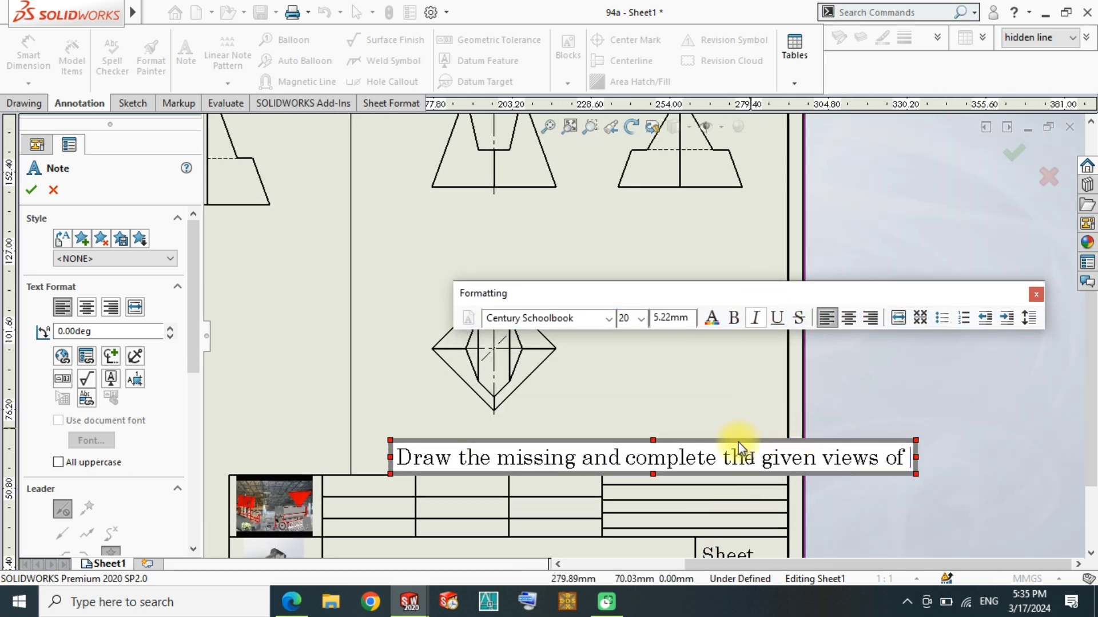
type("bo")
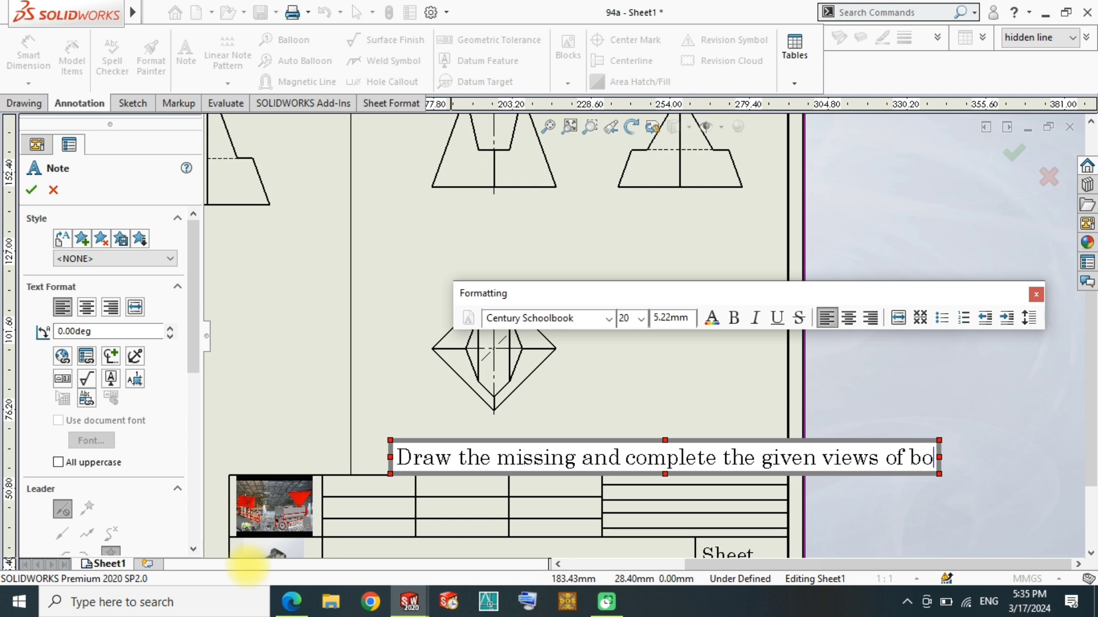
type("th ")
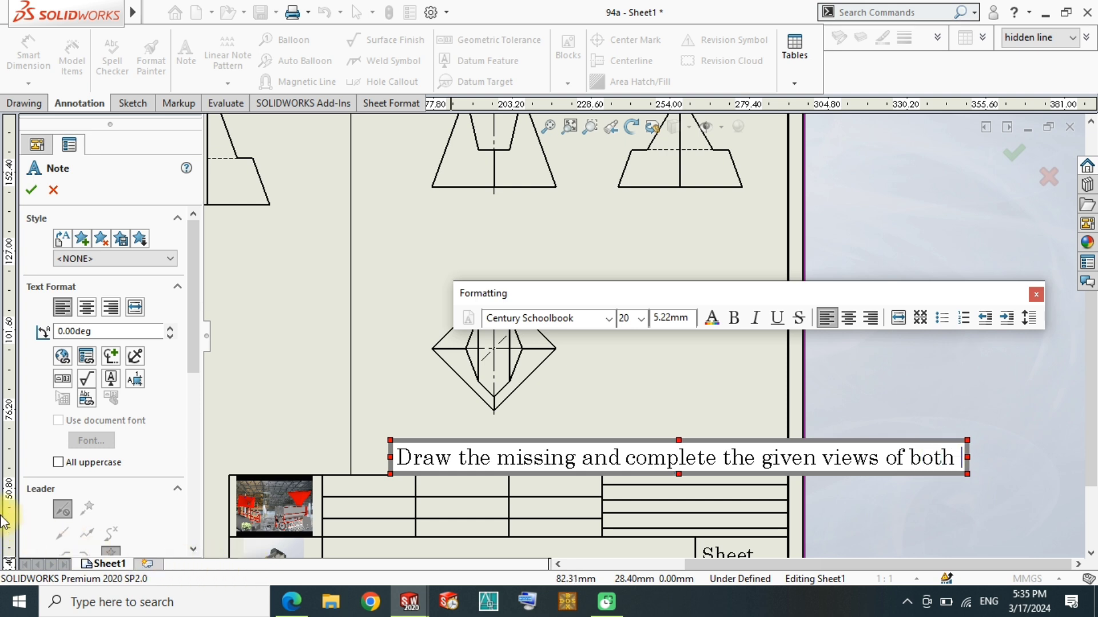
type("fi")
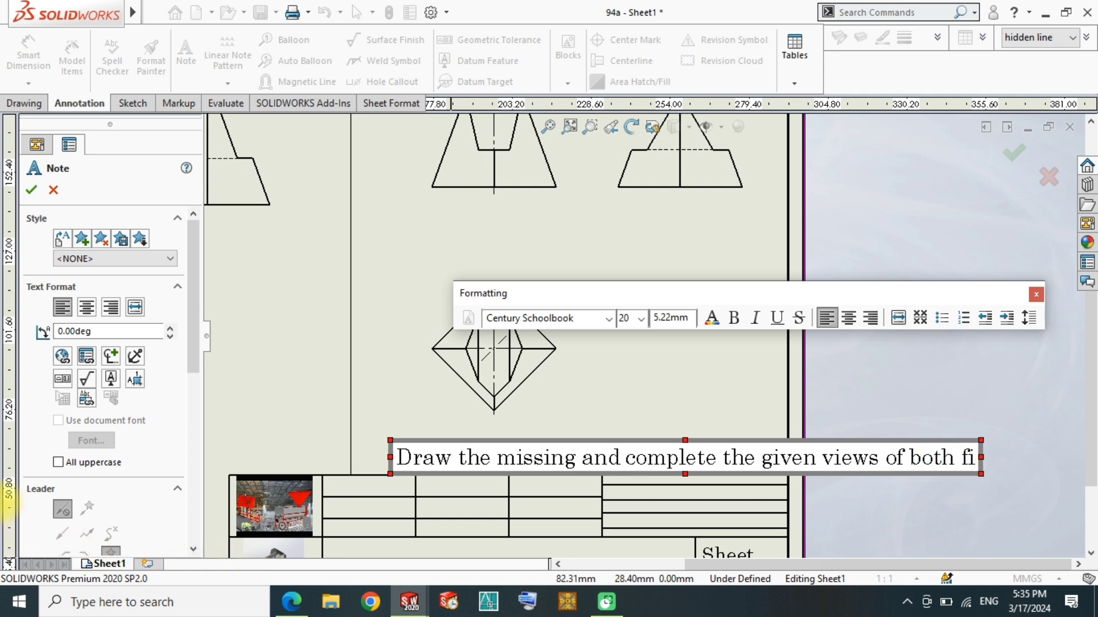
type("g")
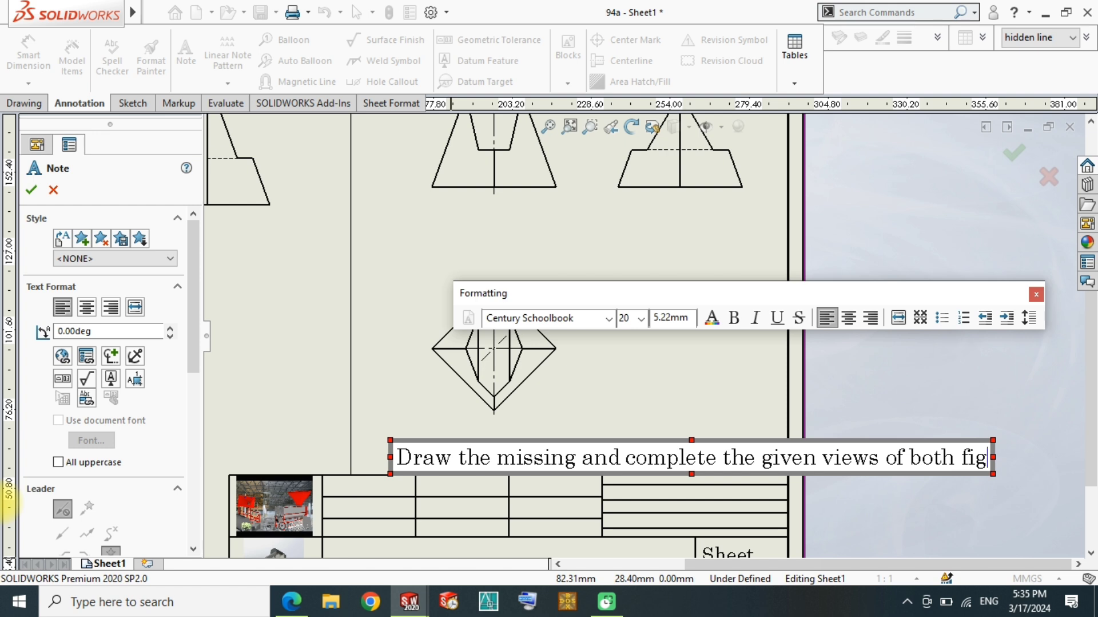
type("ures.")
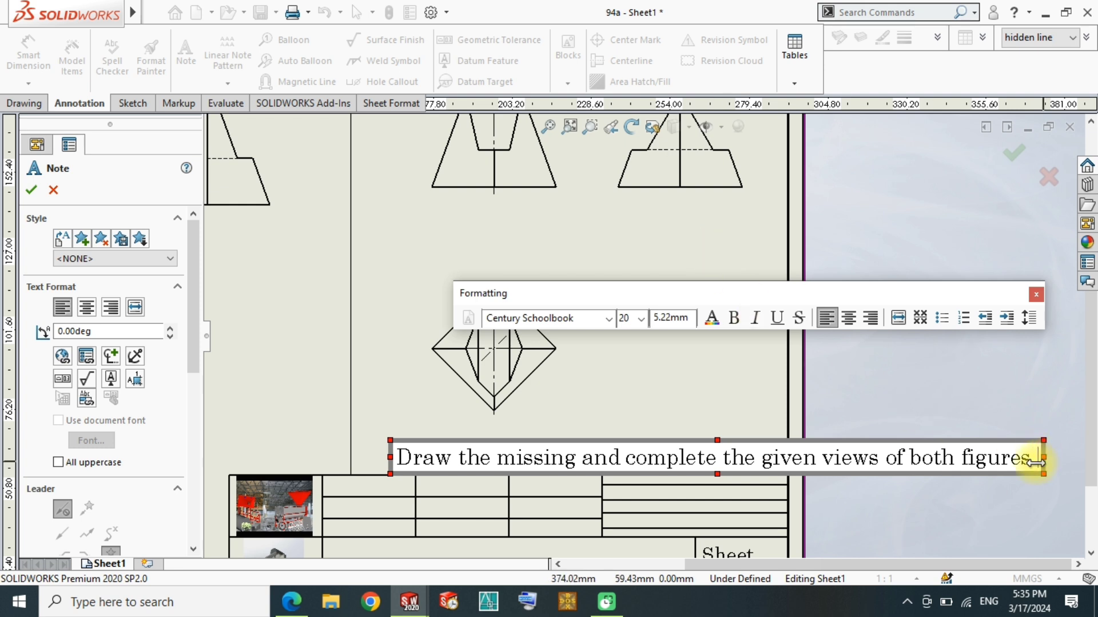
Resize the whole note to size 16 and narrow it to wrap onto two lines
key("ctrl+a")
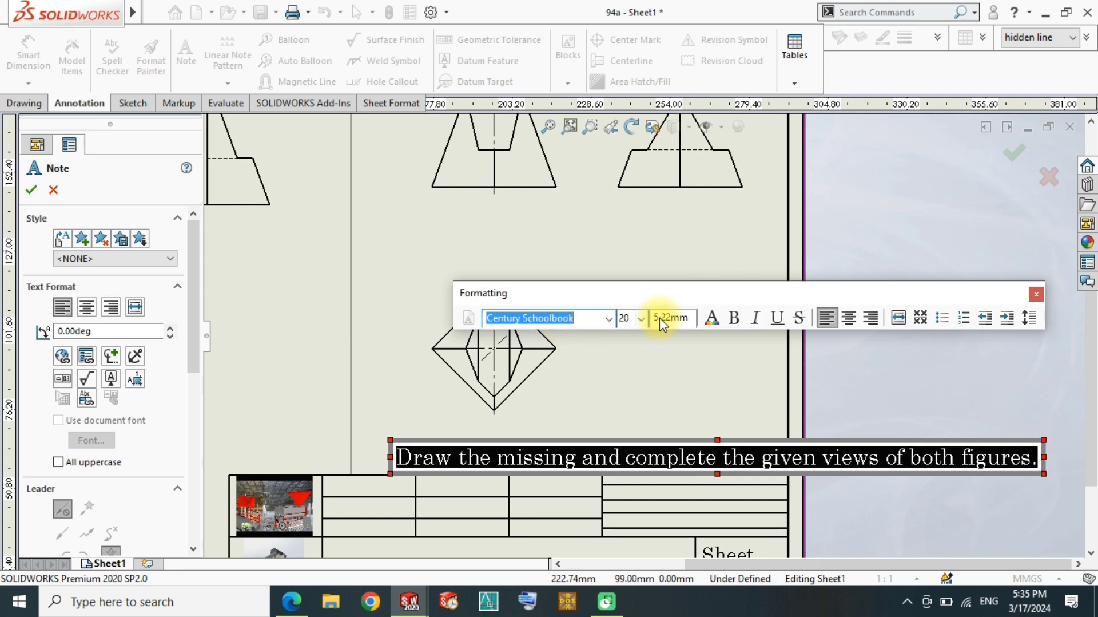
left_click(642, 319)
left_click(629, 417)
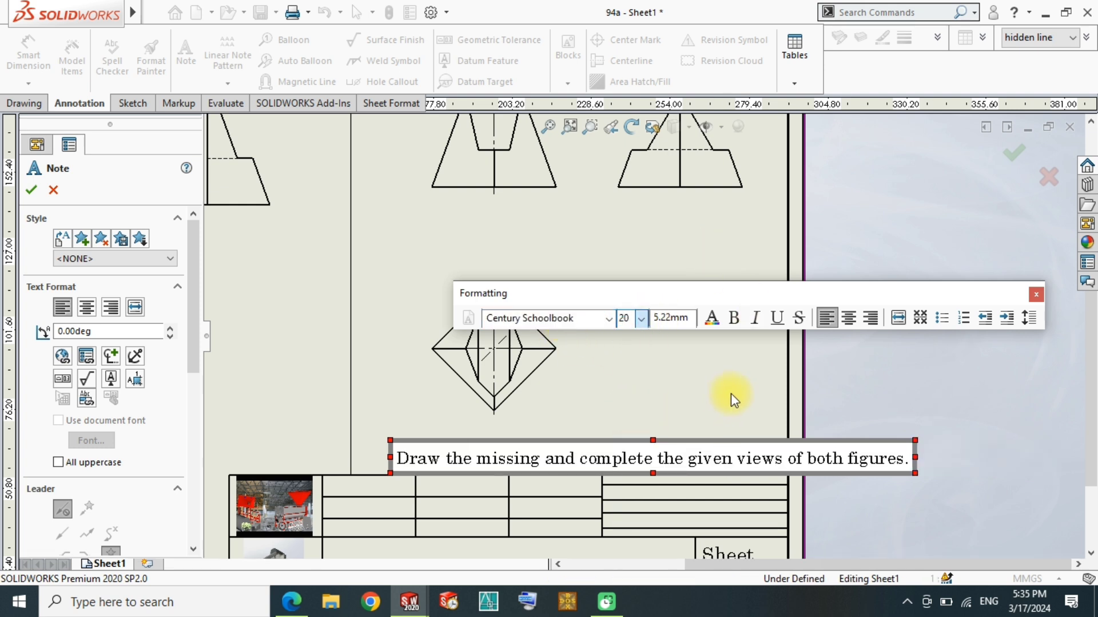
mouse_move(914, 457)
left_mouse_down()
mouse_move(748, 473)
mouse_move(698, 465)
left_mouse_up()
left_click(819, 448)
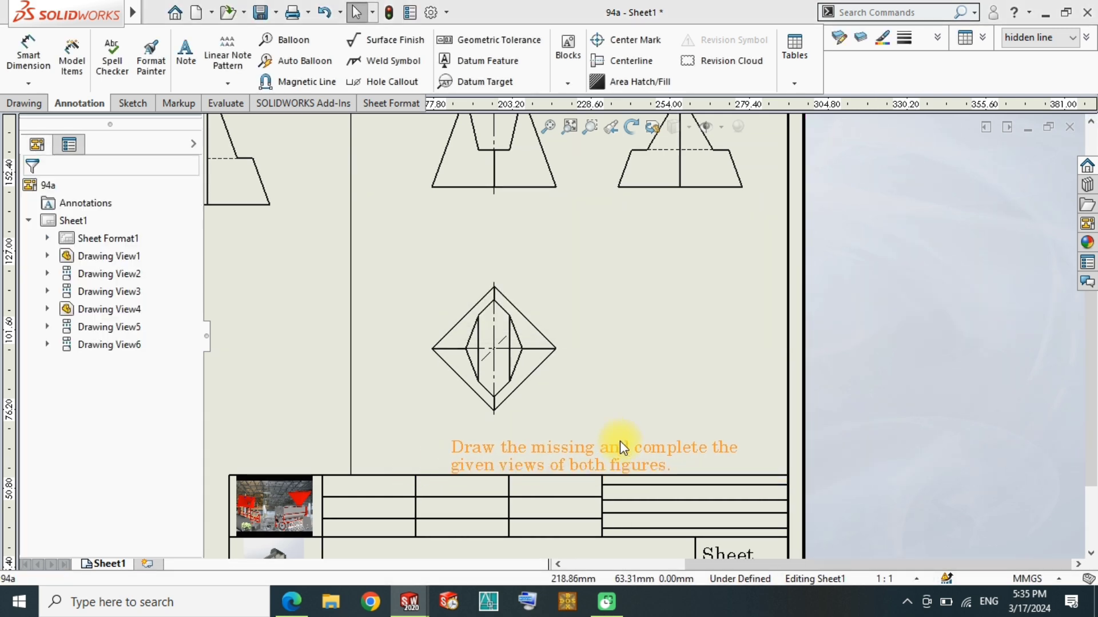
Place a title note reading 'CUTS ON PYRAMIDS' in the title block's title row
scroll(628, 441, "up", 2)
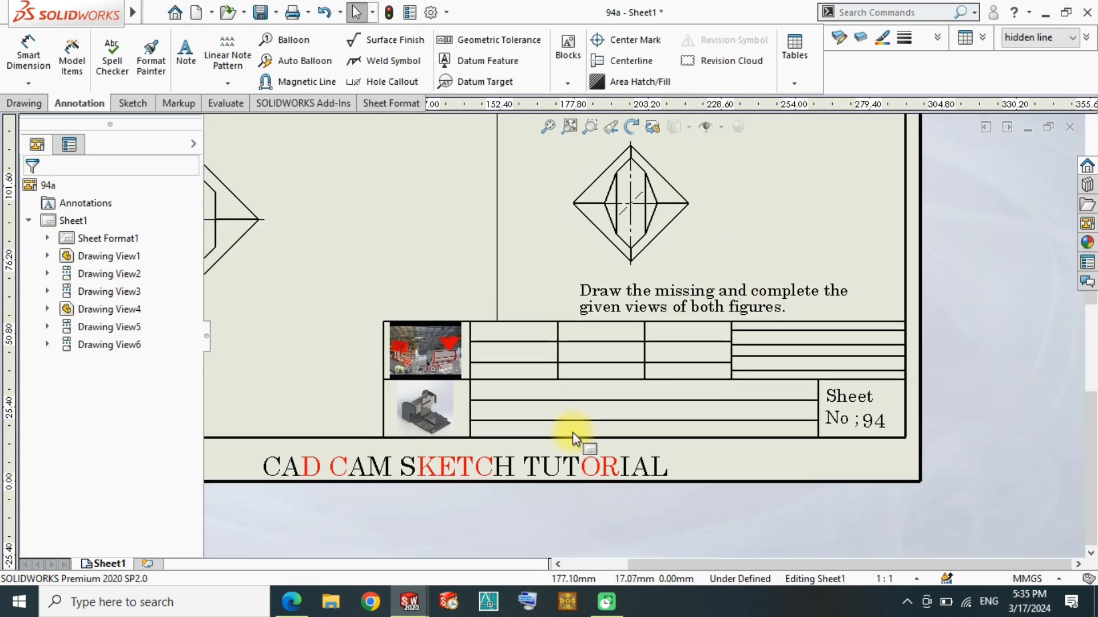
scroll(569, 498, "down", 3)
left_click(185, 53)
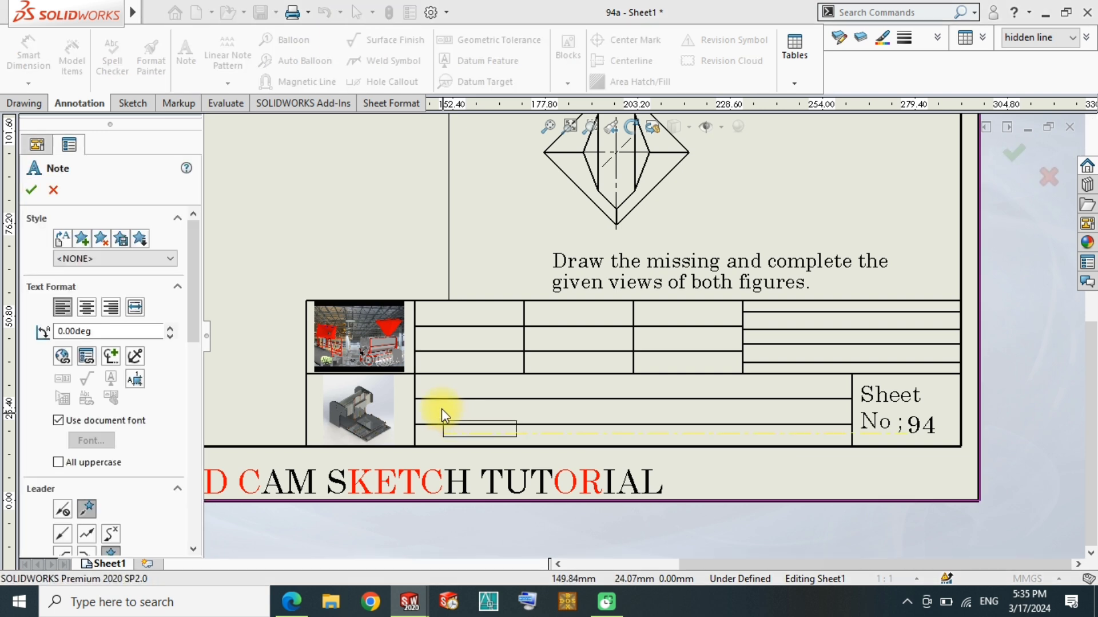
type("XXXXXXX")
left_click(458, 412)
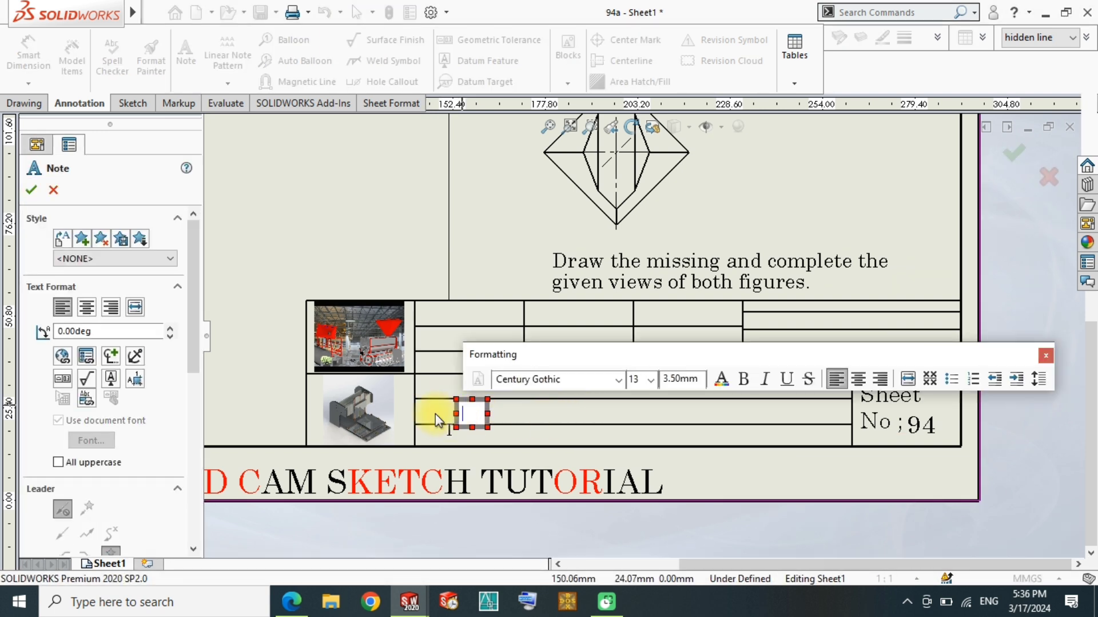
type("P")
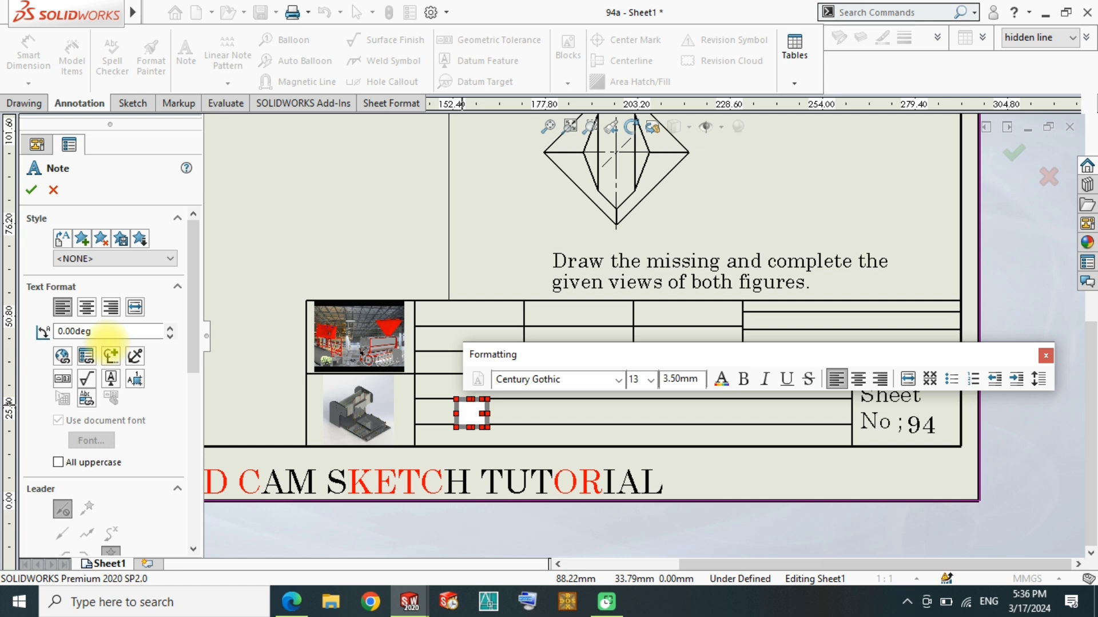
type("S ON")
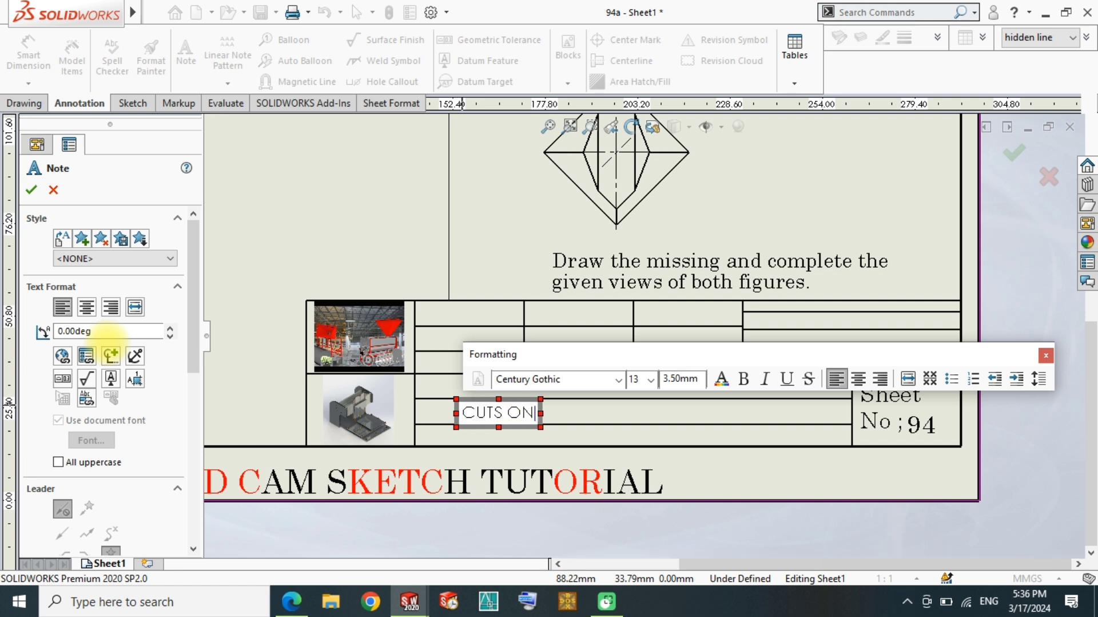
type(" PYRA")
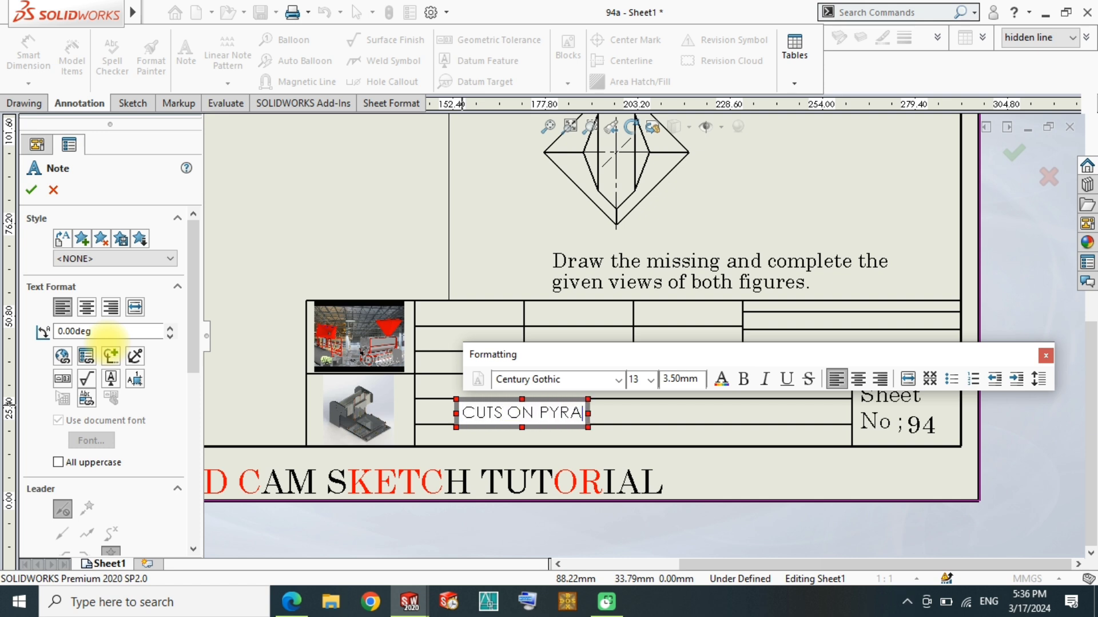
type("MIDS")
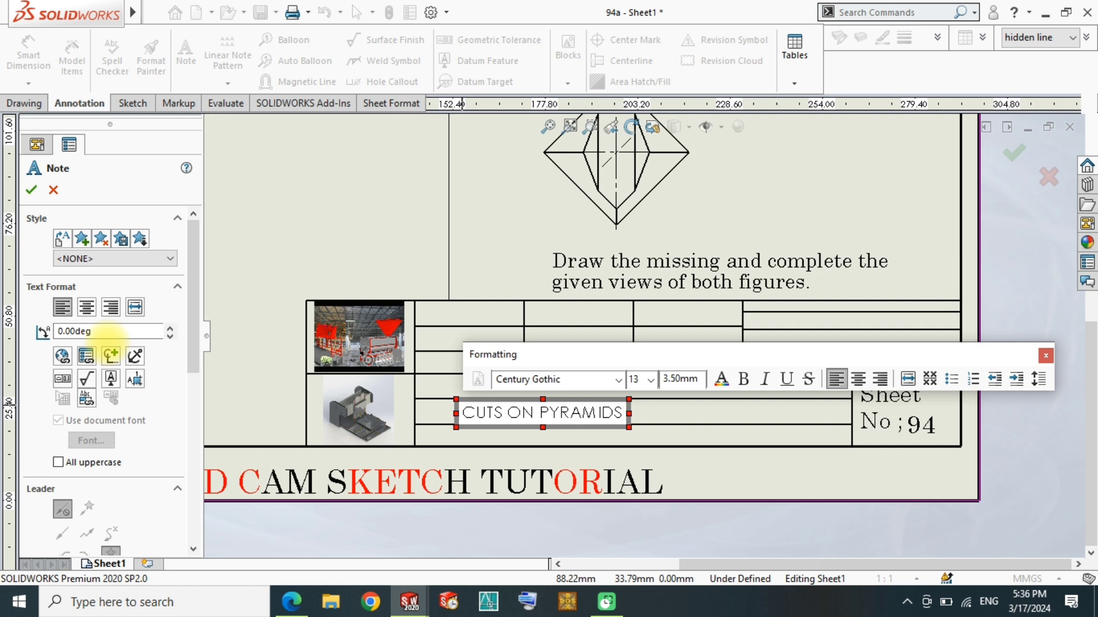
Format the title in Century Schoolbook at a size slightly below 20
key("ctrl+a")
left_click(545, 378)
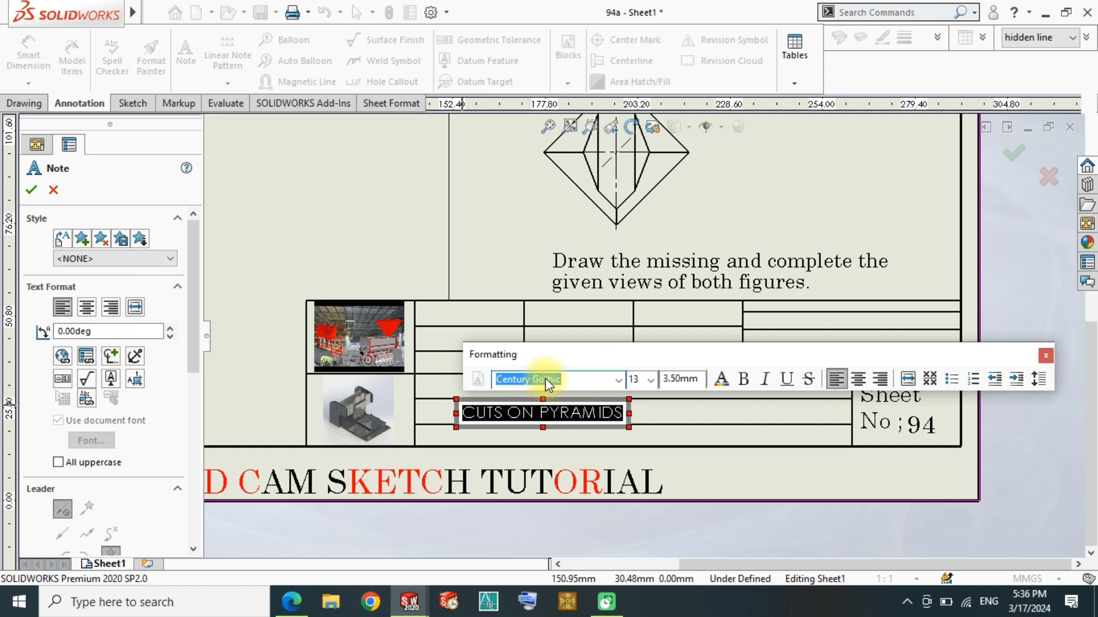
key("Down")
left_click(645, 378)
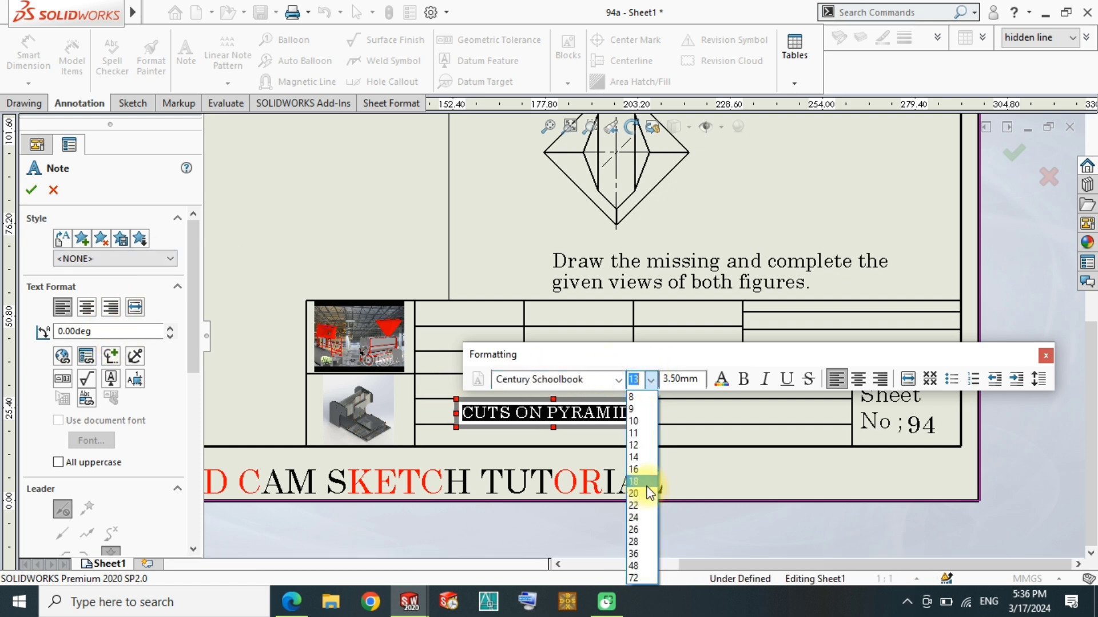
left_click(648, 493)
left_click(651, 379)
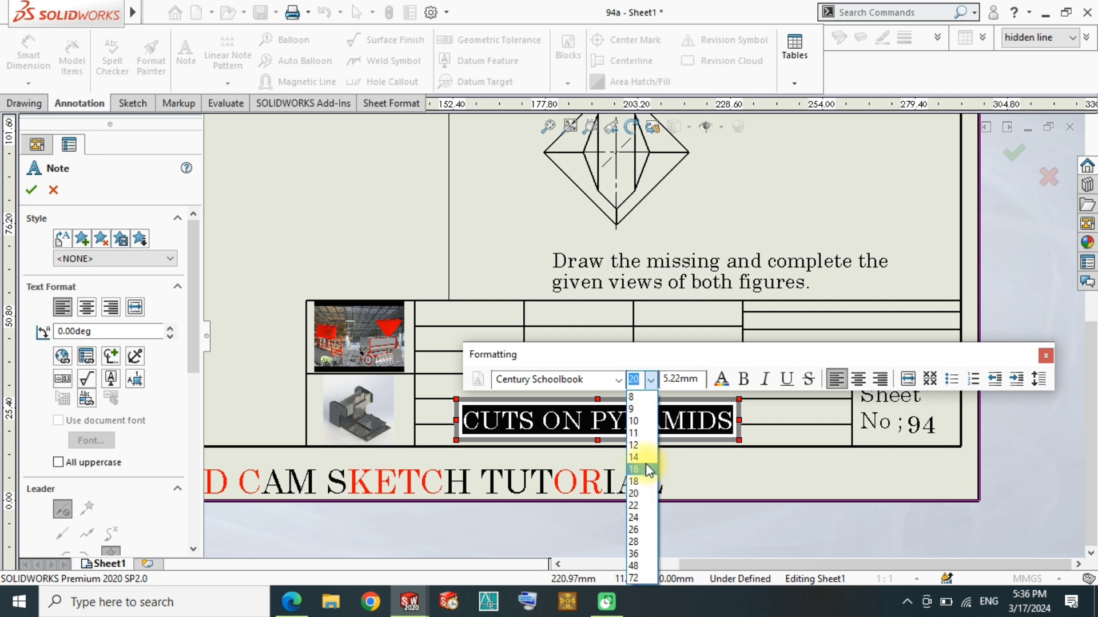
left_click(698, 476)
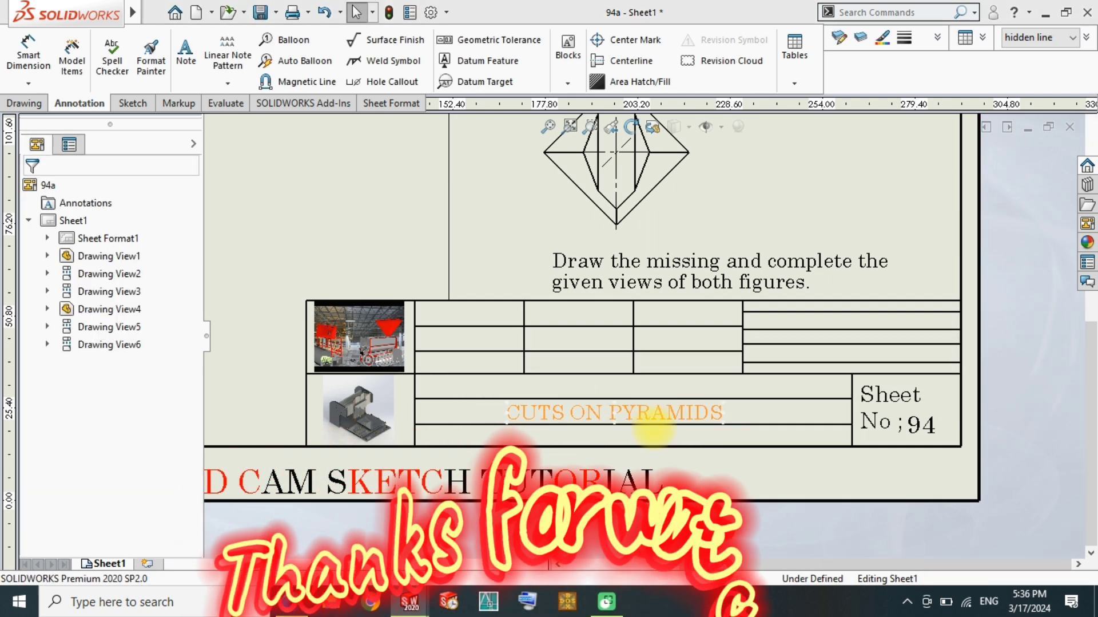
key("f")
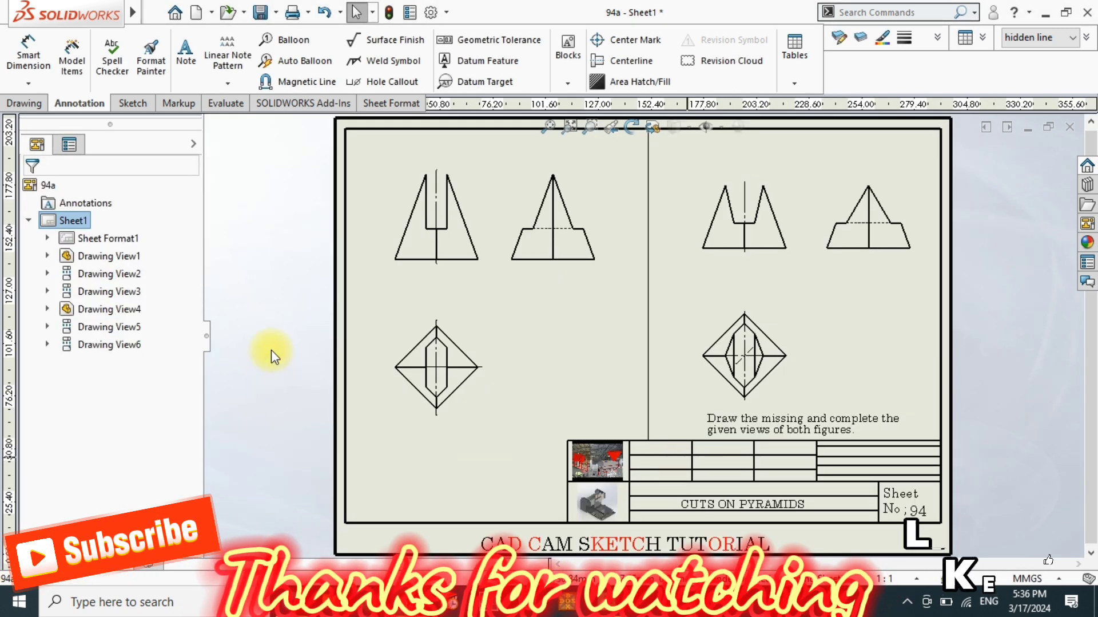